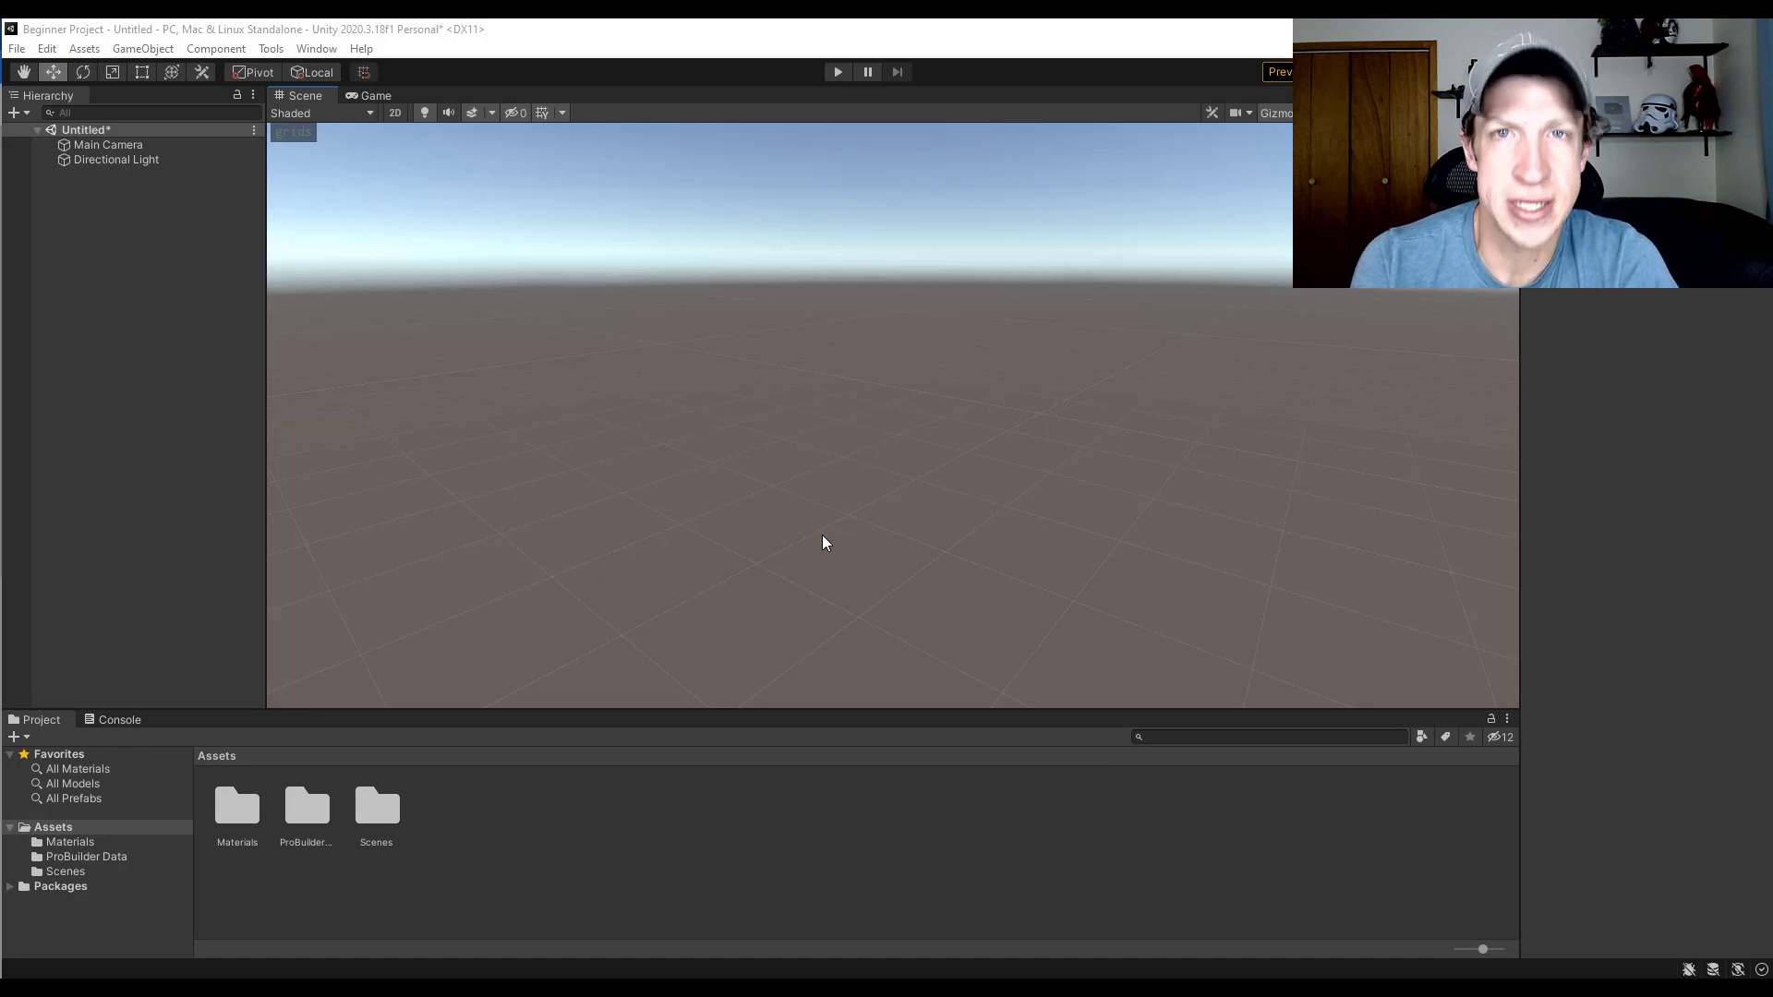
Step: Inspect the settings of the scene's Main Camera and Directional Light
{"action": "left_click", "coordinate": [875, 478]}
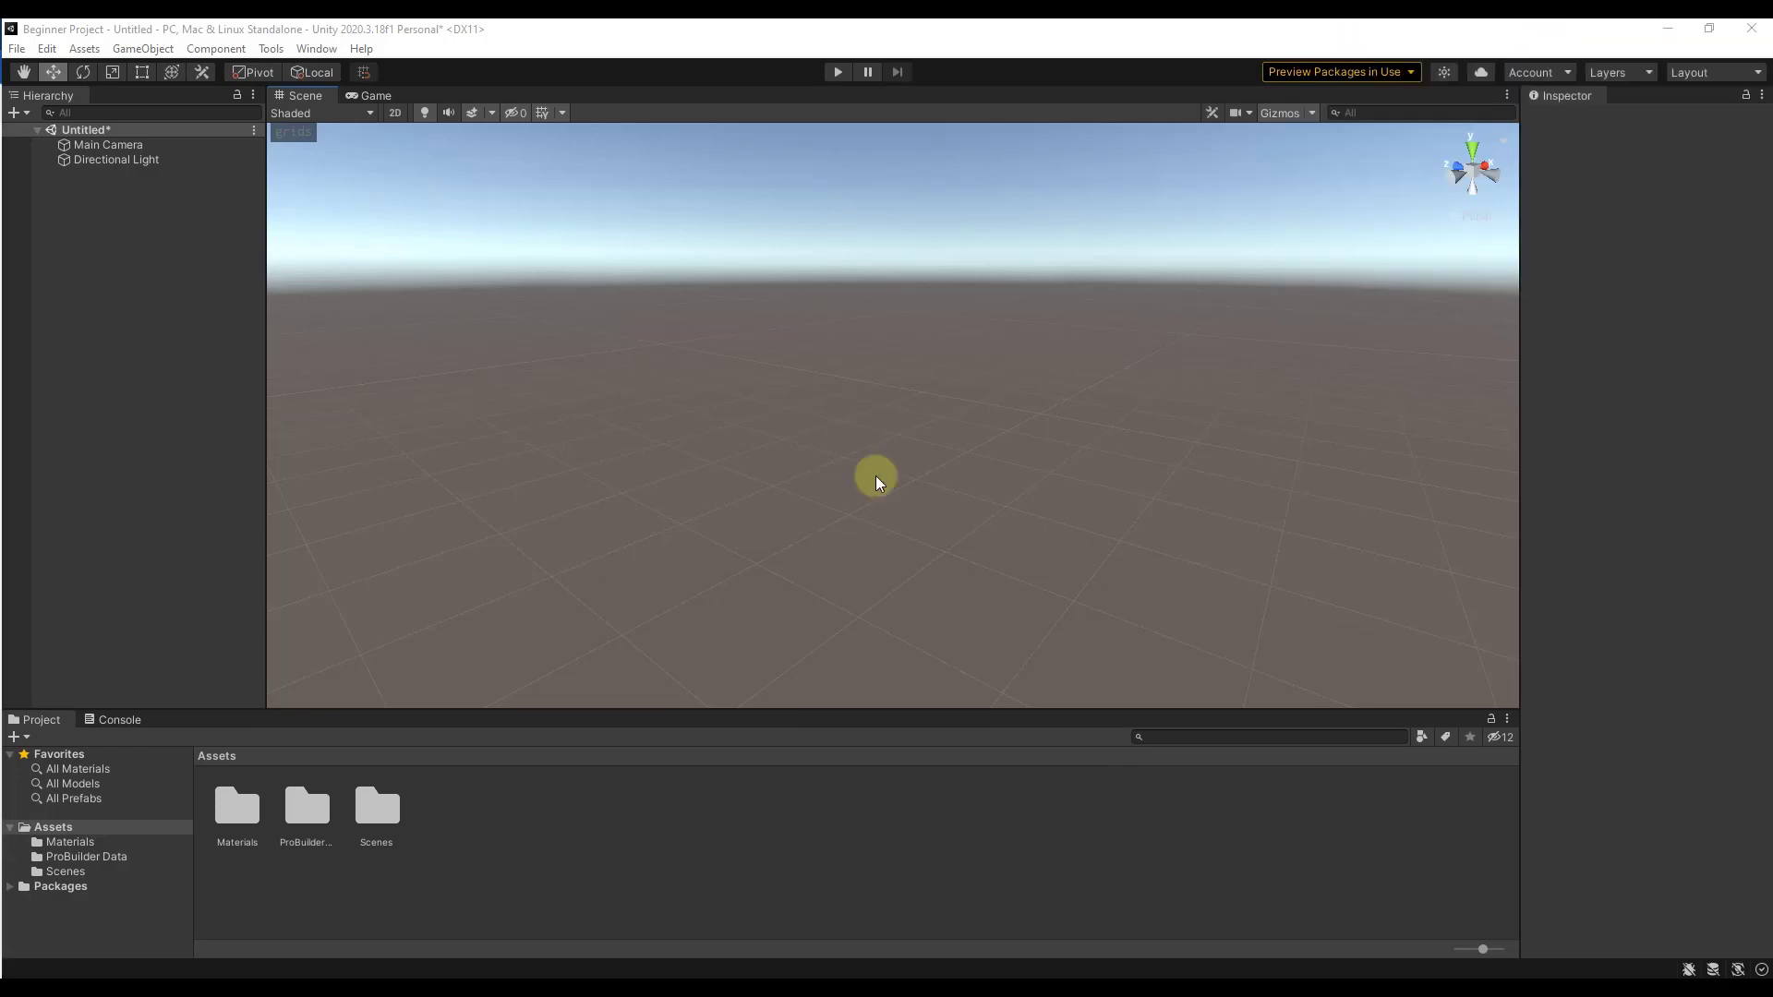
{"action": "right_click_drag", "start_coordinate": [875, 473], "coordinate": [846, 463]}
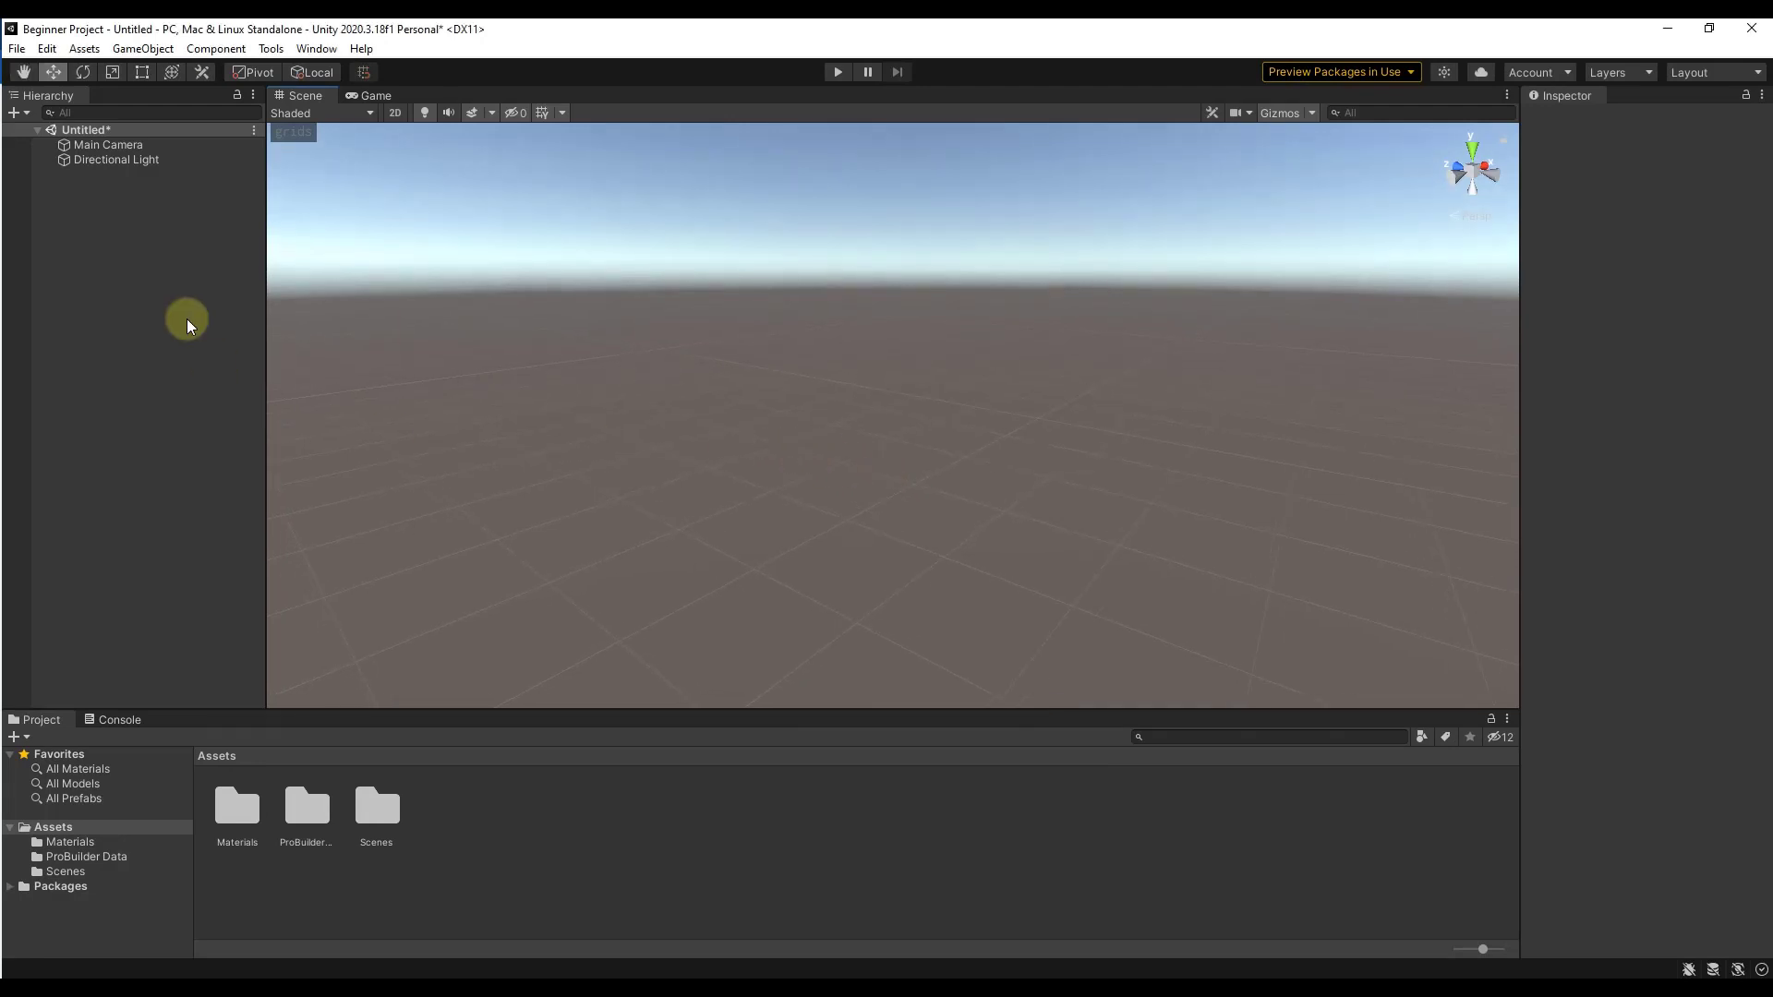
{"action": "left_click", "coordinate": [113, 145]}
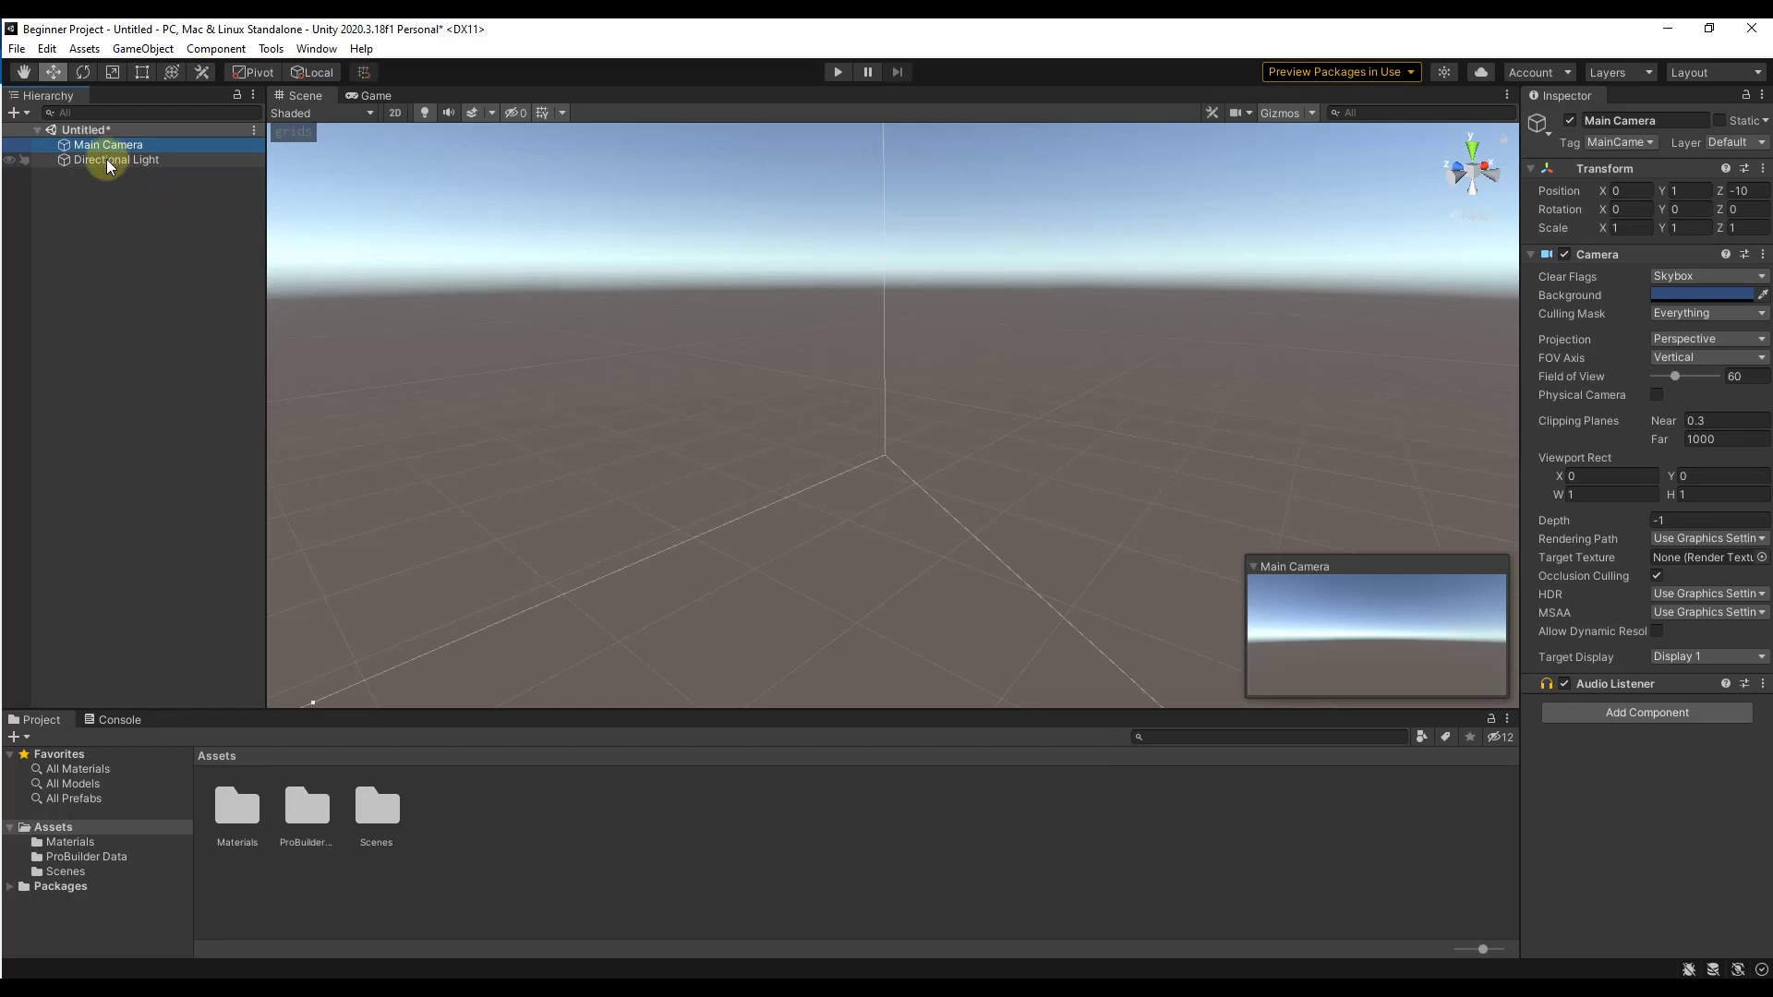
{"action": "left_click", "coordinate": [107, 160]}
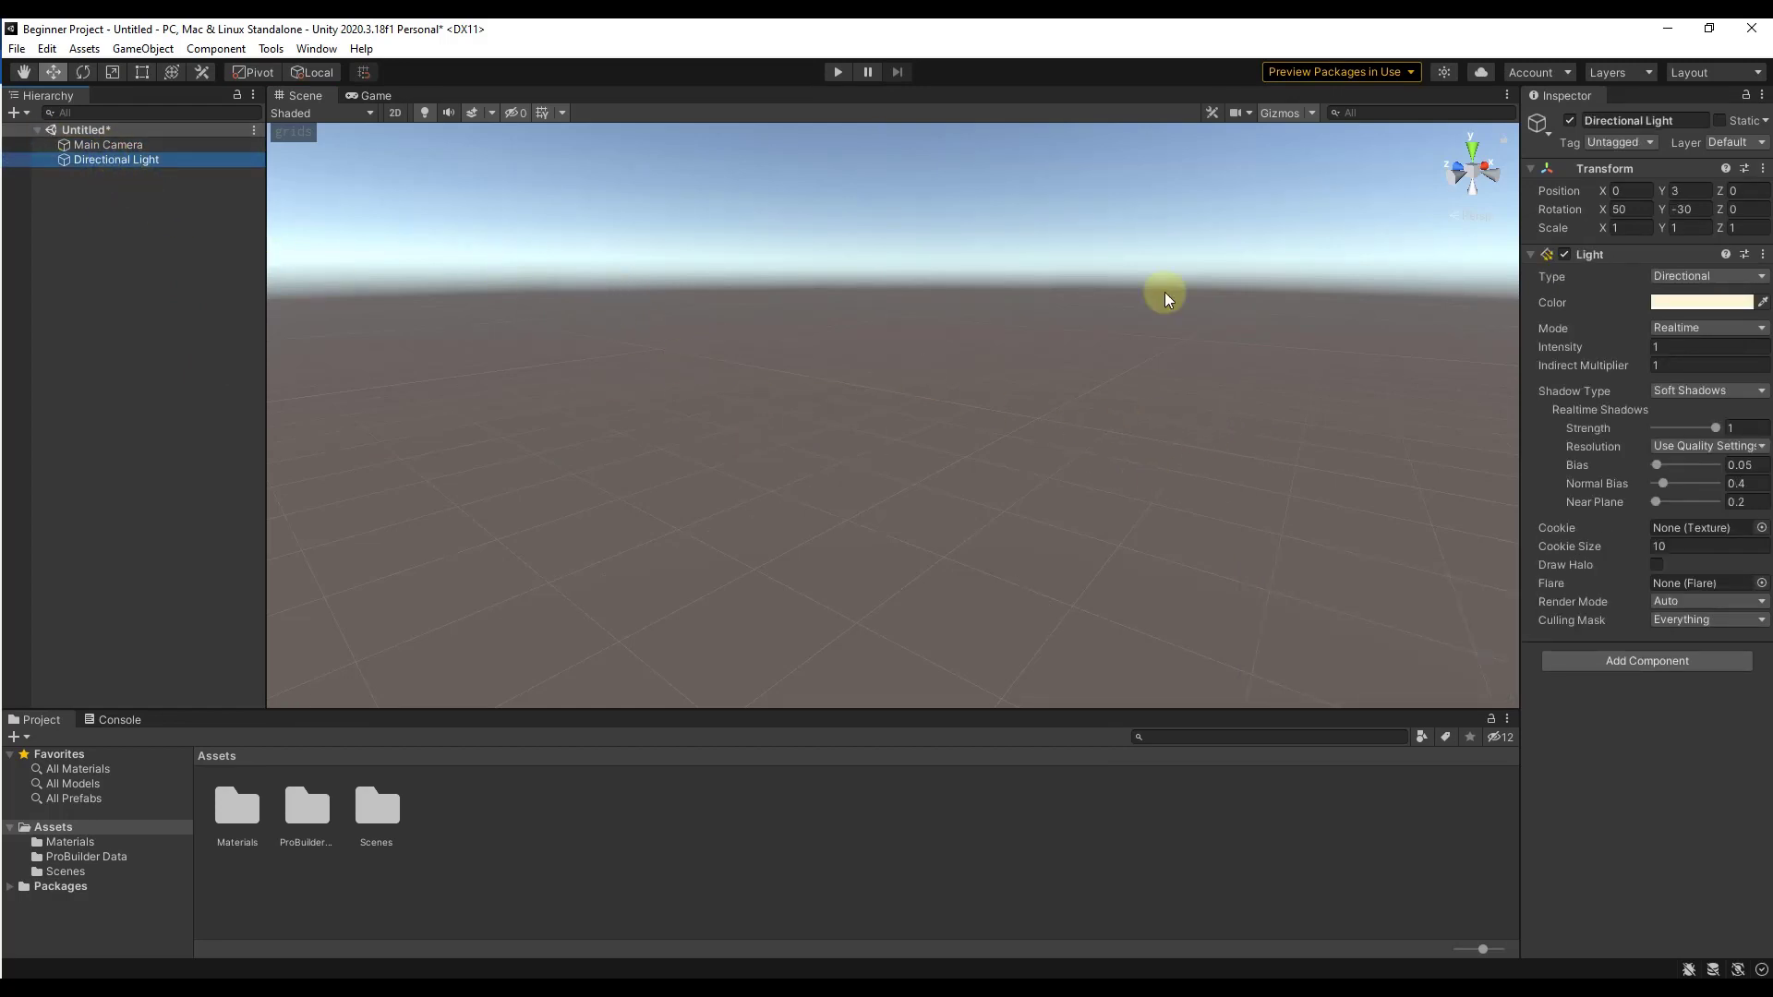
{"action": "right_click_drag", "start_coordinate": [1165, 292], "coordinate": [1104, 262]}
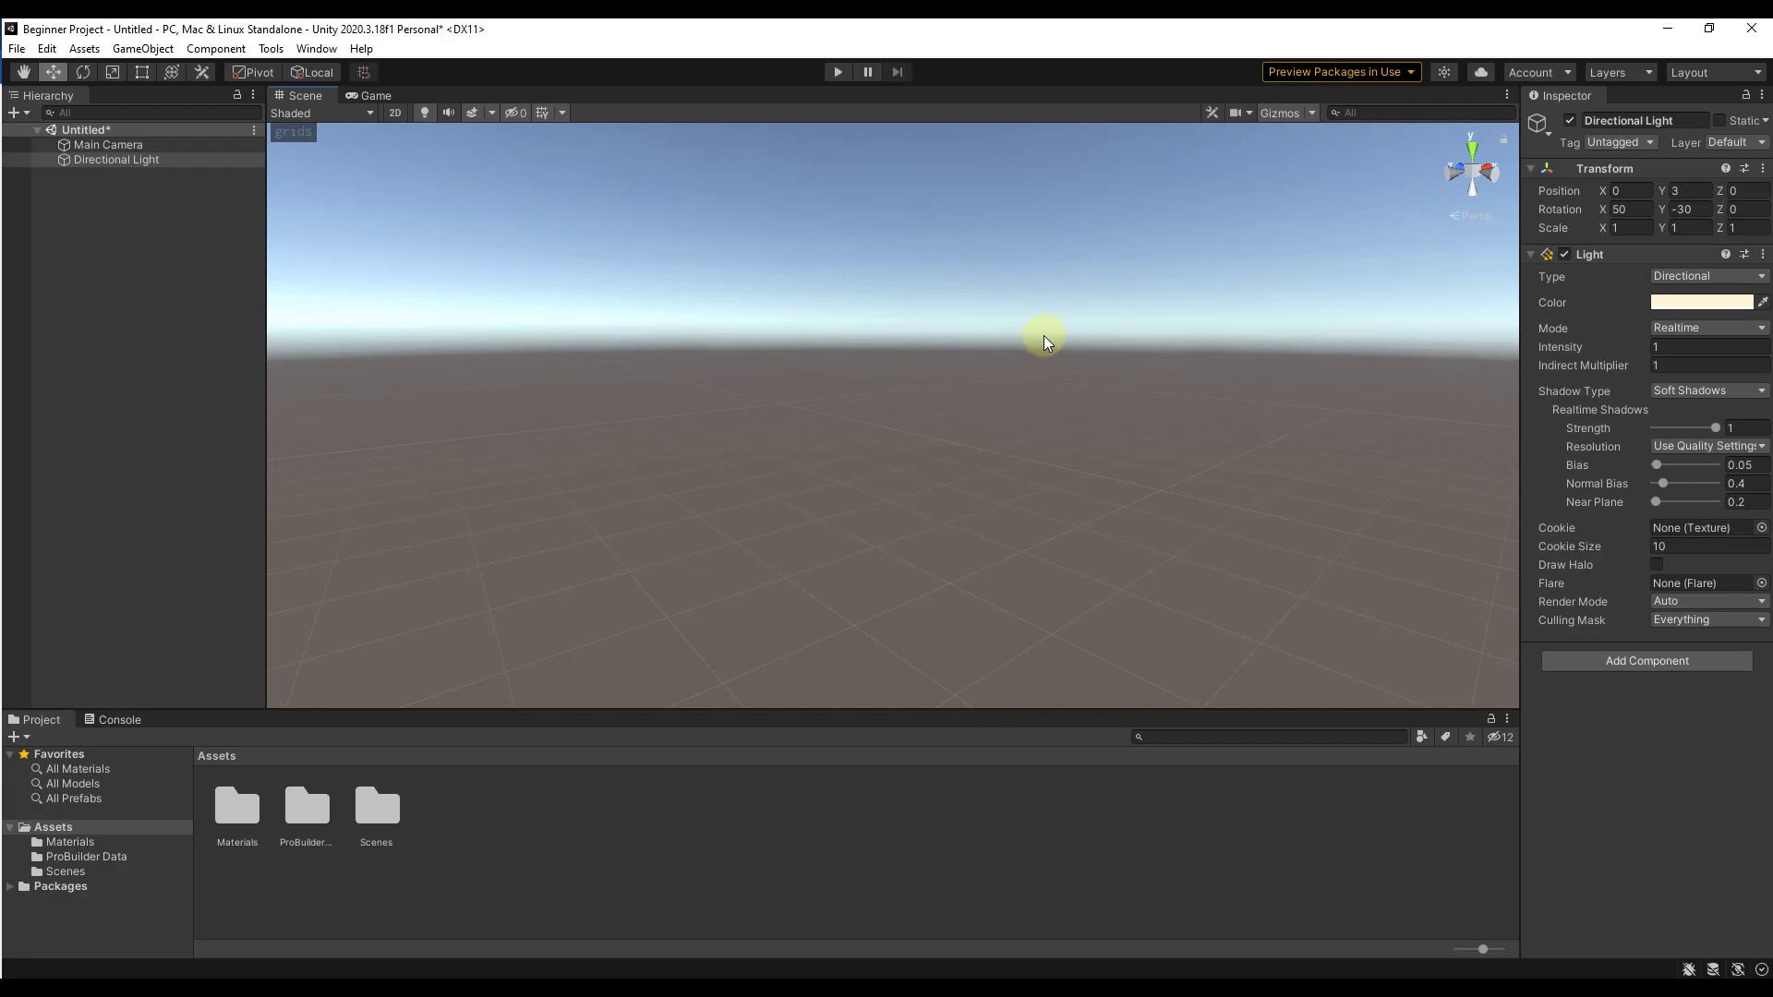
{"action": "right_click_drag", "start_coordinate": [958, 369], "coordinate": [979, 397]}
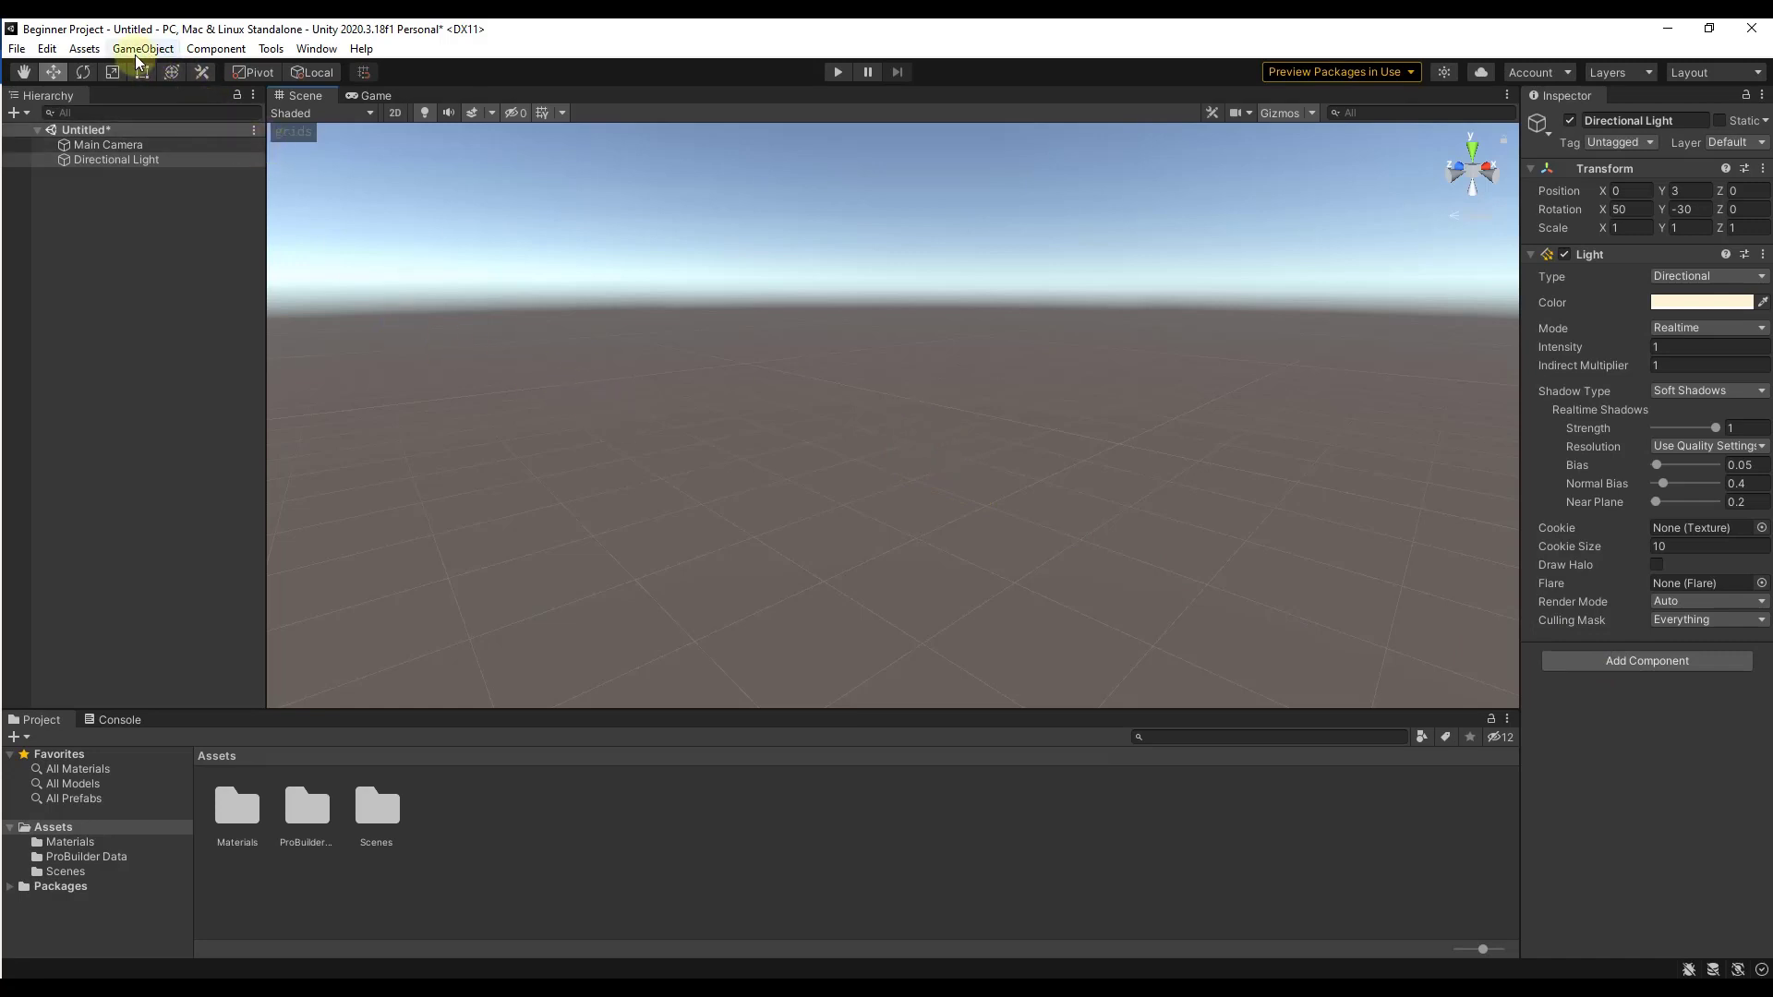
Step: Add a 3D Plane object to the scene
{"action": "right_click", "coordinate": [157, 308]}
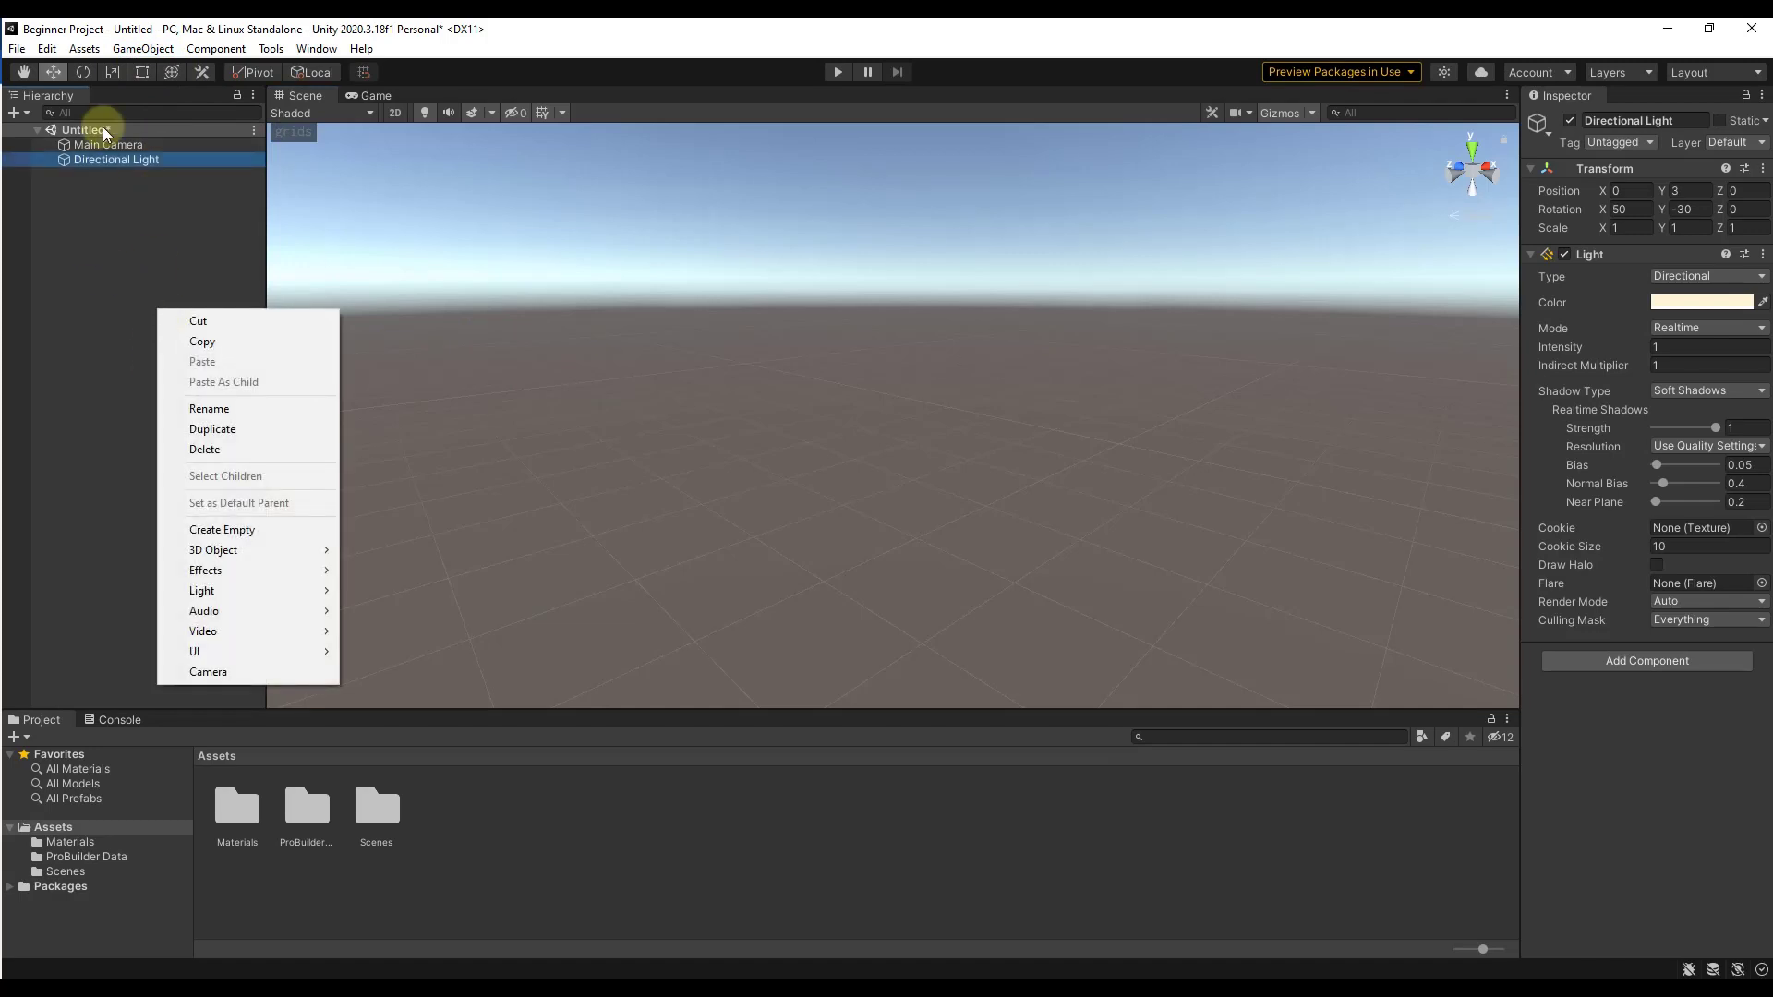
{"action": "left_click", "coordinate": [143, 48]}
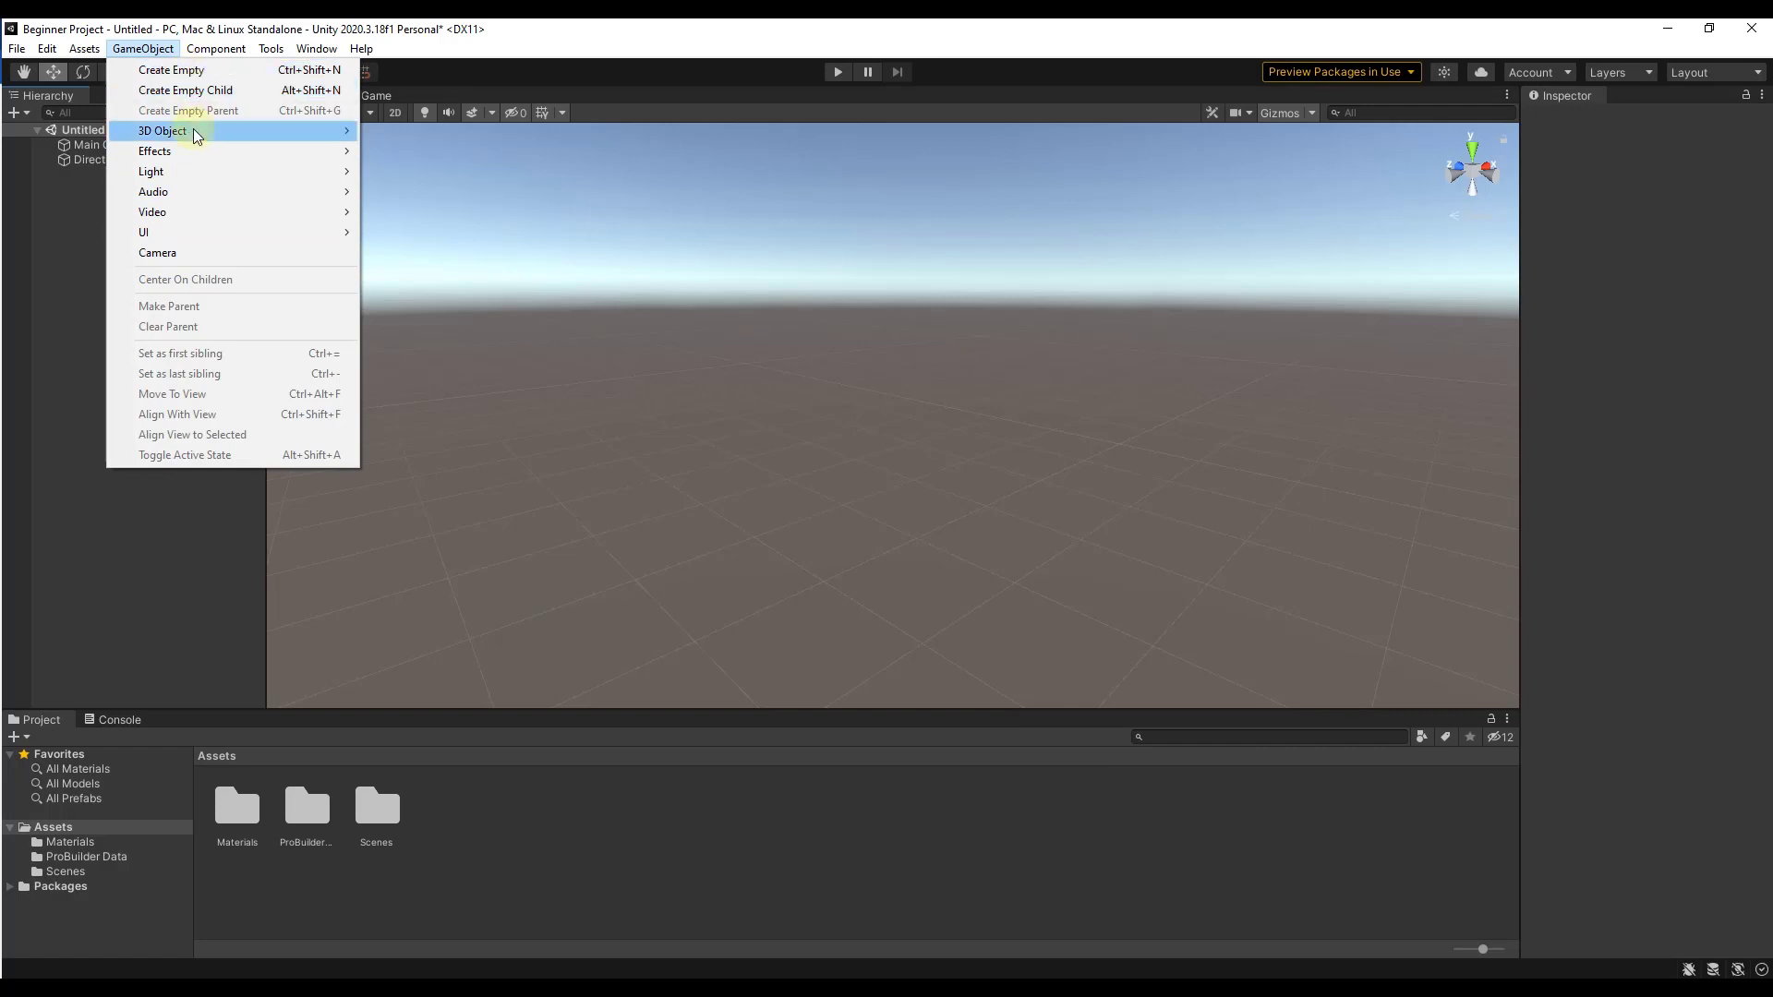
{"action": "mouse_move", "coordinate": [195, 134]}
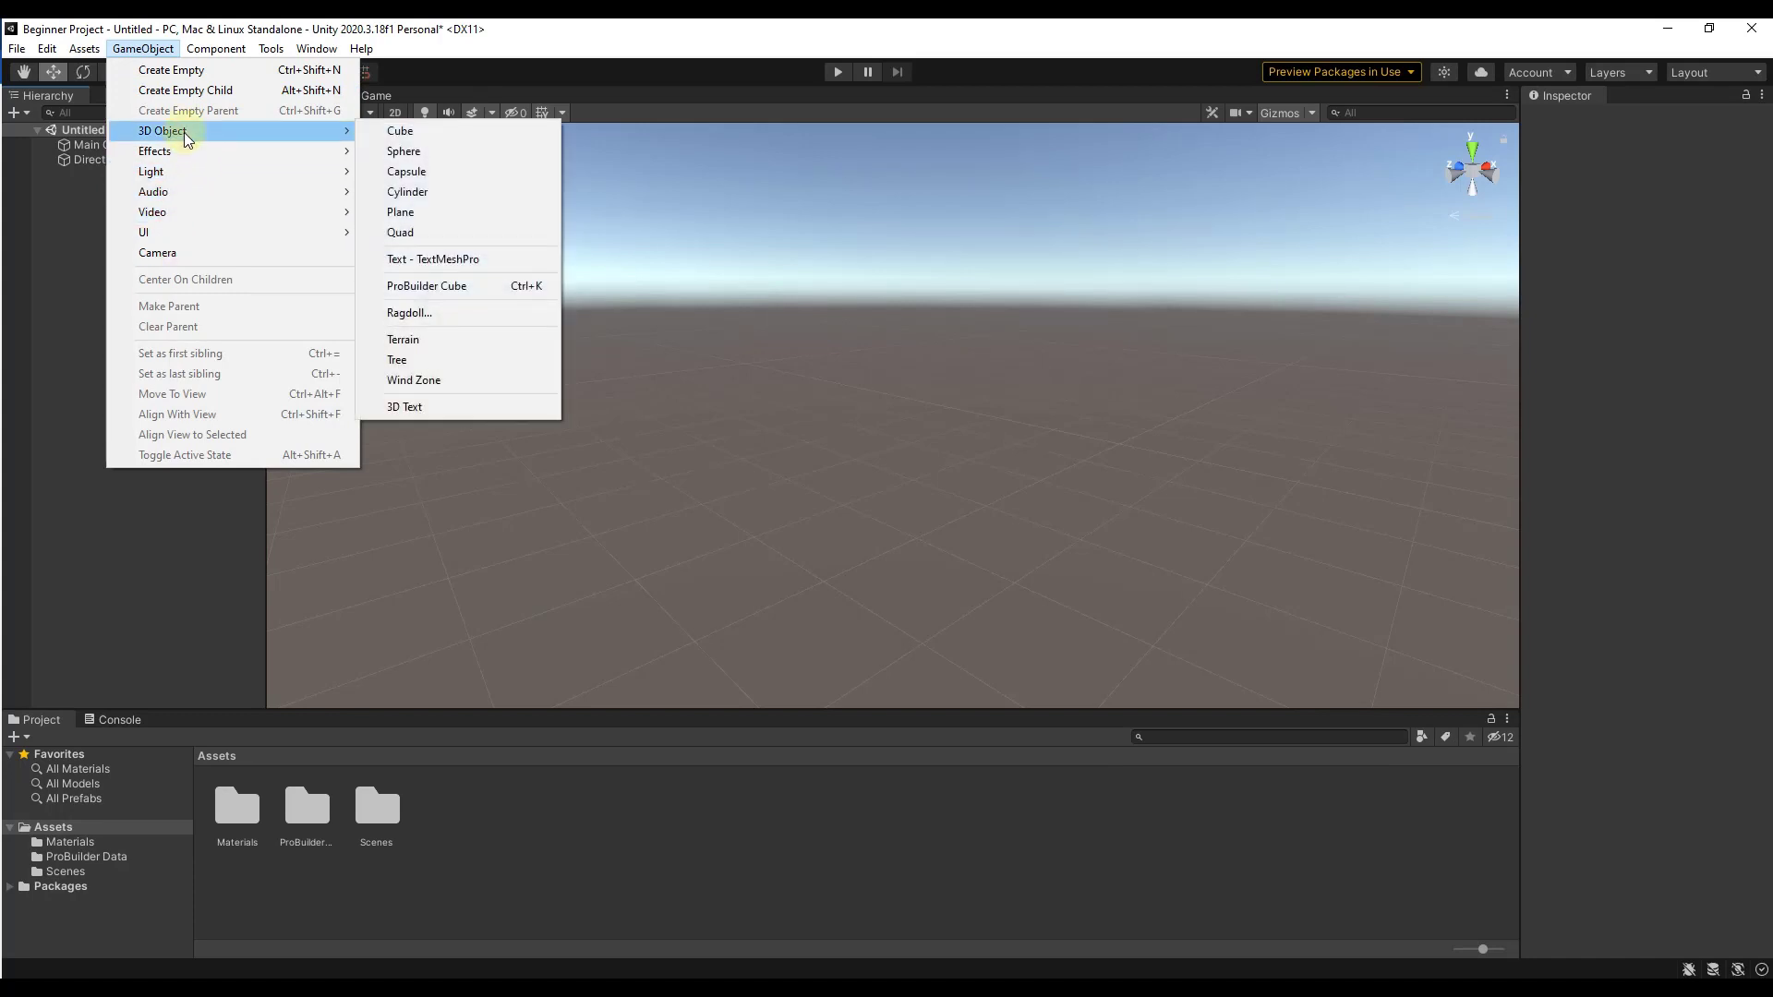
{"action": "left_click", "coordinate": [410, 214]}
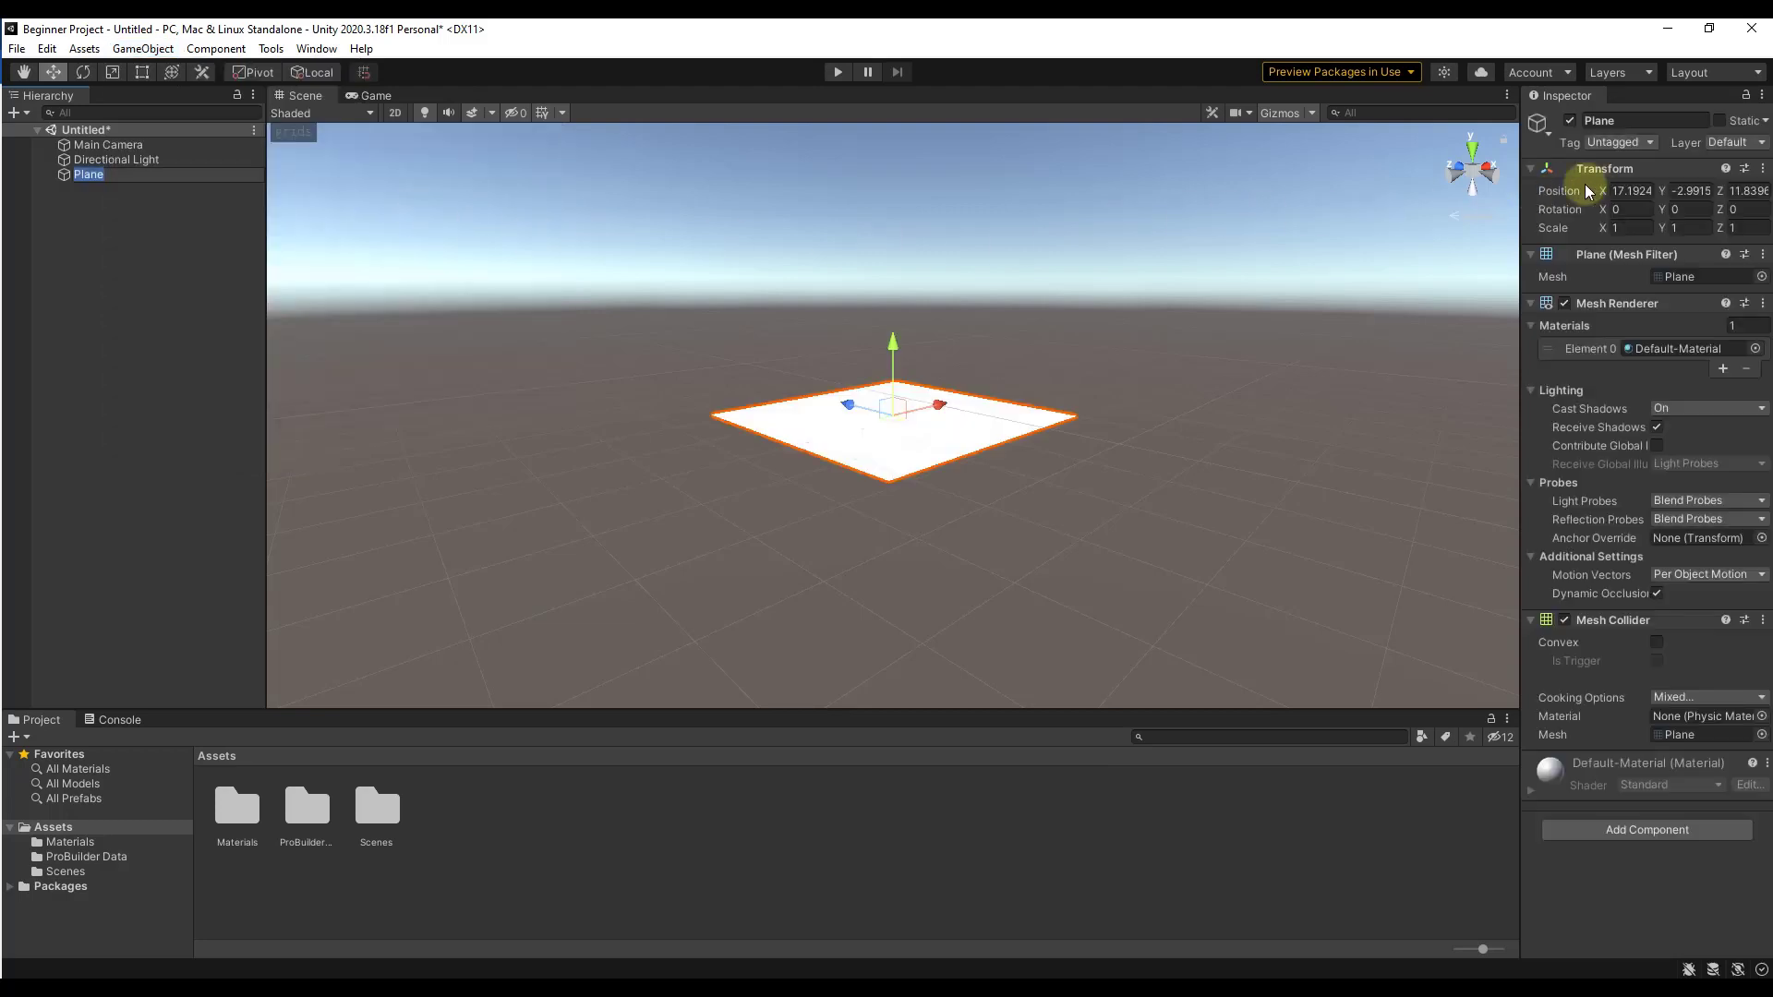
Step: Try shifting the plane's position to X 16.9 and Y -2.4, then tilt it slightly about X and reset that rotation to 0
{"action": "left_click_drag", "start_coordinate": [1602, 196], "coordinate": [304, 325]}
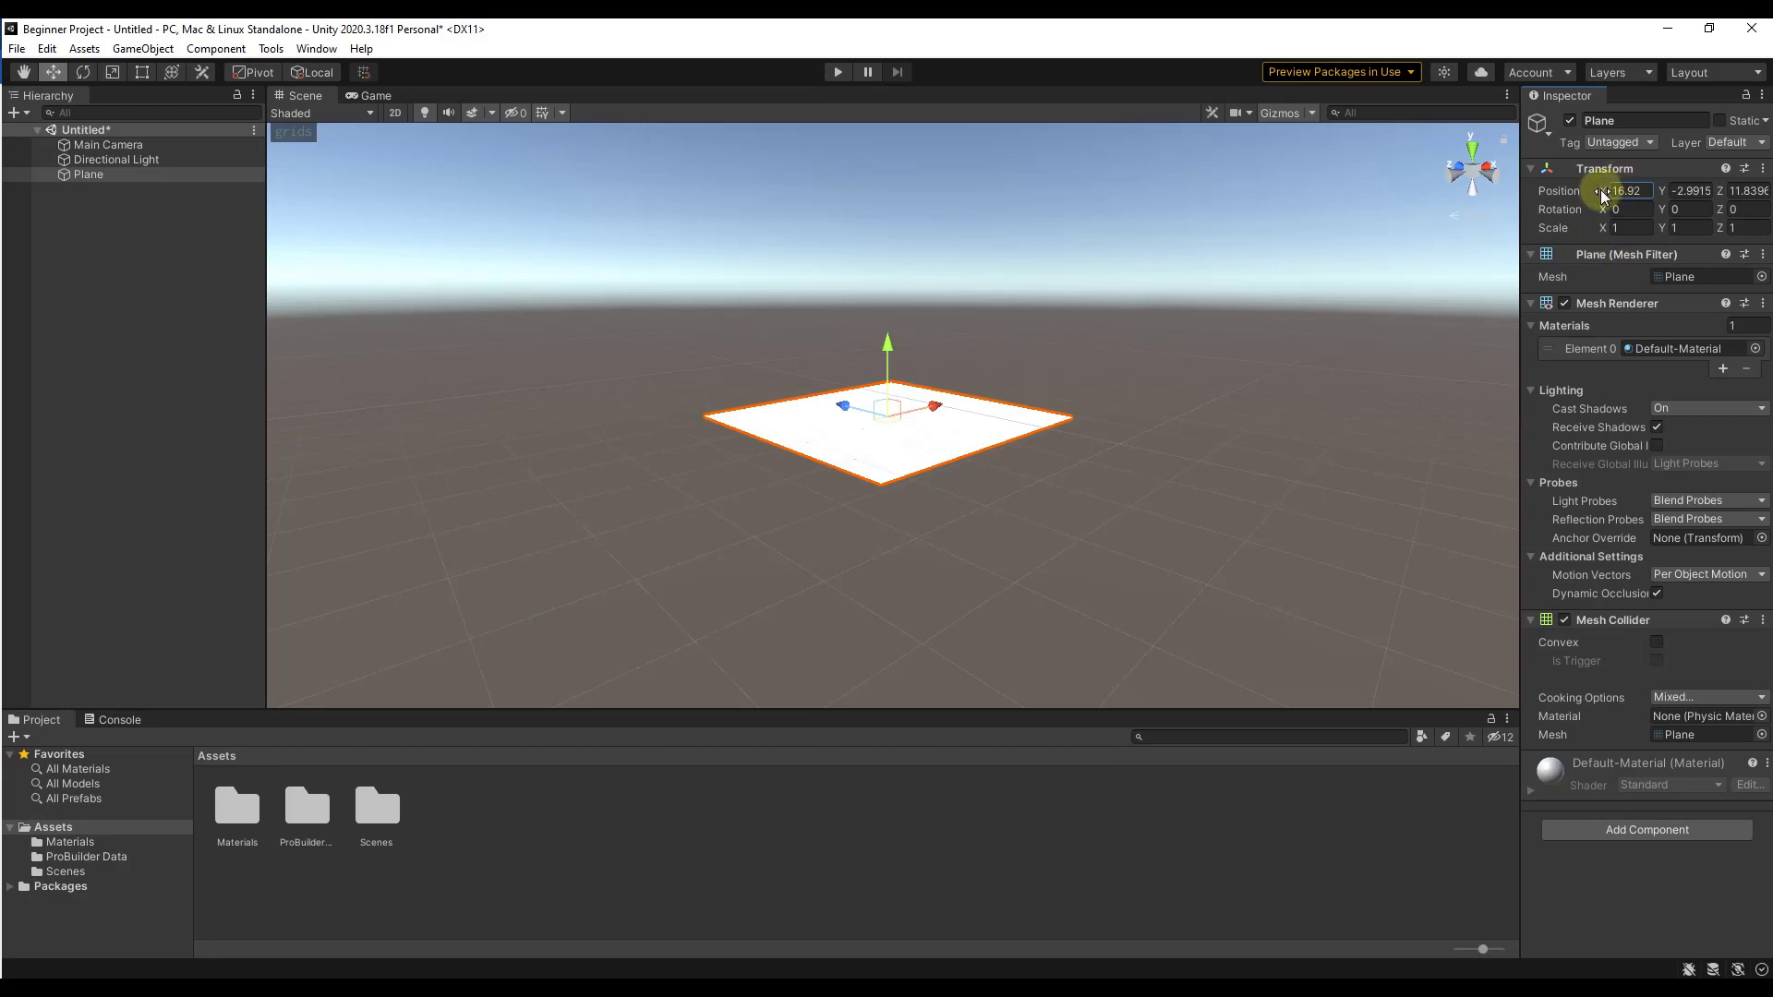
{"action": "left_click_drag", "start_coordinate": [1602, 194], "coordinate": [1674, 201]}
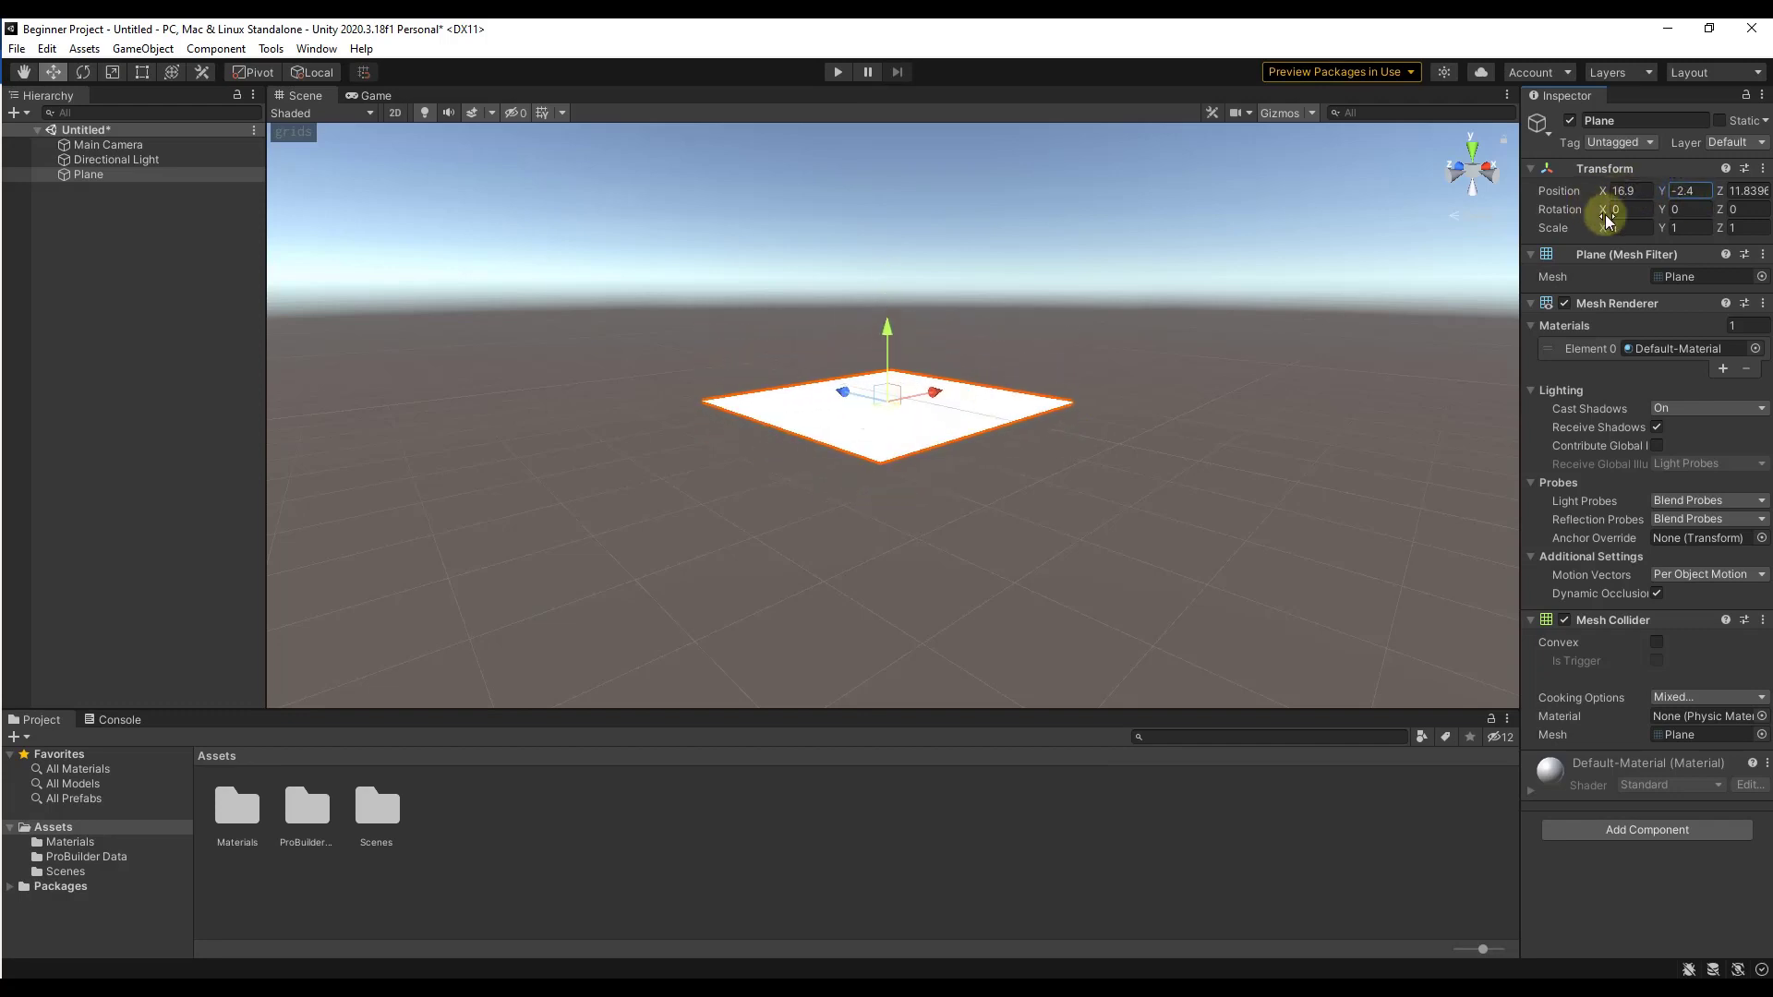
{"action": "mouse_move", "coordinate": [1602, 210]}
{"action": "left_mouse_down"}
{"action": "mouse_move", "coordinate": [1662, 206]}
{"action": "mouse_move", "coordinate": [1566, 191]}
{"action": "mouse_move", "coordinate": [1598, 198]}
{"action": "left_mouse_up"}
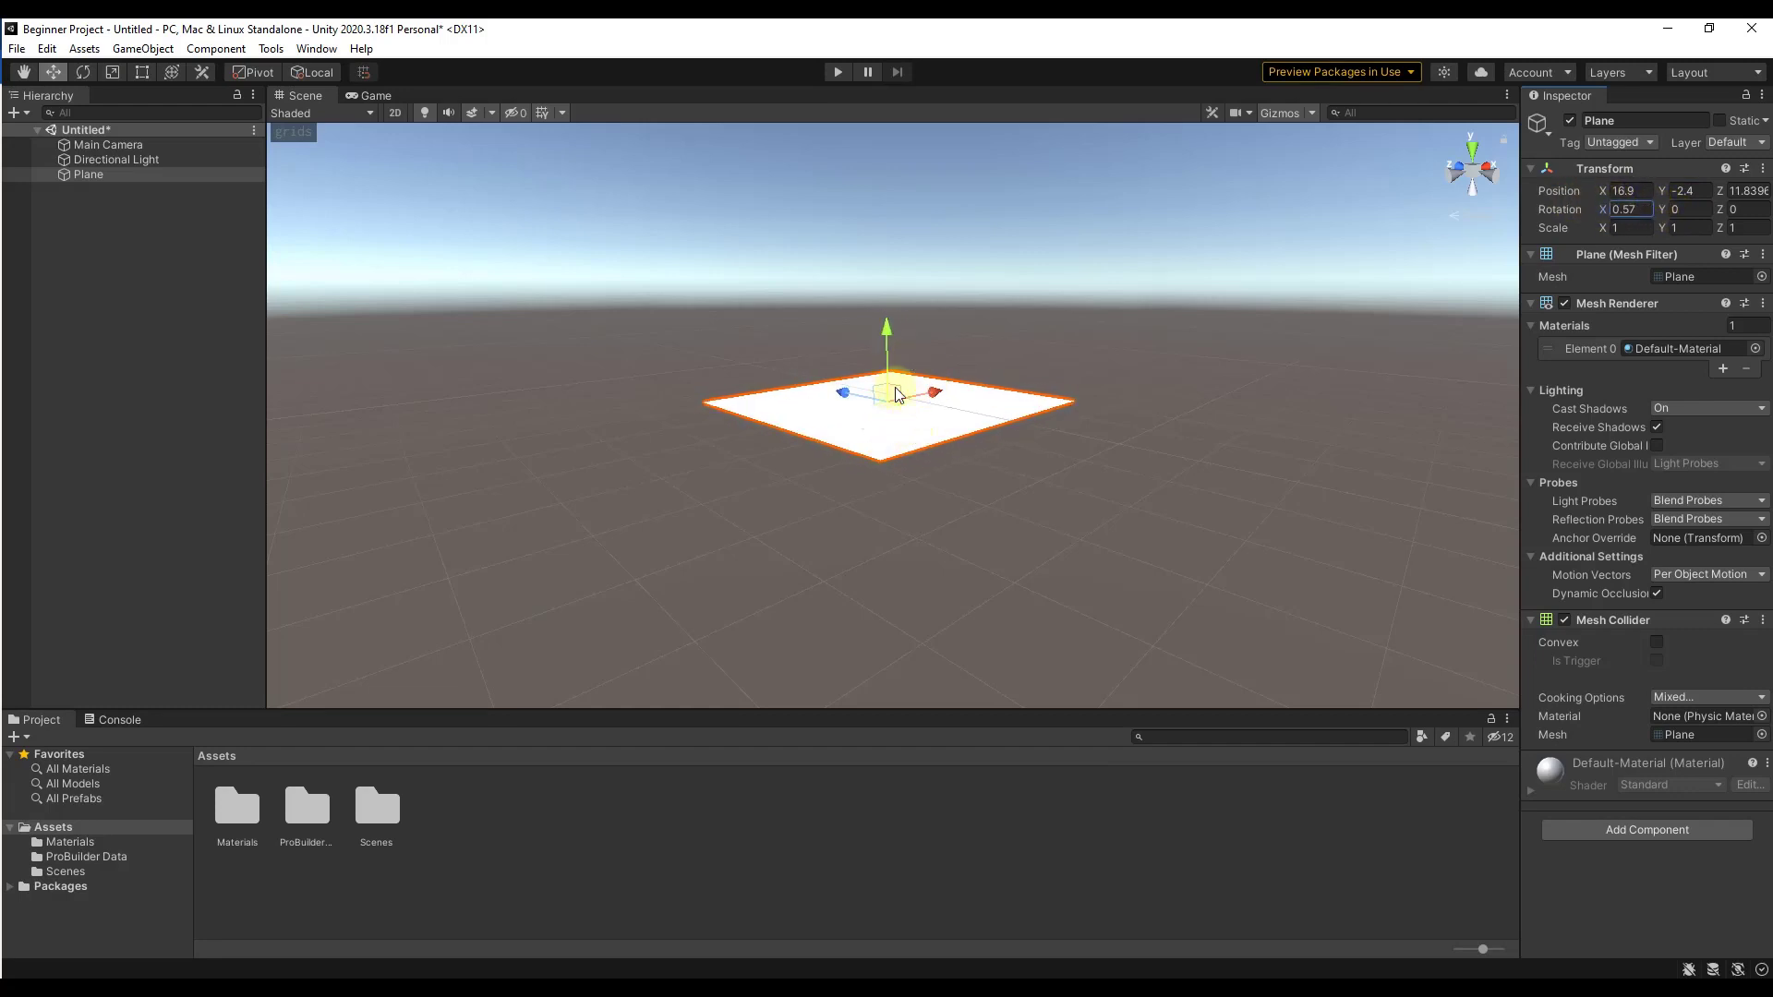
{"action": "double_click", "coordinate": [1632, 209]}
{"action": "type", "text": "0"}
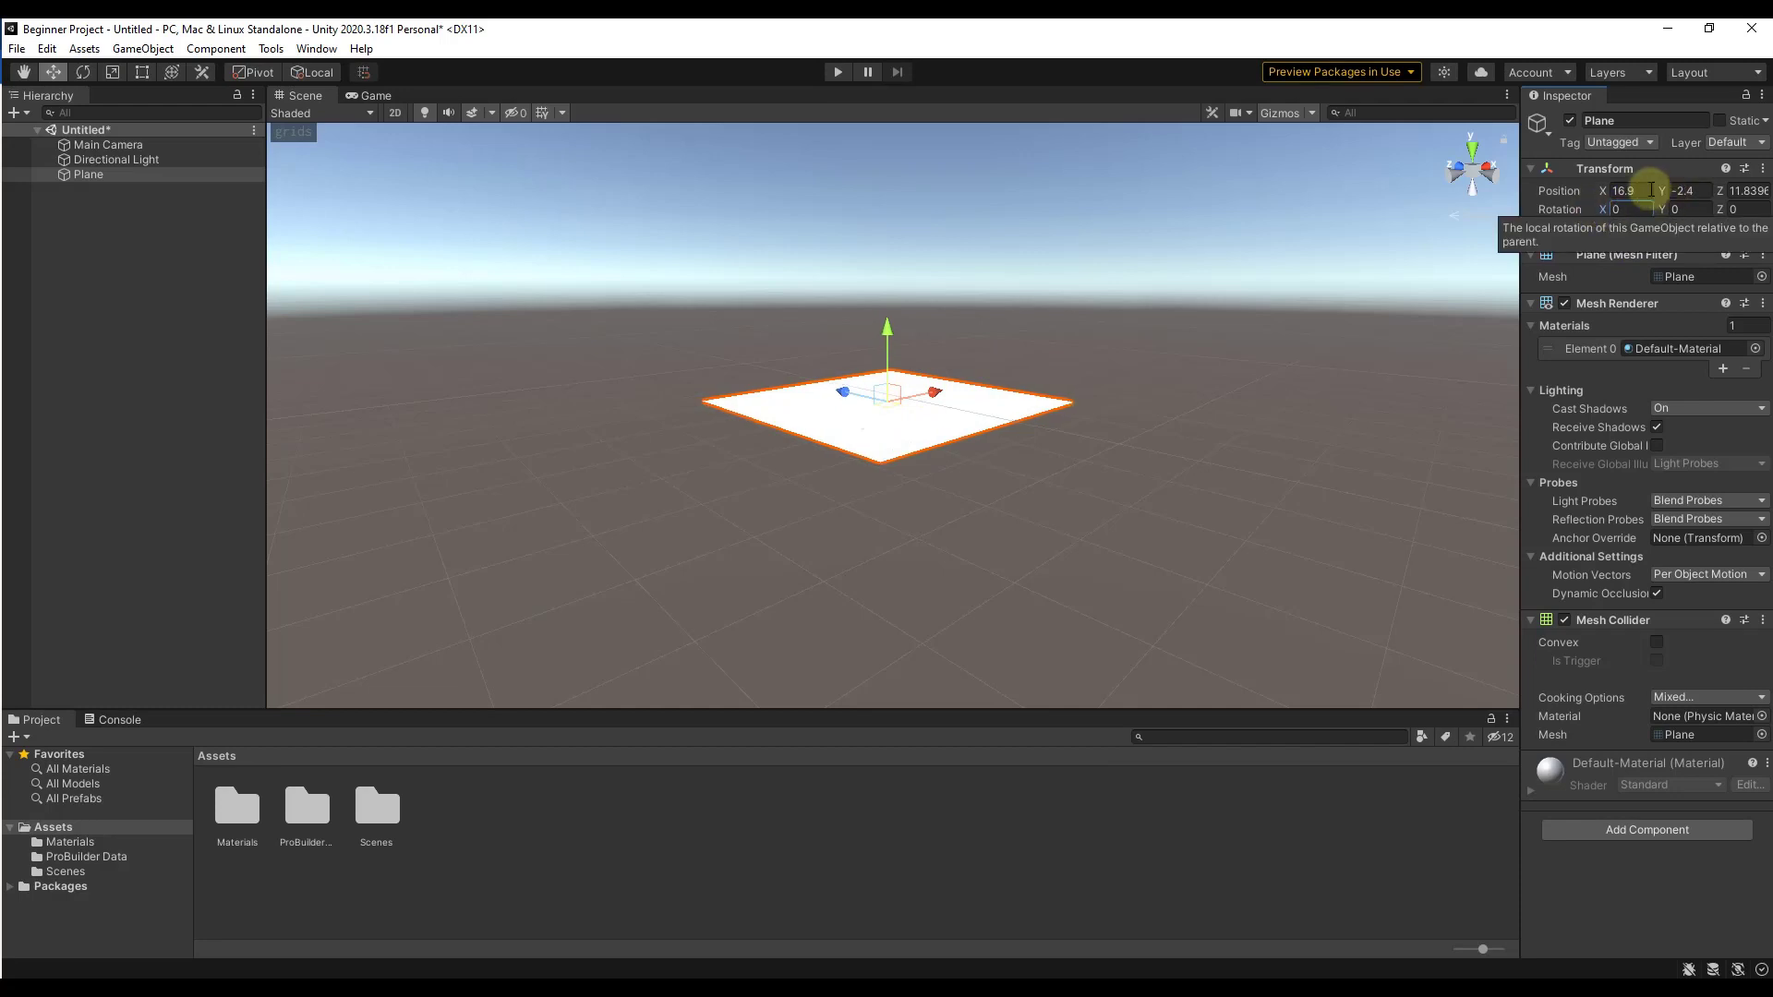
Step: Set the plane's position to X 0, Y 0, Z 0
{"action": "left_click", "coordinate": [1625, 190]}
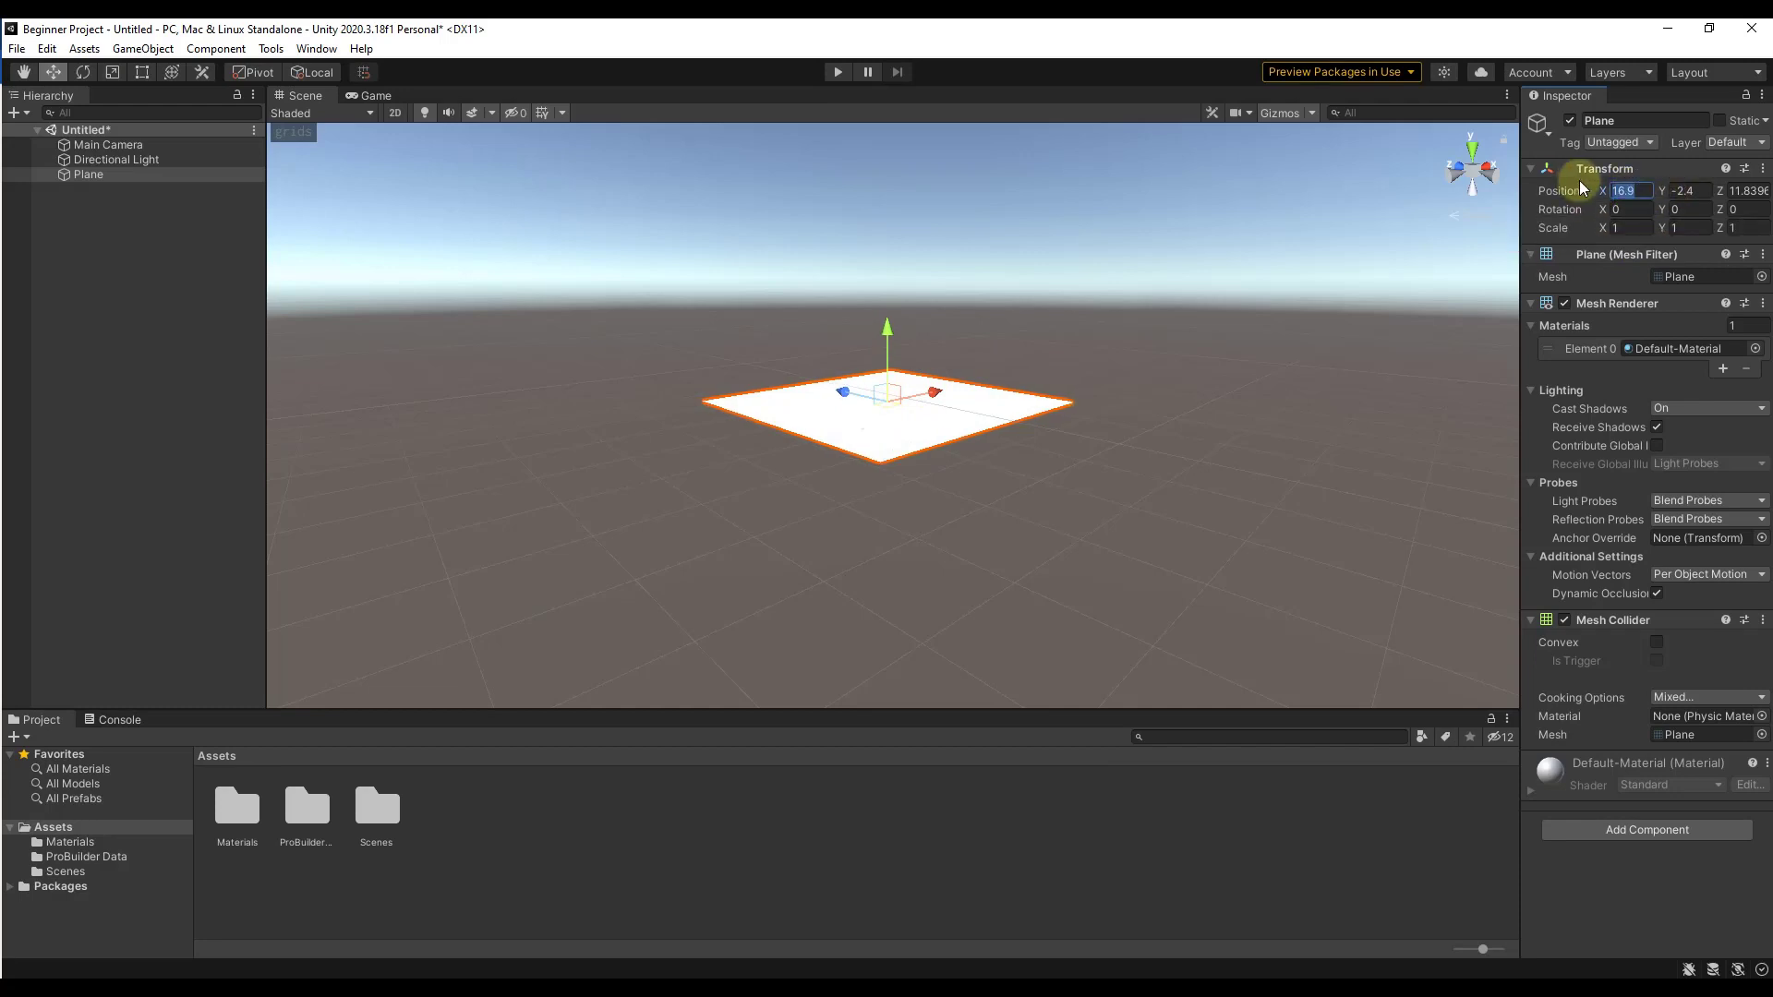
{"action": "type", "text": "0"}
{"action": "key", "text": "Tab"}
{"action": "type", "text": "0"}
{"action": "key", "text": "Tab"}
{"action": "type", "text": "0"}
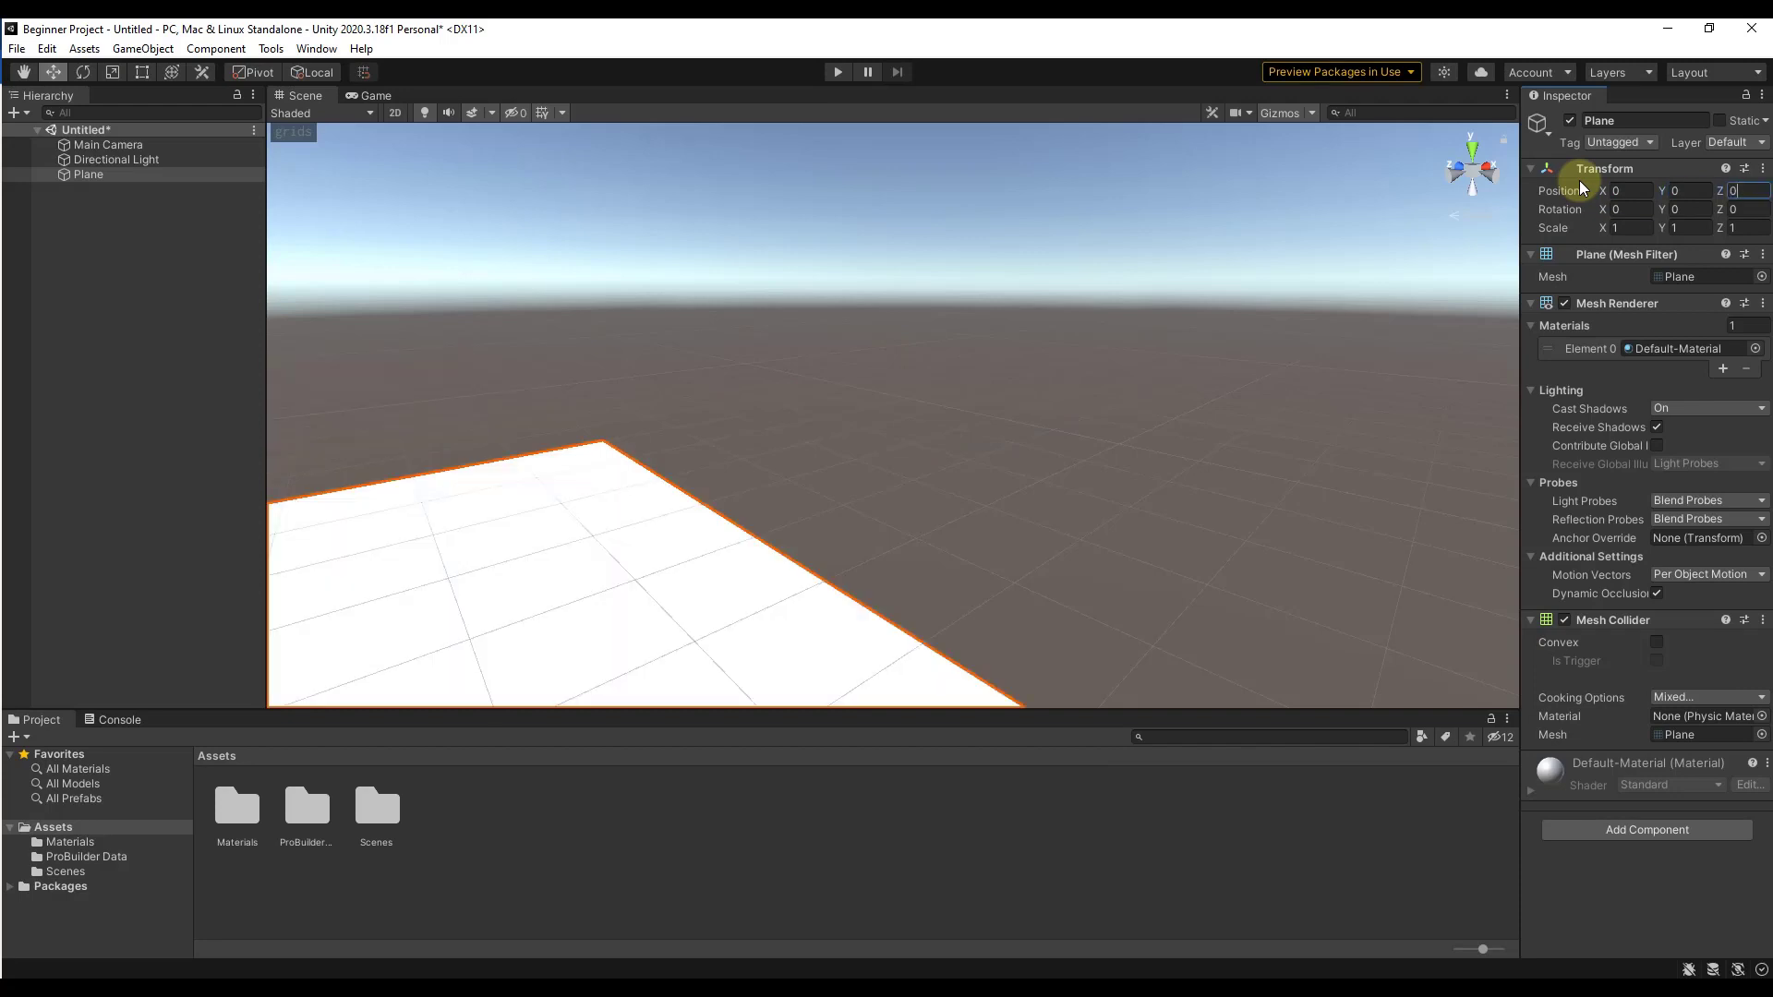
Step: Add a 3D Cube object to the scene
{"action": "mouse_move", "coordinate": [838, 459]}
{"action": "right_mouse_down"}
{"action": "mouse_move", "coordinate": [840, 504]}
{"action": "mouse_move", "coordinate": [831, 491]}
{"action": "mouse_move", "coordinate": [815, 518]}
{"action": "mouse_move", "coordinate": [625, 566]}
{"action": "mouse_move", "coordinate": [843, 443]}
{"action": "mouse_move", "coordinate": [831, 471]}
{"action": "right_mouse_up"}
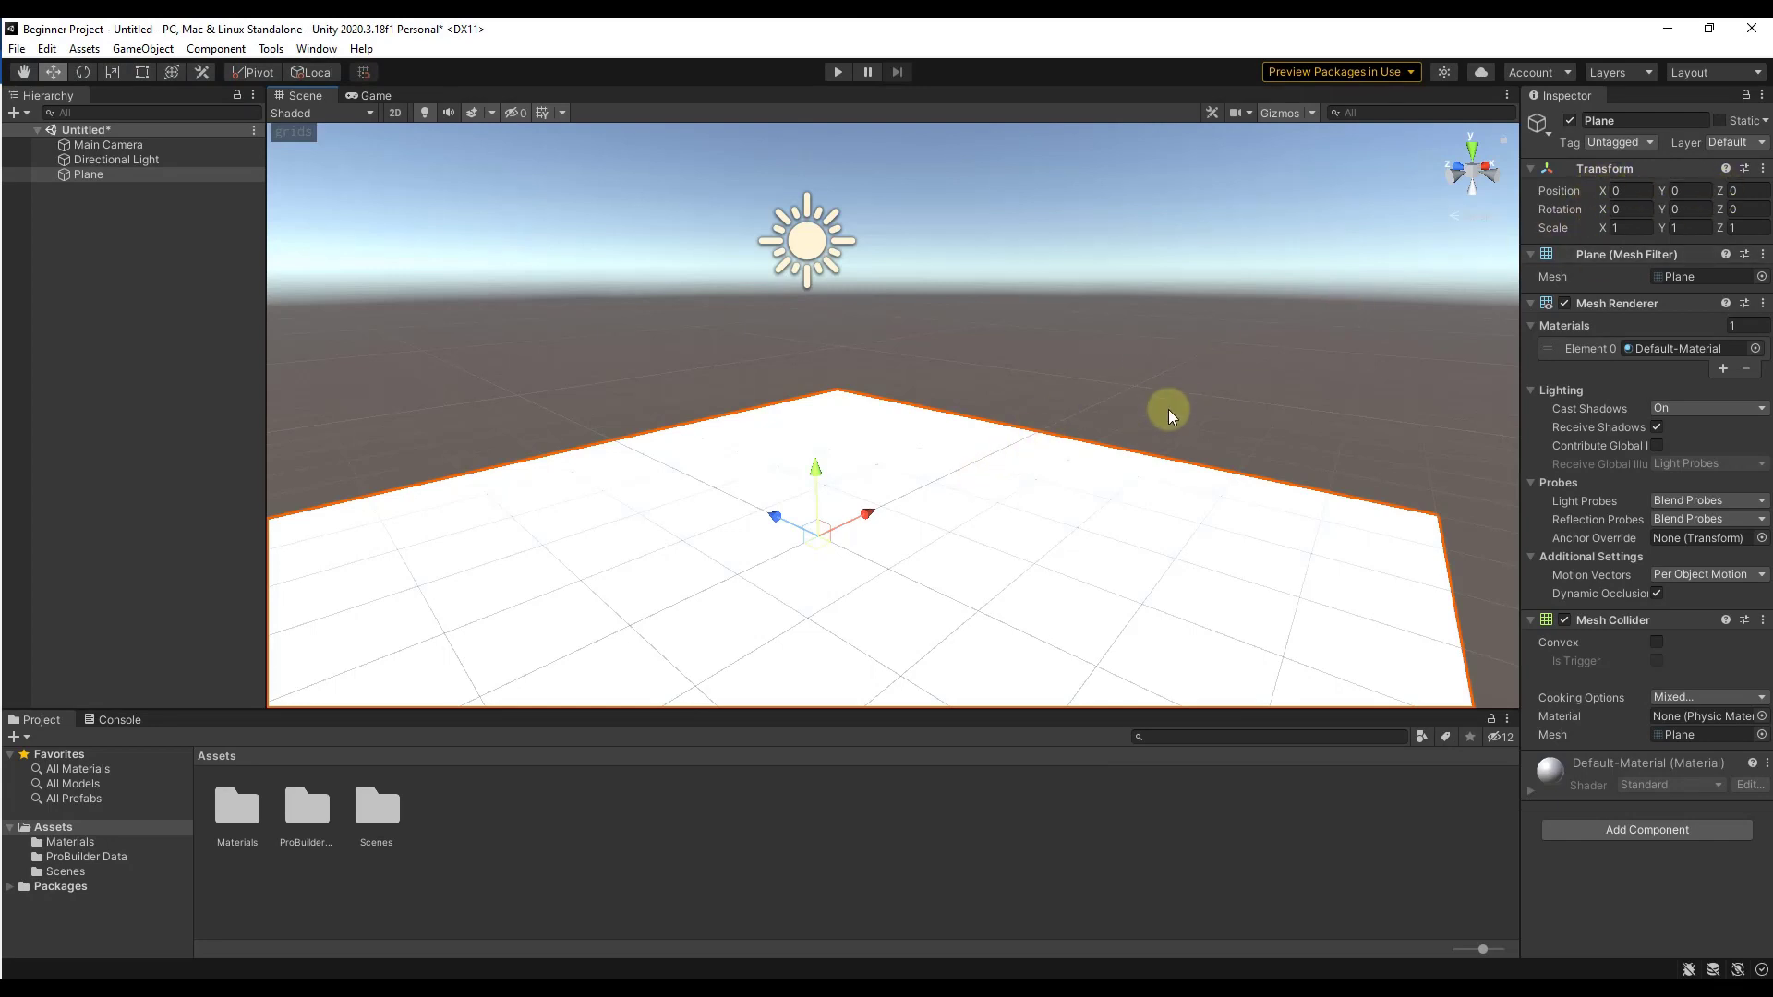
{"action": "left_click", "coordinate": [143, 51]}
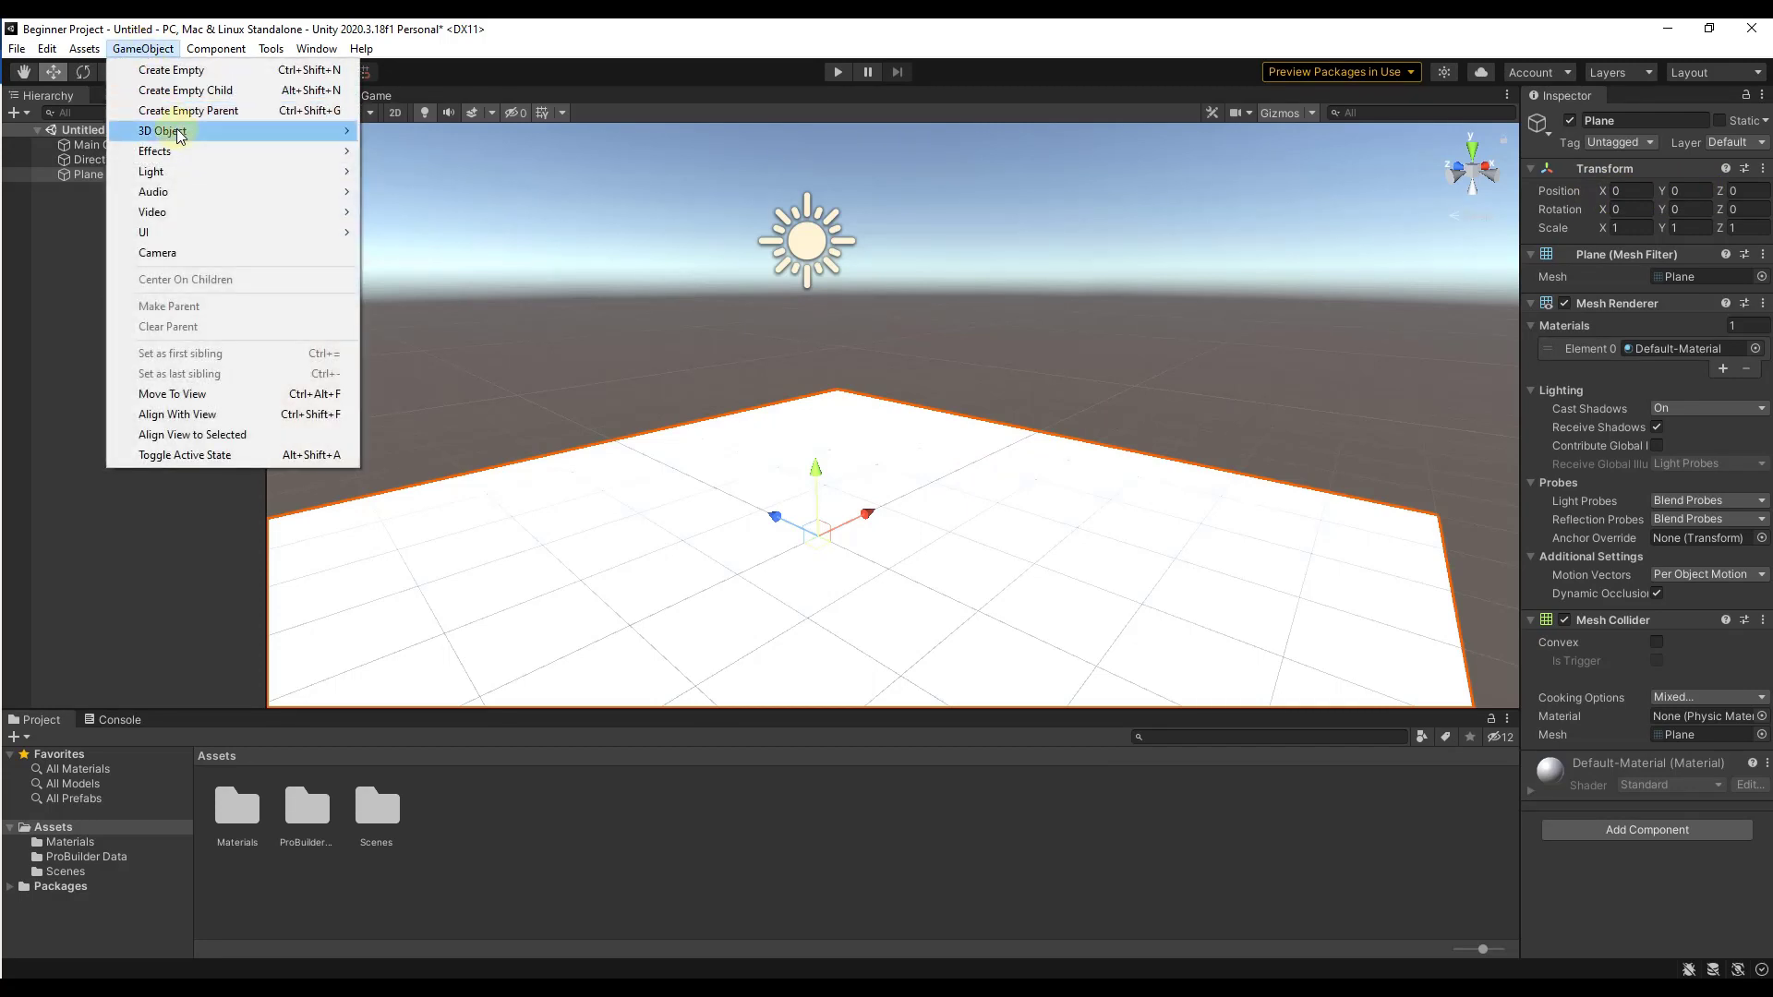
{"action": "mouse_move", "coordinate": [158, 131]}
{"action": "left_click", "coordinate": [439, 131]}
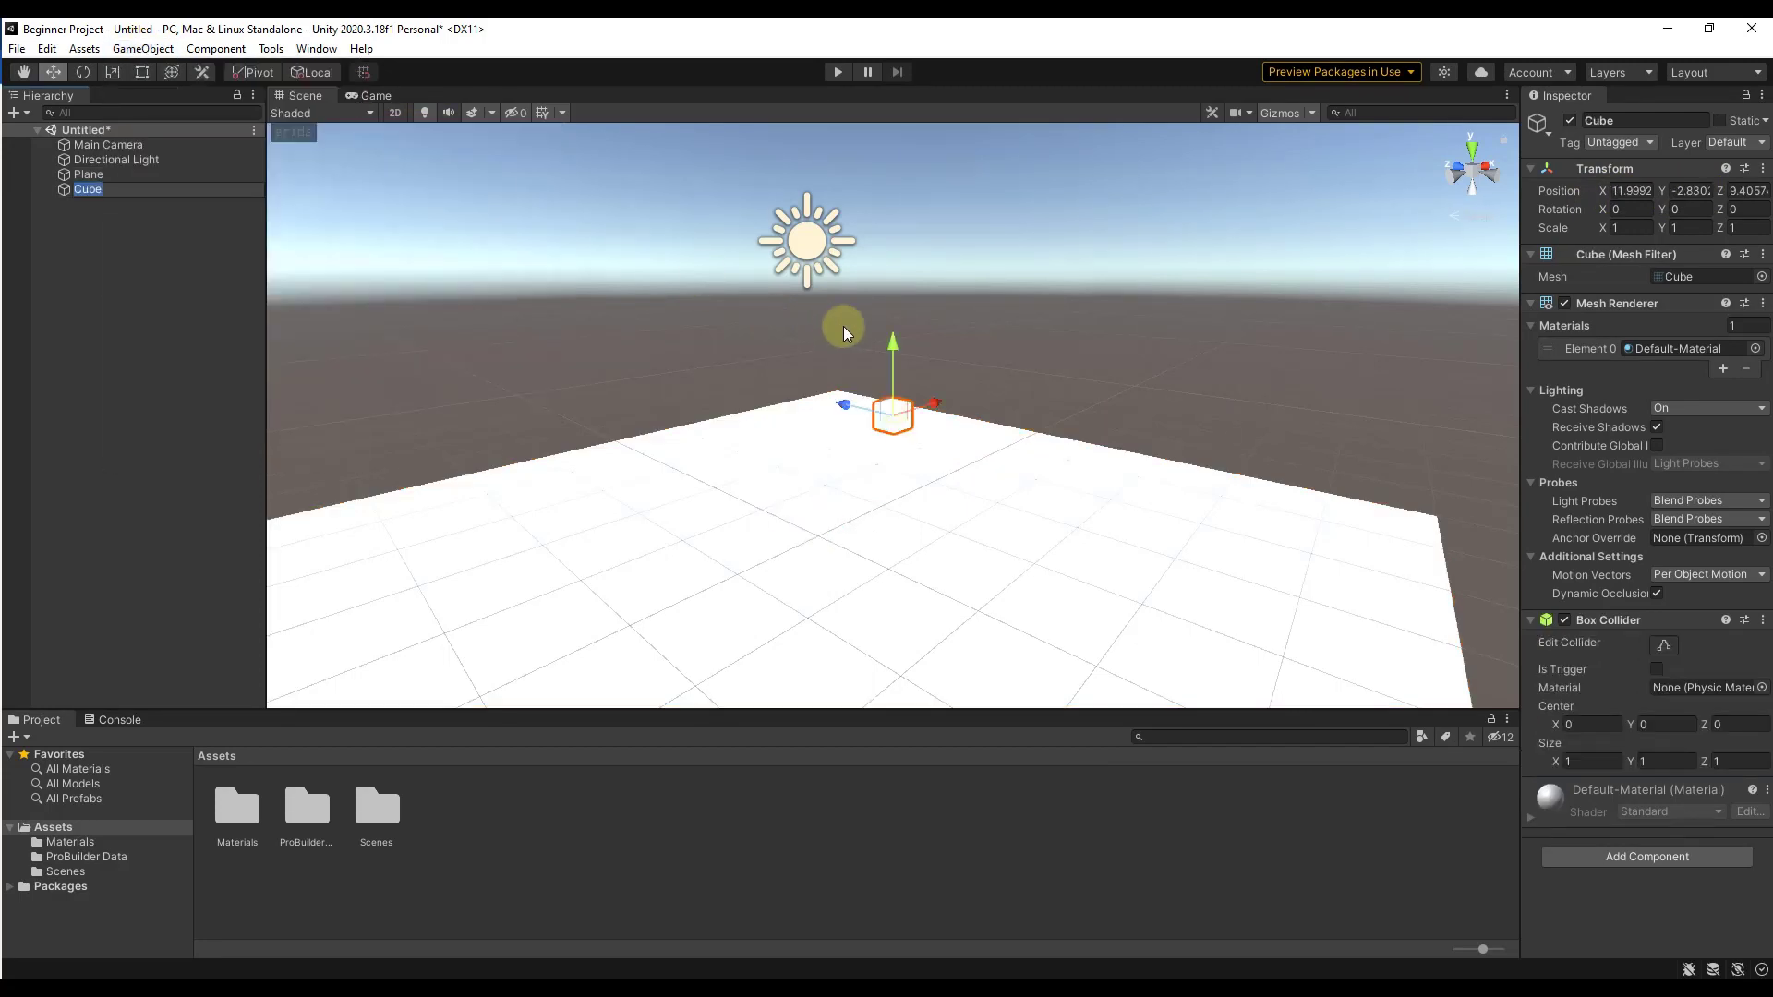
Step: Set the cube's position to 0 on all three axes, then raise it to about Y 0.53 above the plane
{"action": "left_click", "coordinate": [1631, 191]}
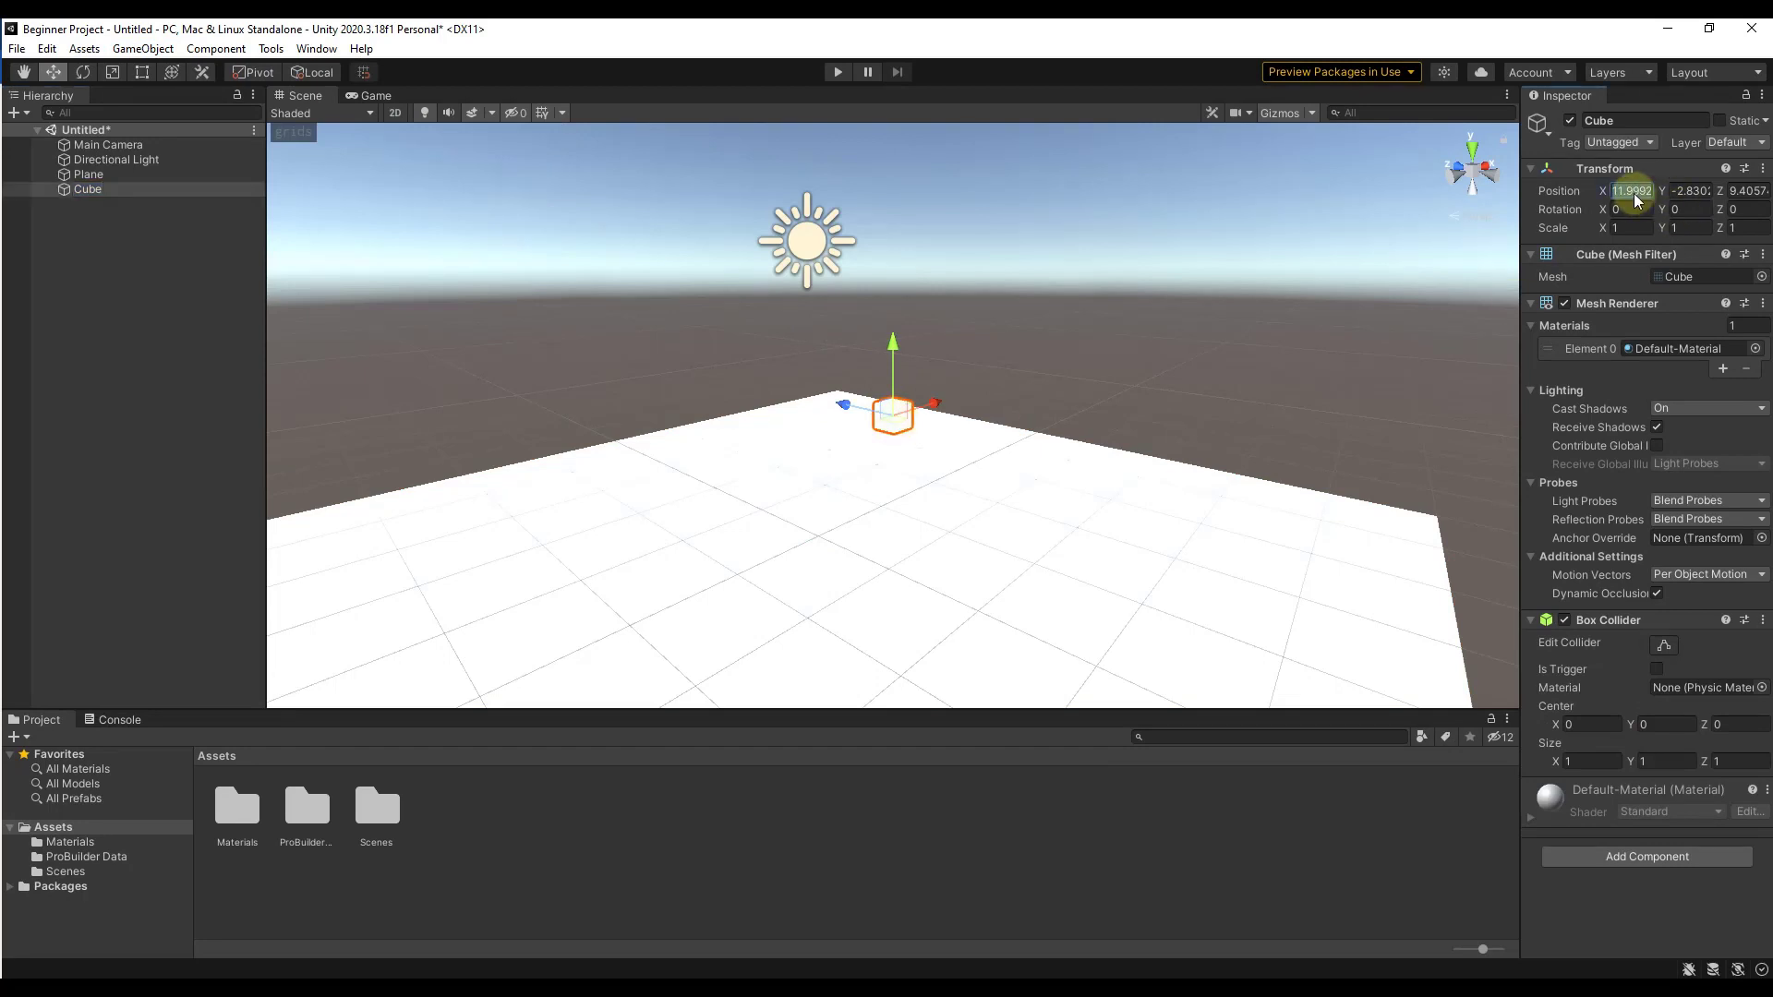
{"action": "type", "text": "0"}
{"action": "key", "text": "Tab"}
{"action": "type", "text": "0"}
{"action": "key", "text": "Tab"}
{"action": "type", "text": "0"}
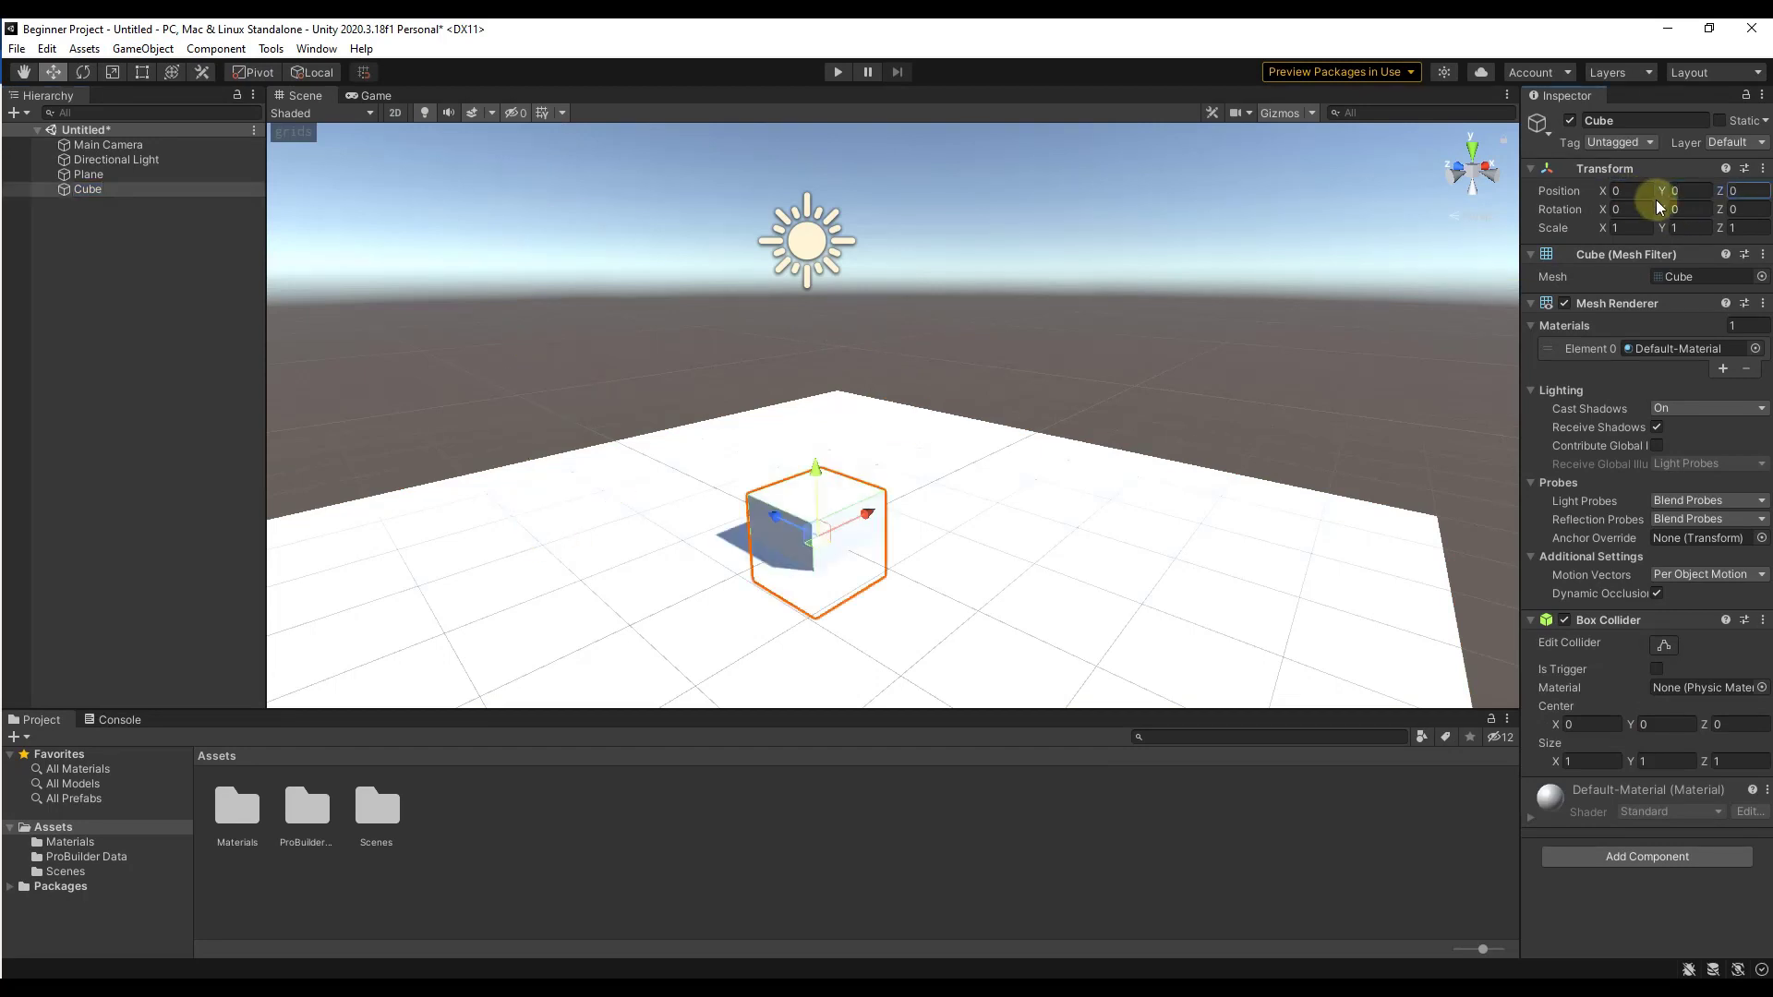
{"action": "left_click_drag", "start_coordinate": [816, 487], "coordinate": [816, 440]}
{"action": "key", "text": "f"}
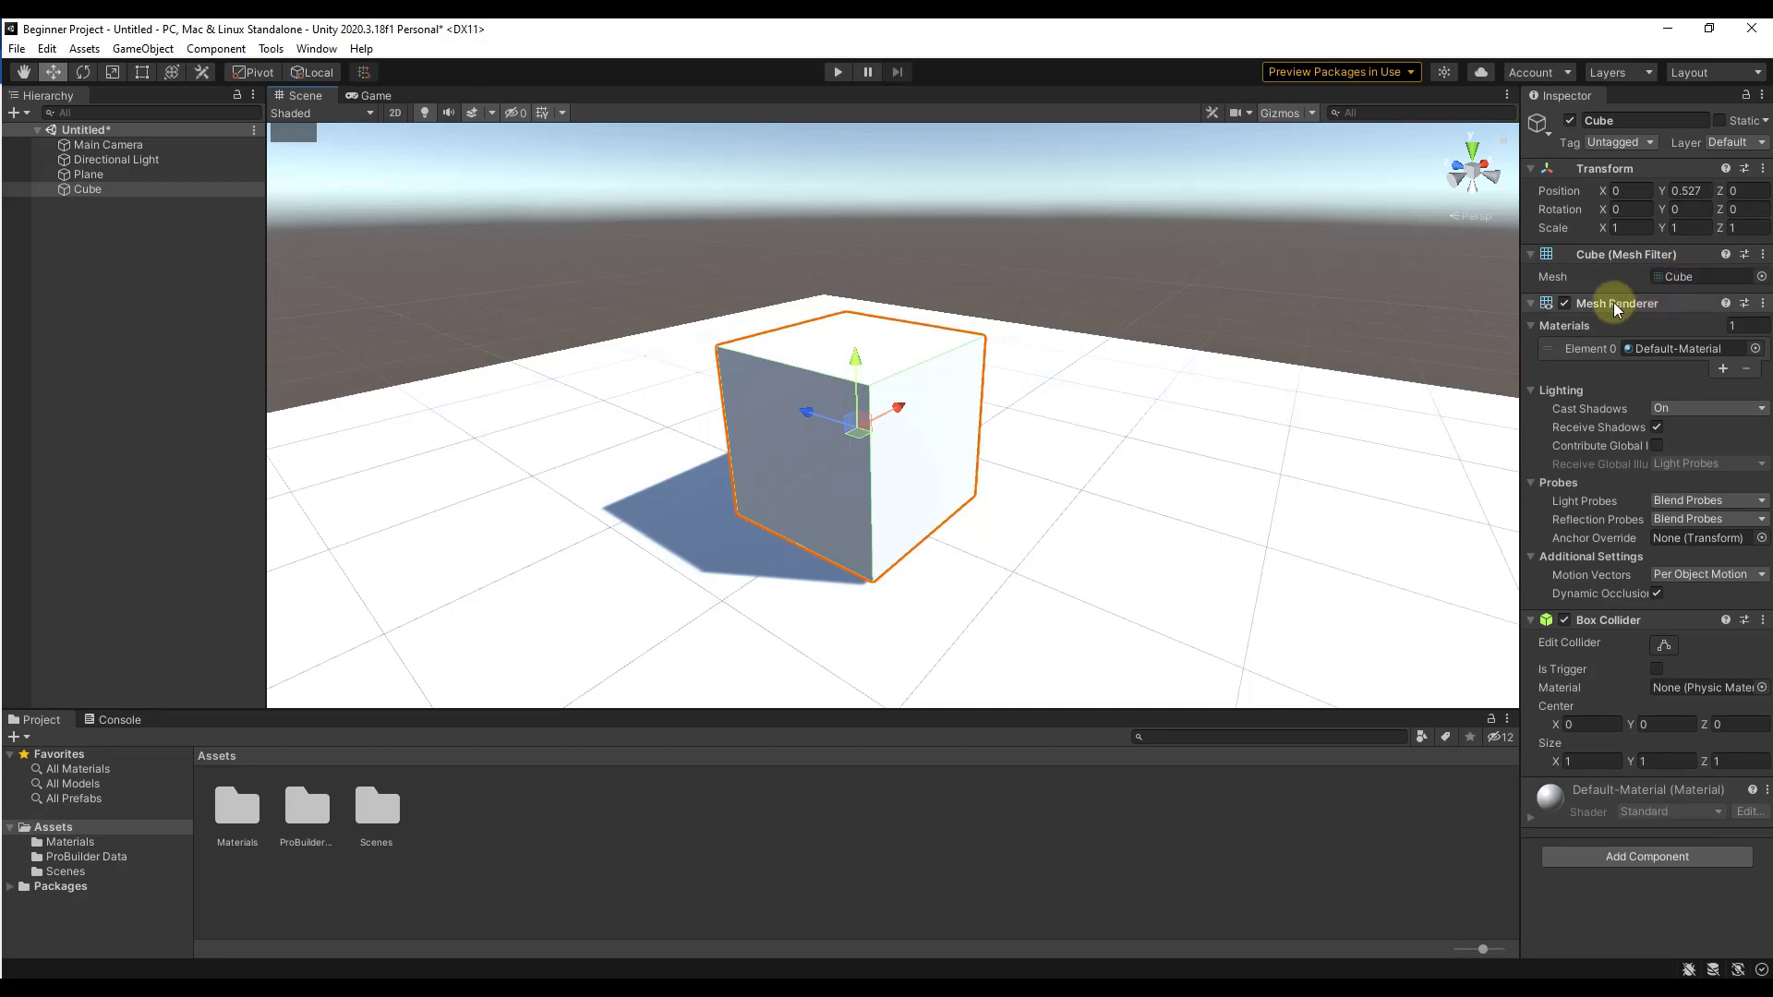
Step: Switch the cube's Mesh Renderer off and back on twice to compare its visibility
{"action": "left_click", "coordinate": [1564, 303]}
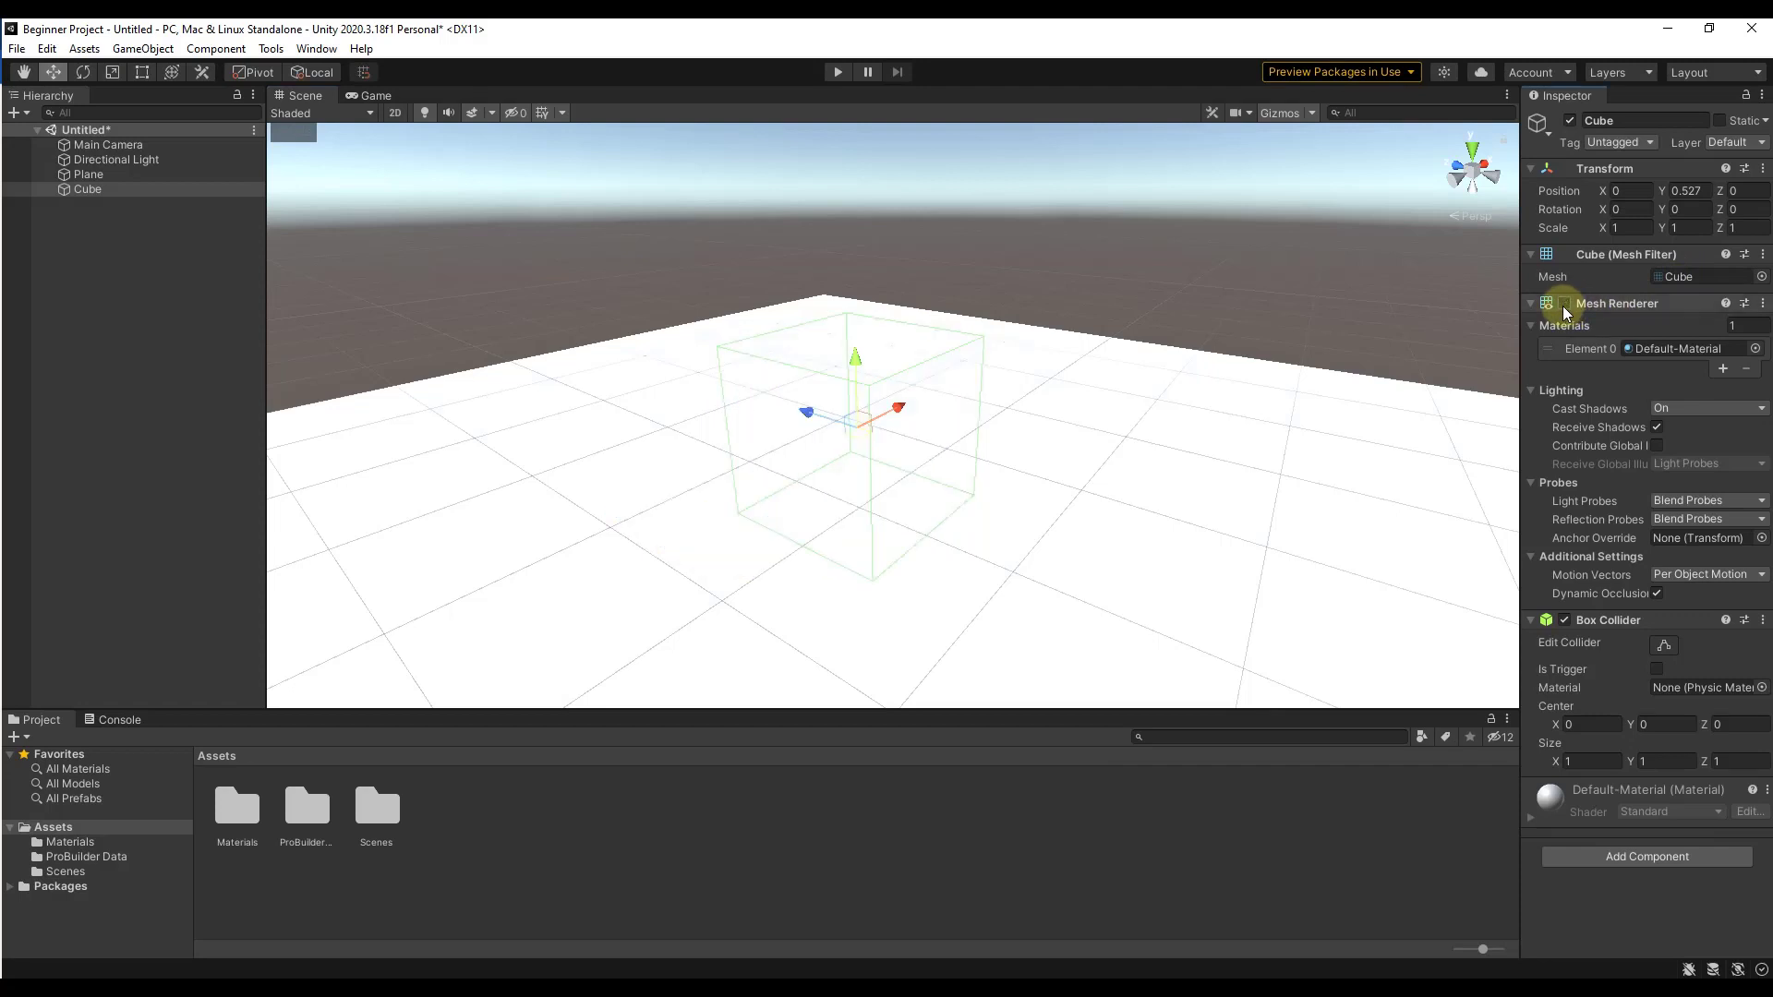
{"action": "left_click", "coordinate": [1563, 305]}
{"action": "left_click", "coordinate": [1564, 304]}
{"action": "left_click", "coordinate": [1564, 305]}
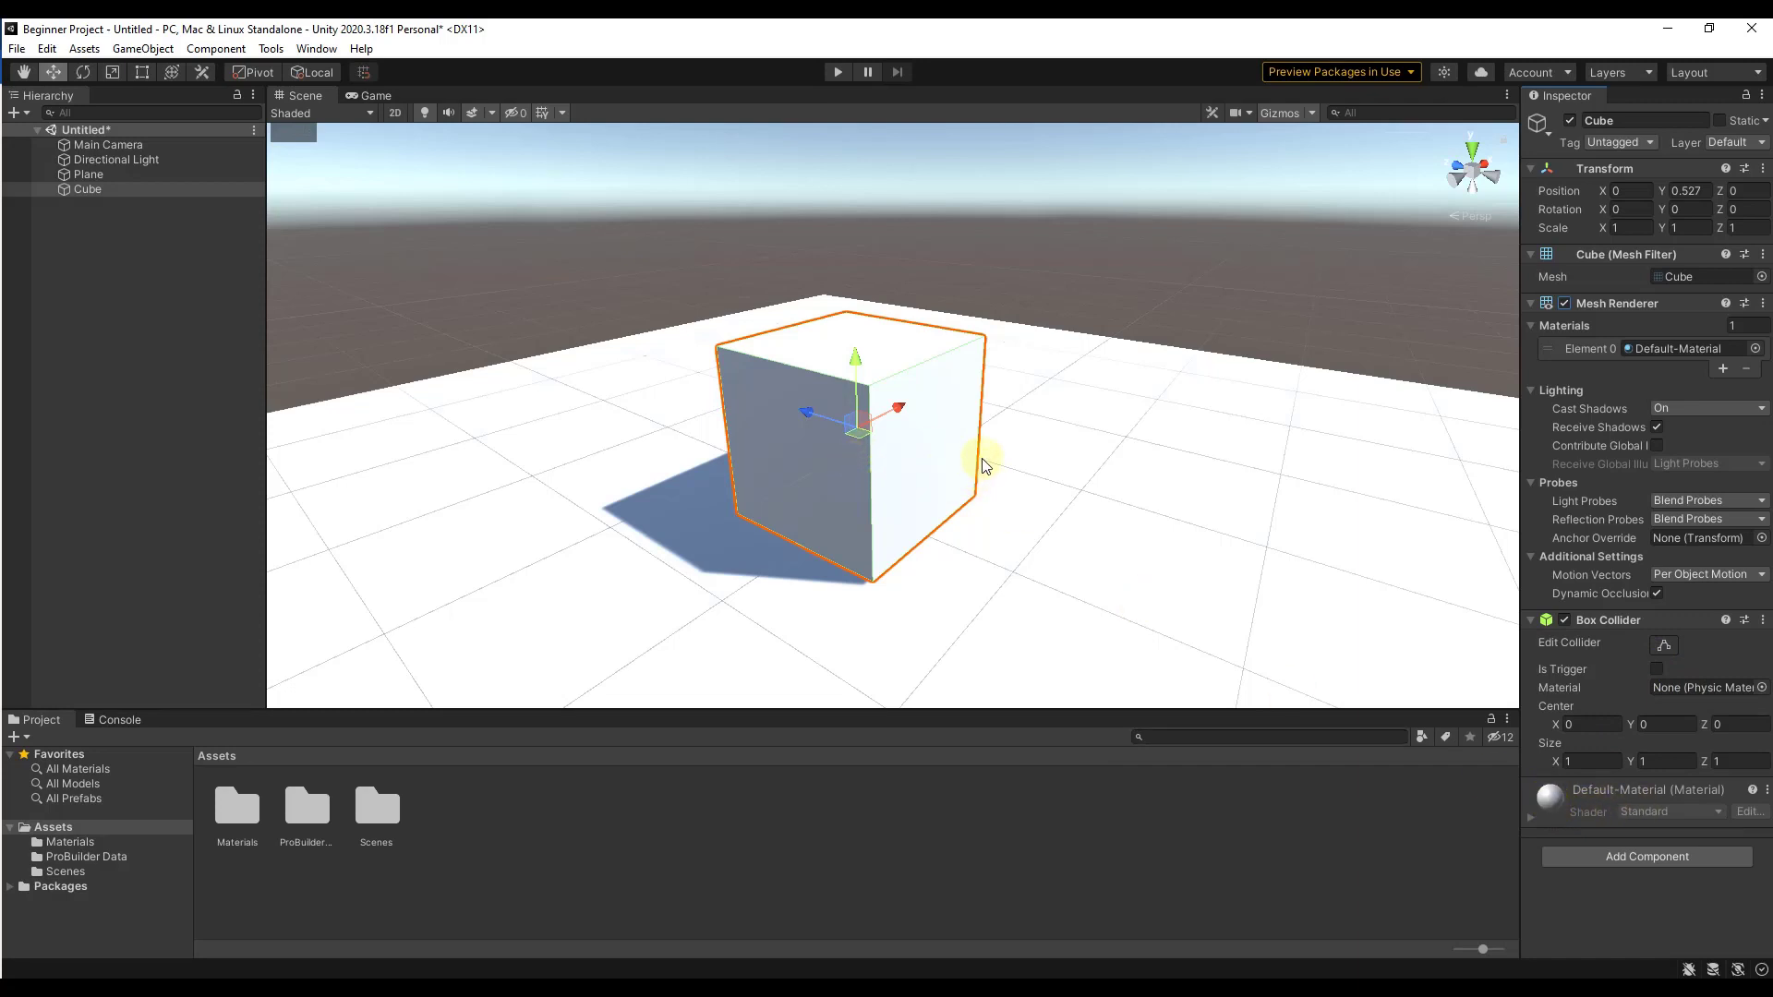
Step: Create an empty game object in the scene
{"action": "left_click_drag", "start_coordinate": [986, 464], "coordinate": [878, 447], "text": "alt"}
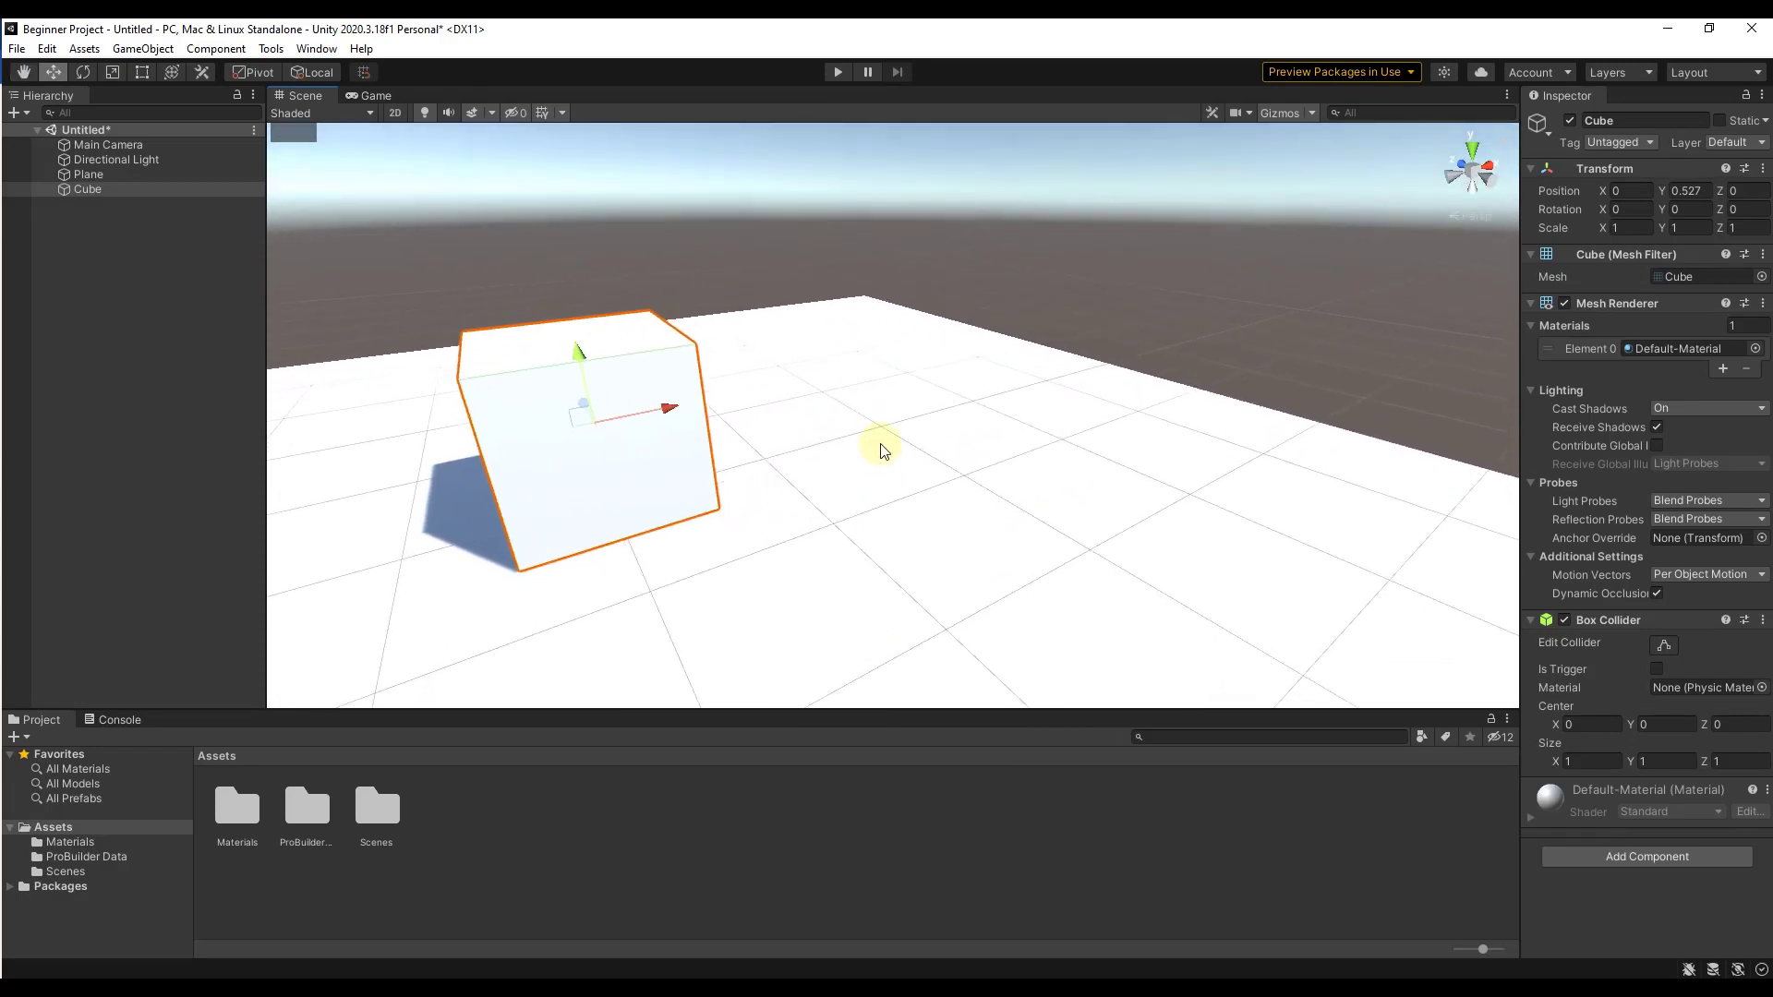
{"action": "left_click", "coordinate": [138, 49]}
{"action": "mouse_move", "coordinate": [158, 130]}
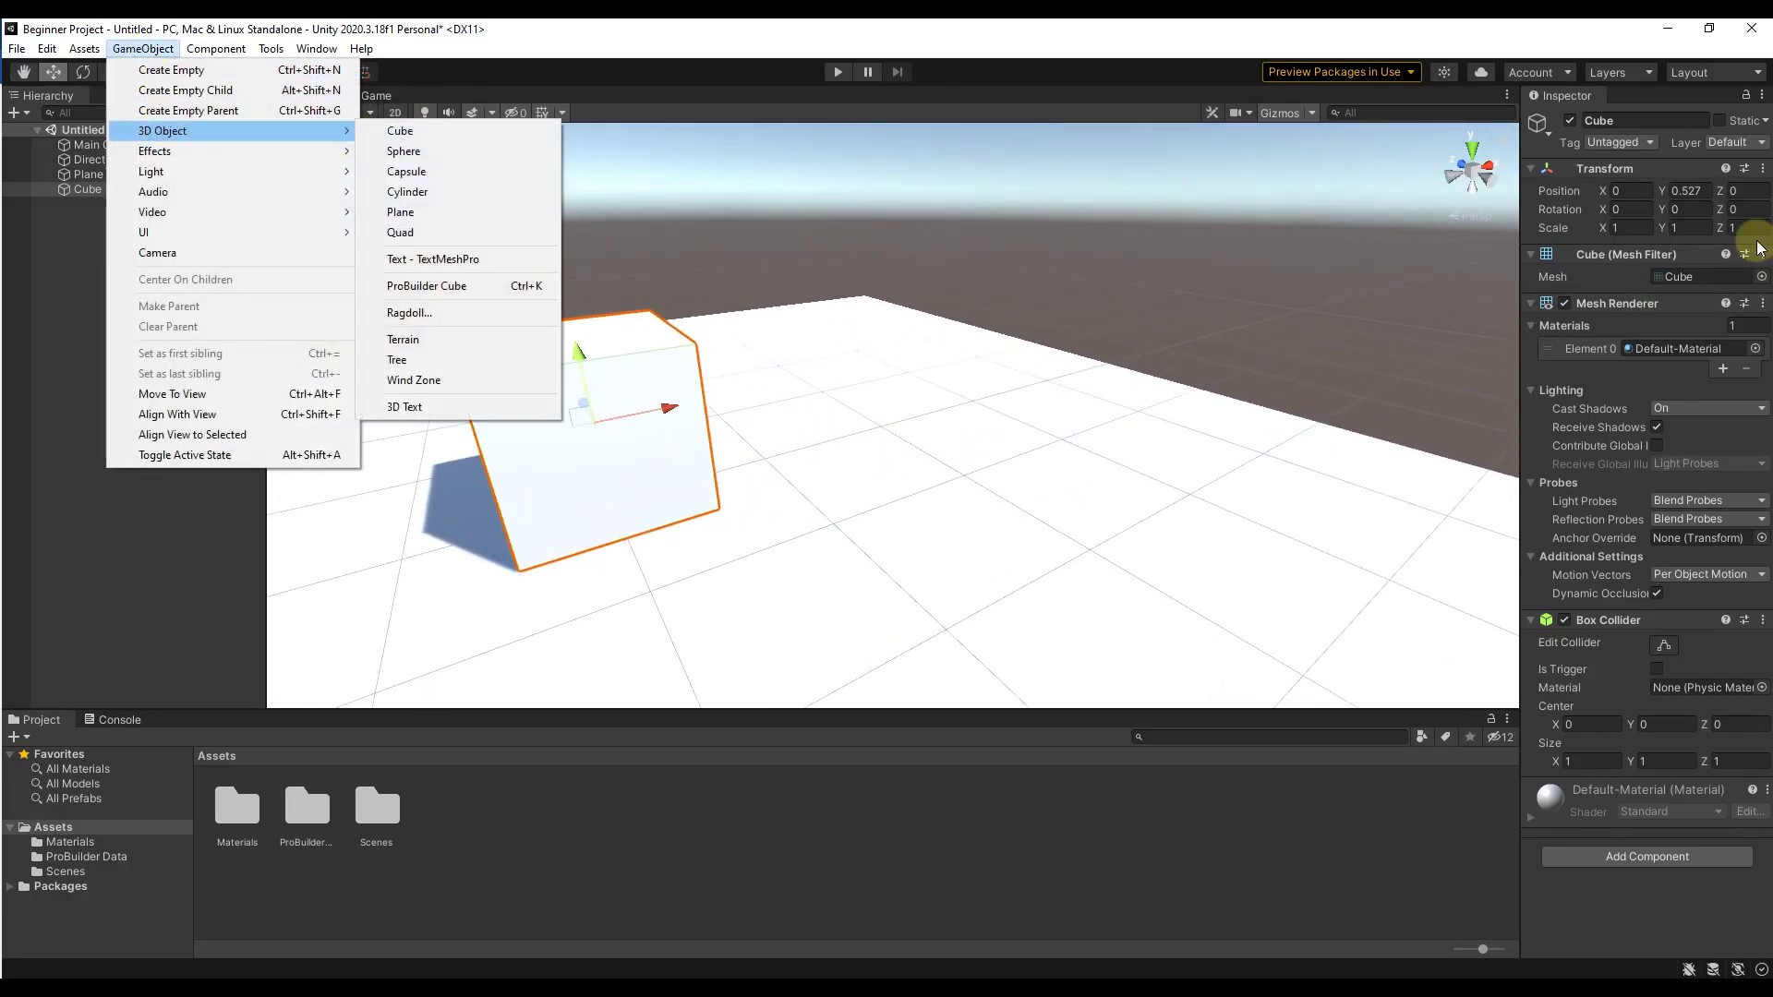
{"action": "left_click", "coordinate": [178, 76]}
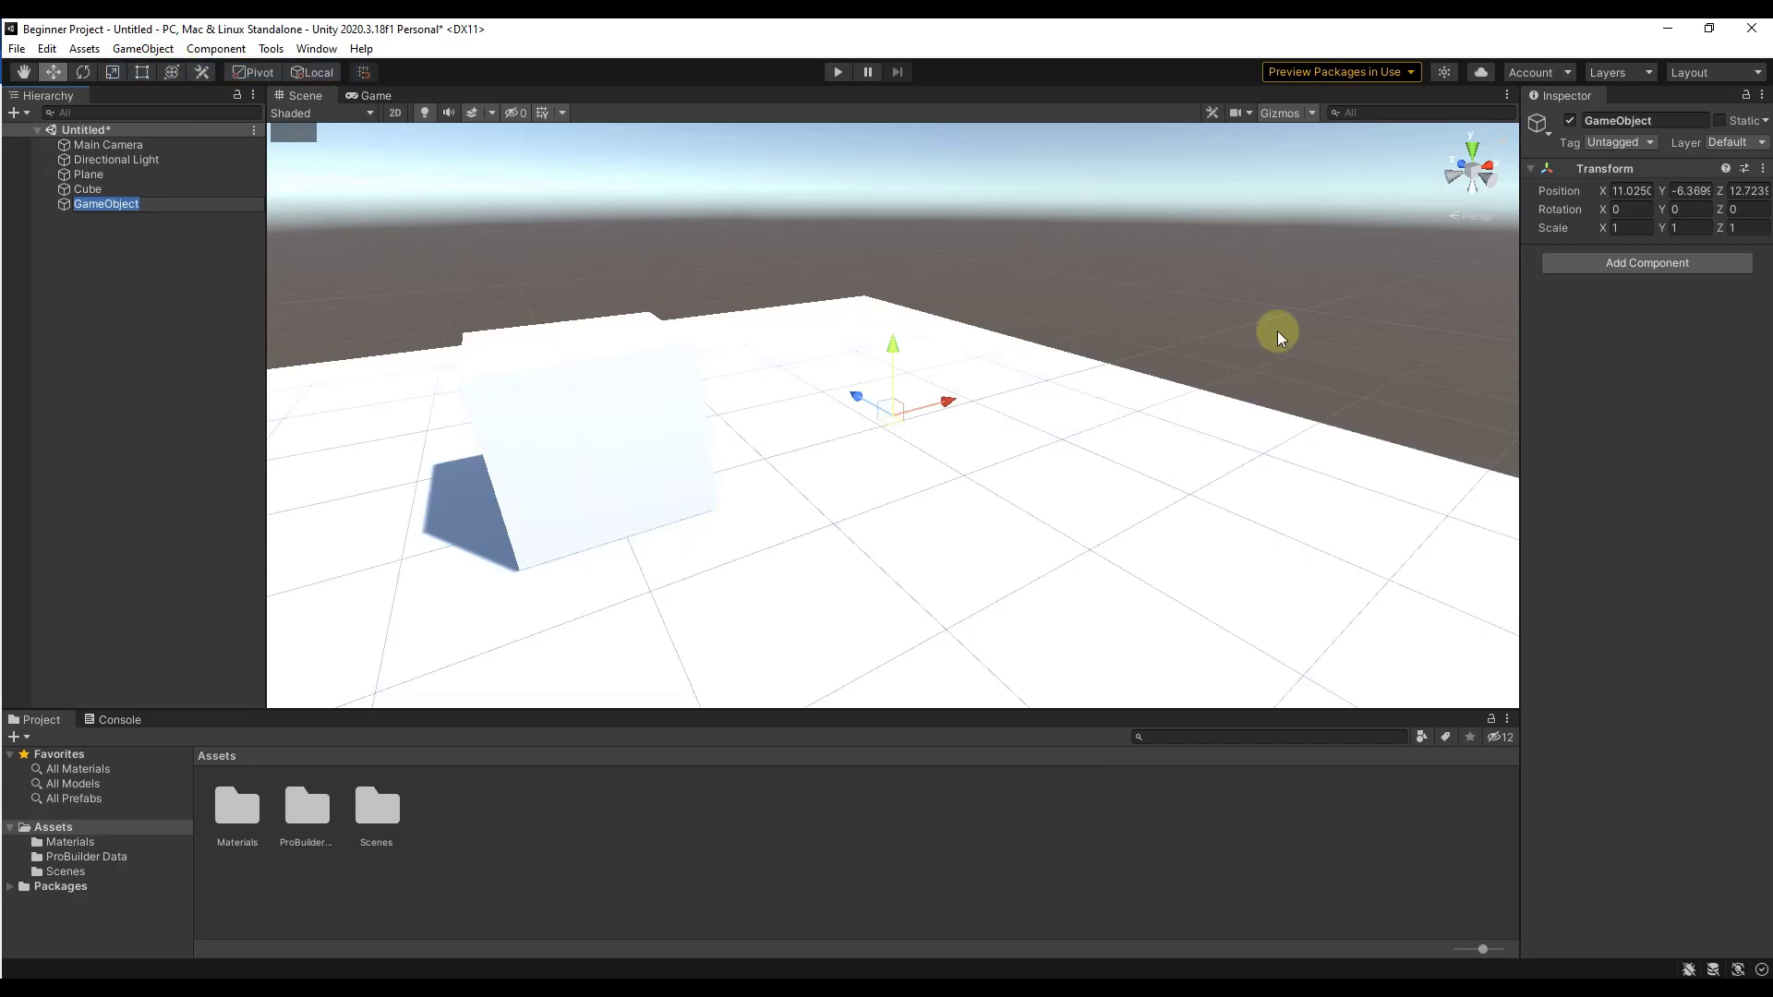
Step: Set the empty game object's position to X 0, Y 0, Z 0
{"action": "left_click", "coordinate": [1614, 190]}
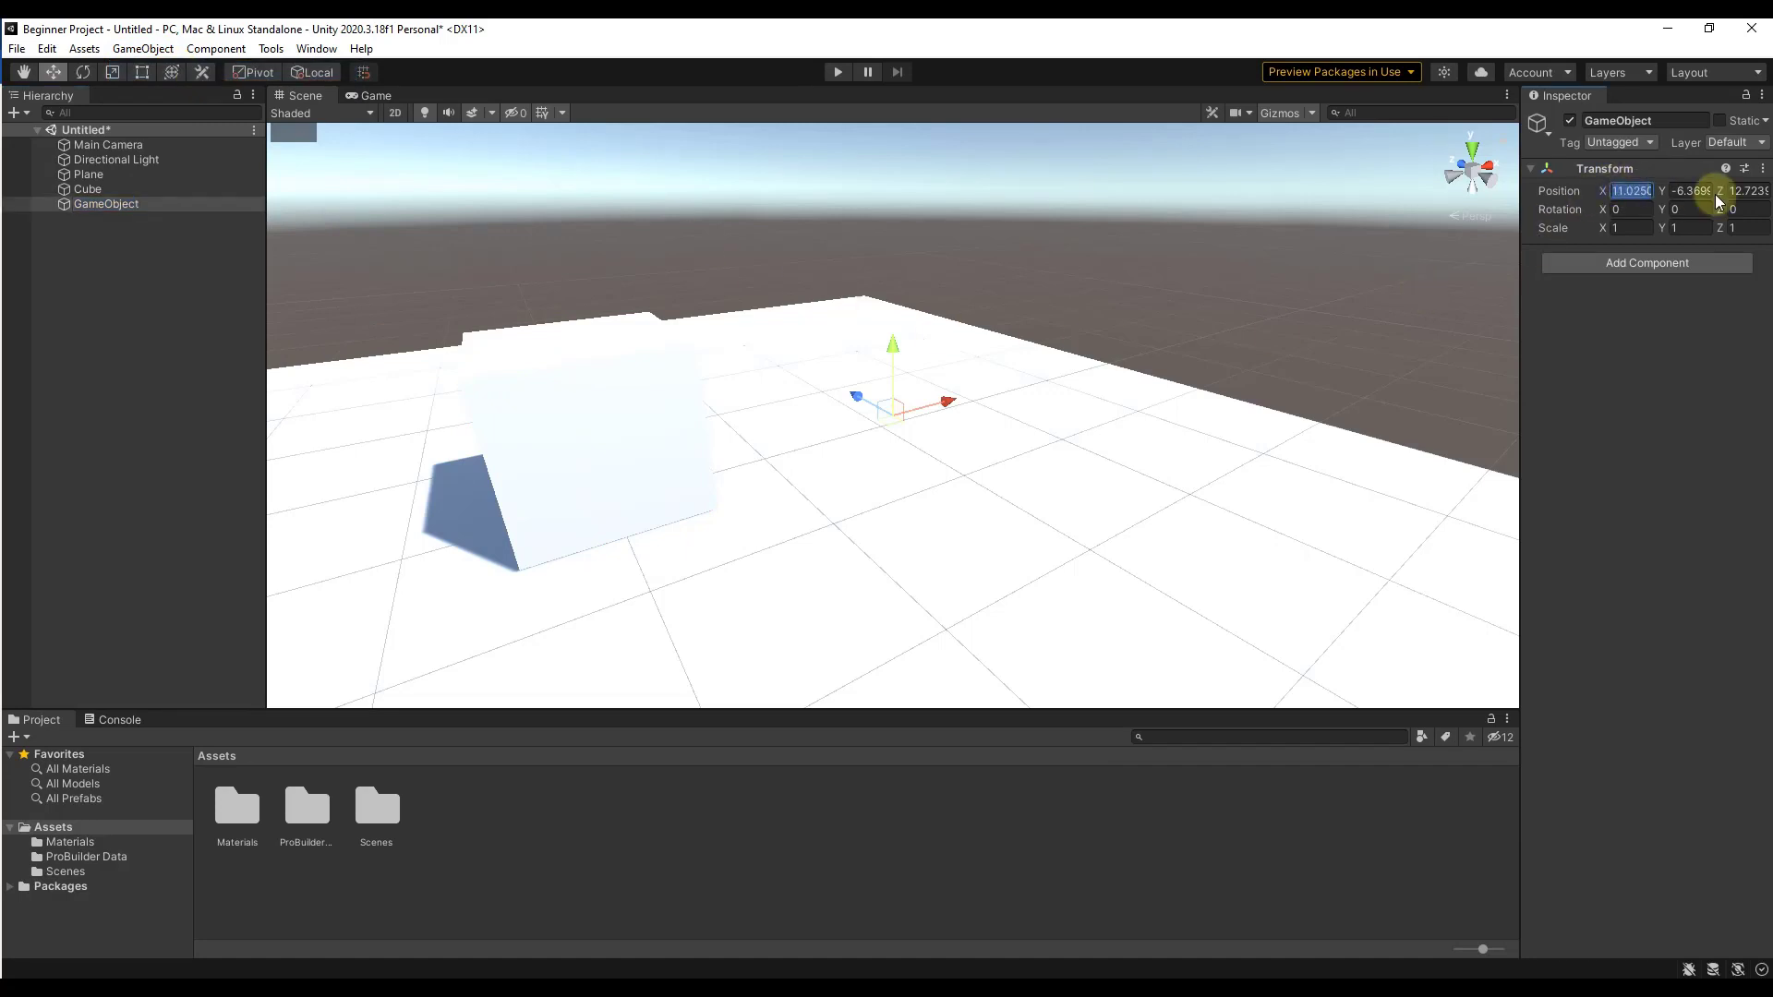
{"action": "type", "text": "0"}
{"action": "key", "text": "Tab"}
{"action": "type", "text": "0"}
{"action": "key", "text": "Tab"}
{"action": "type", "text": "0"}
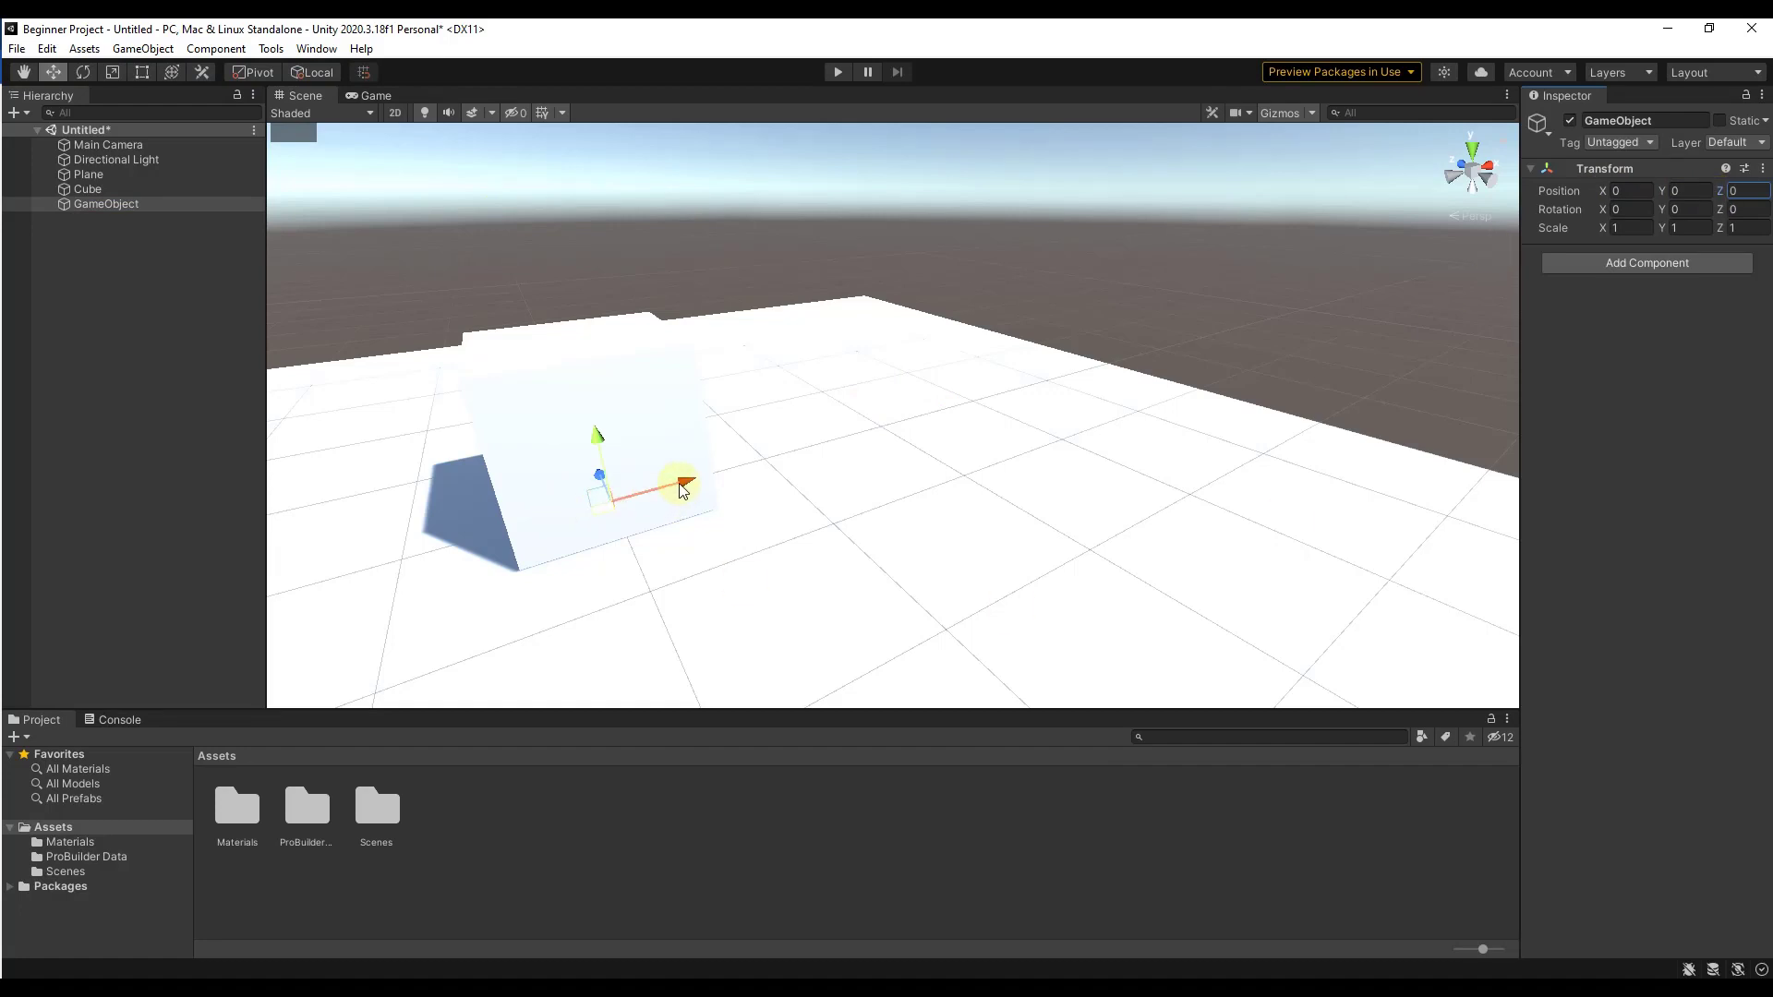
Step: Move the empty game object away from the cube to about X 0.61, Y 1.14, Z -2.46
{"action": "left_click_drag", "start_coordinate": [690, 484], "coordinate": [957, 455]}
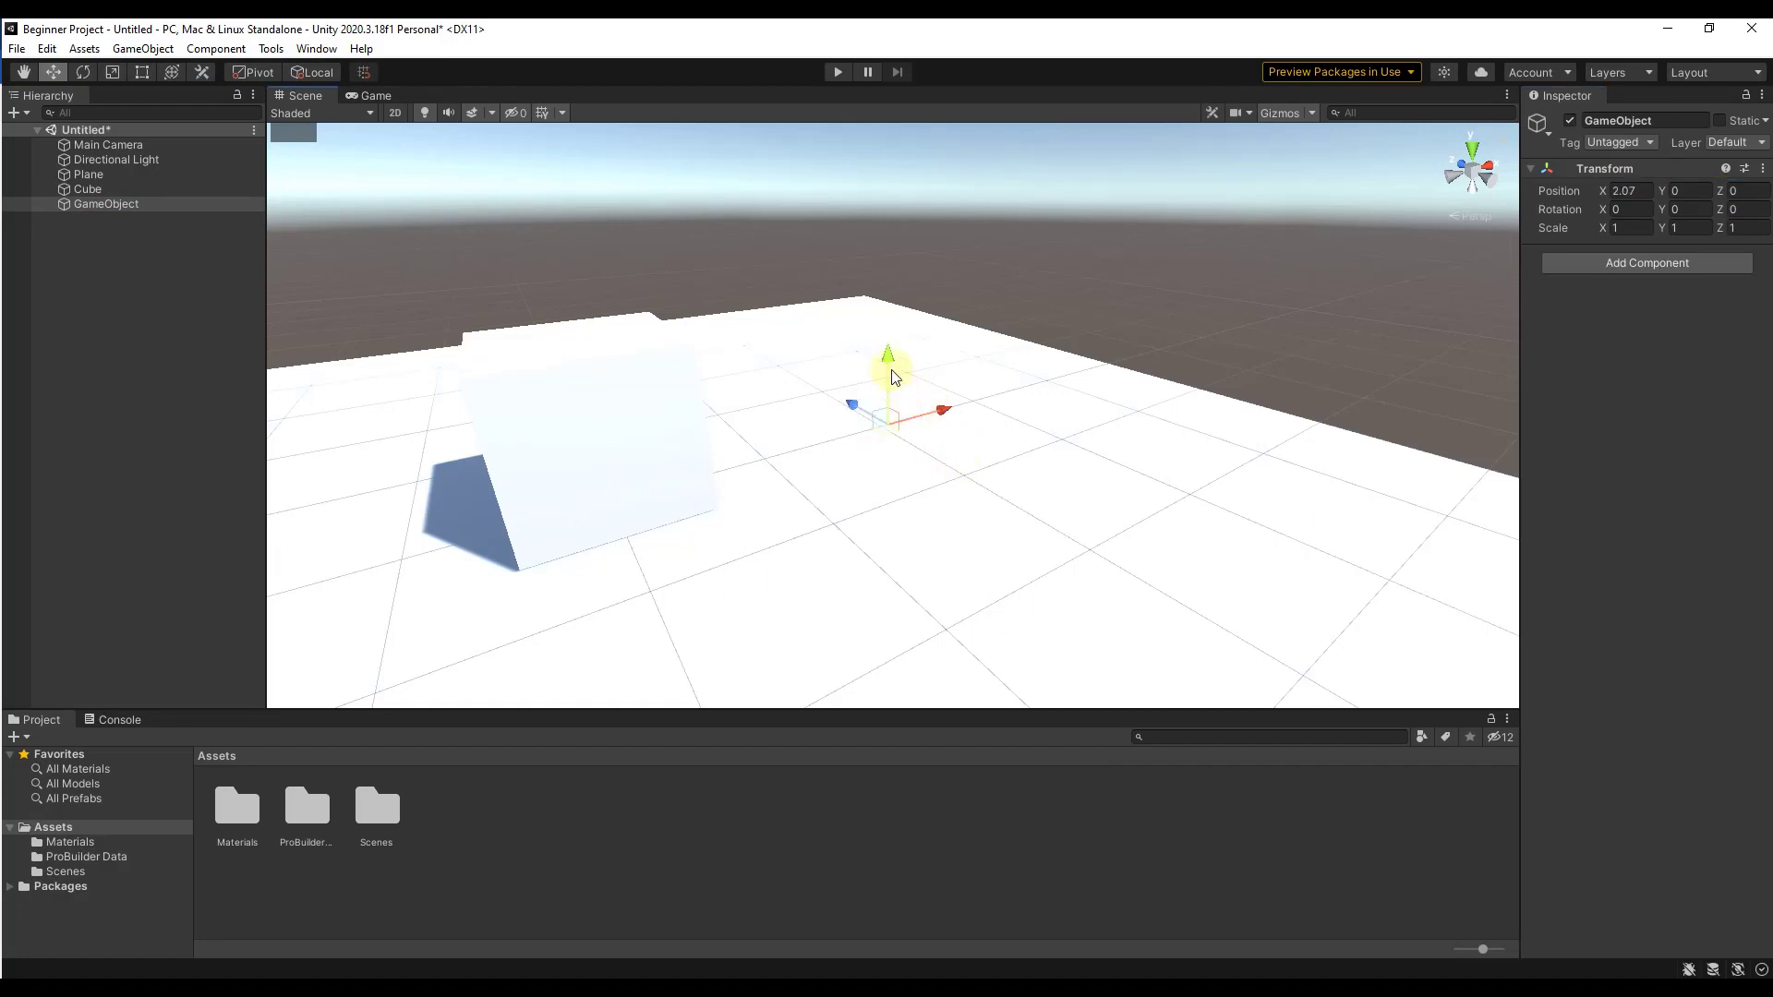
{"action": "left_click_drag", "start_coordinate": [891, 375], "coordinate": [892, 277]}
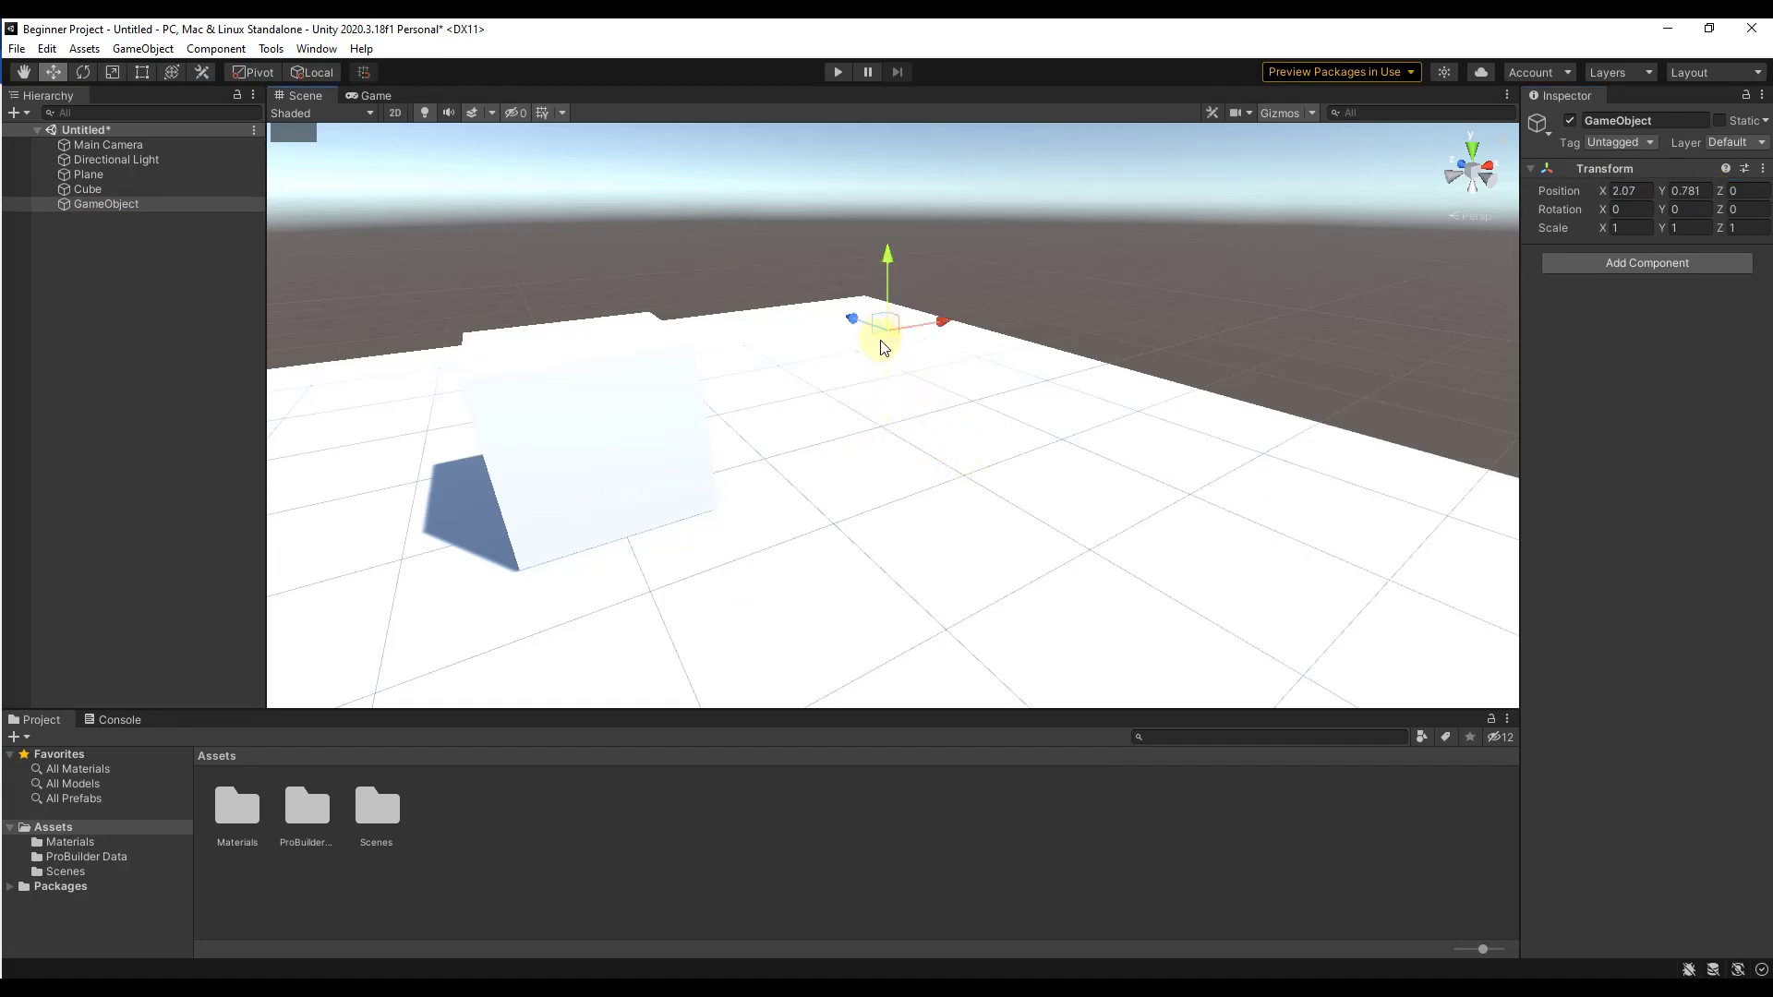
{"action": "left_click_drag", "start_coordinate": [884, 345], "coordinate": [1013, 384]}
{"action": "left_click_drag", "start_coordinate": [912, 273], "coordinate": [923, 391]}
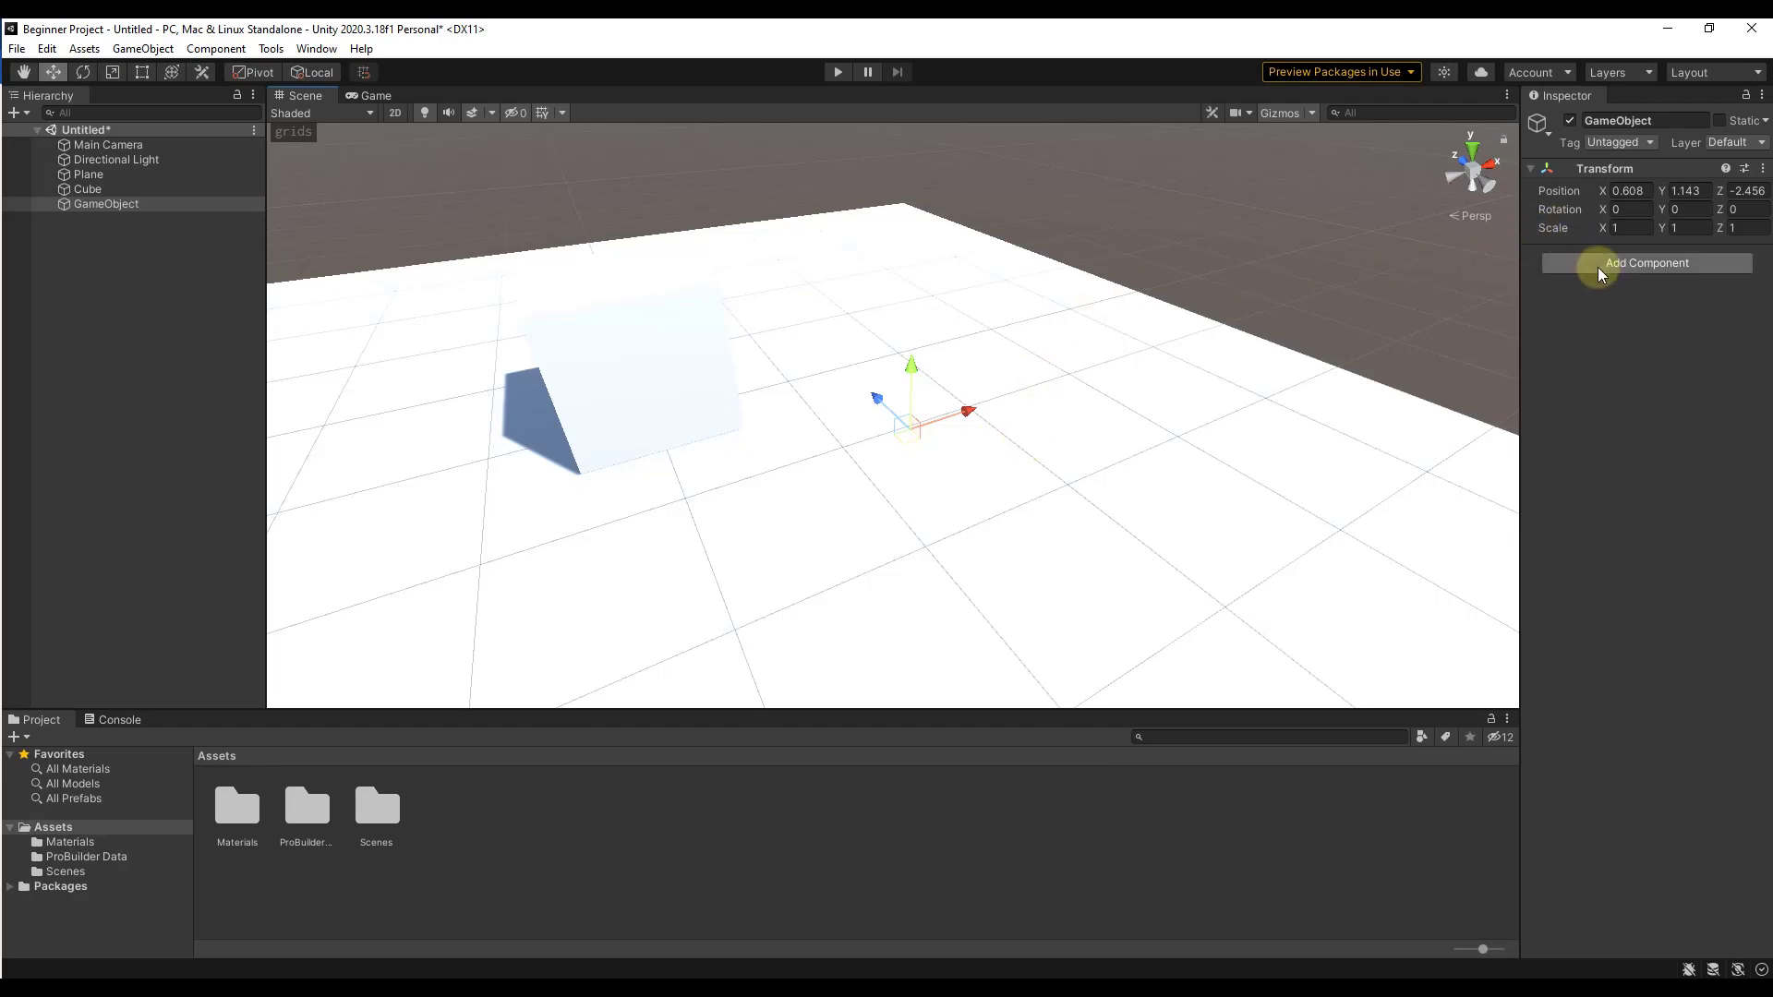
Step: Add a Mesh Filter component to the empty game object
{"action": "left_click", "coordinate": [1626, 265]}
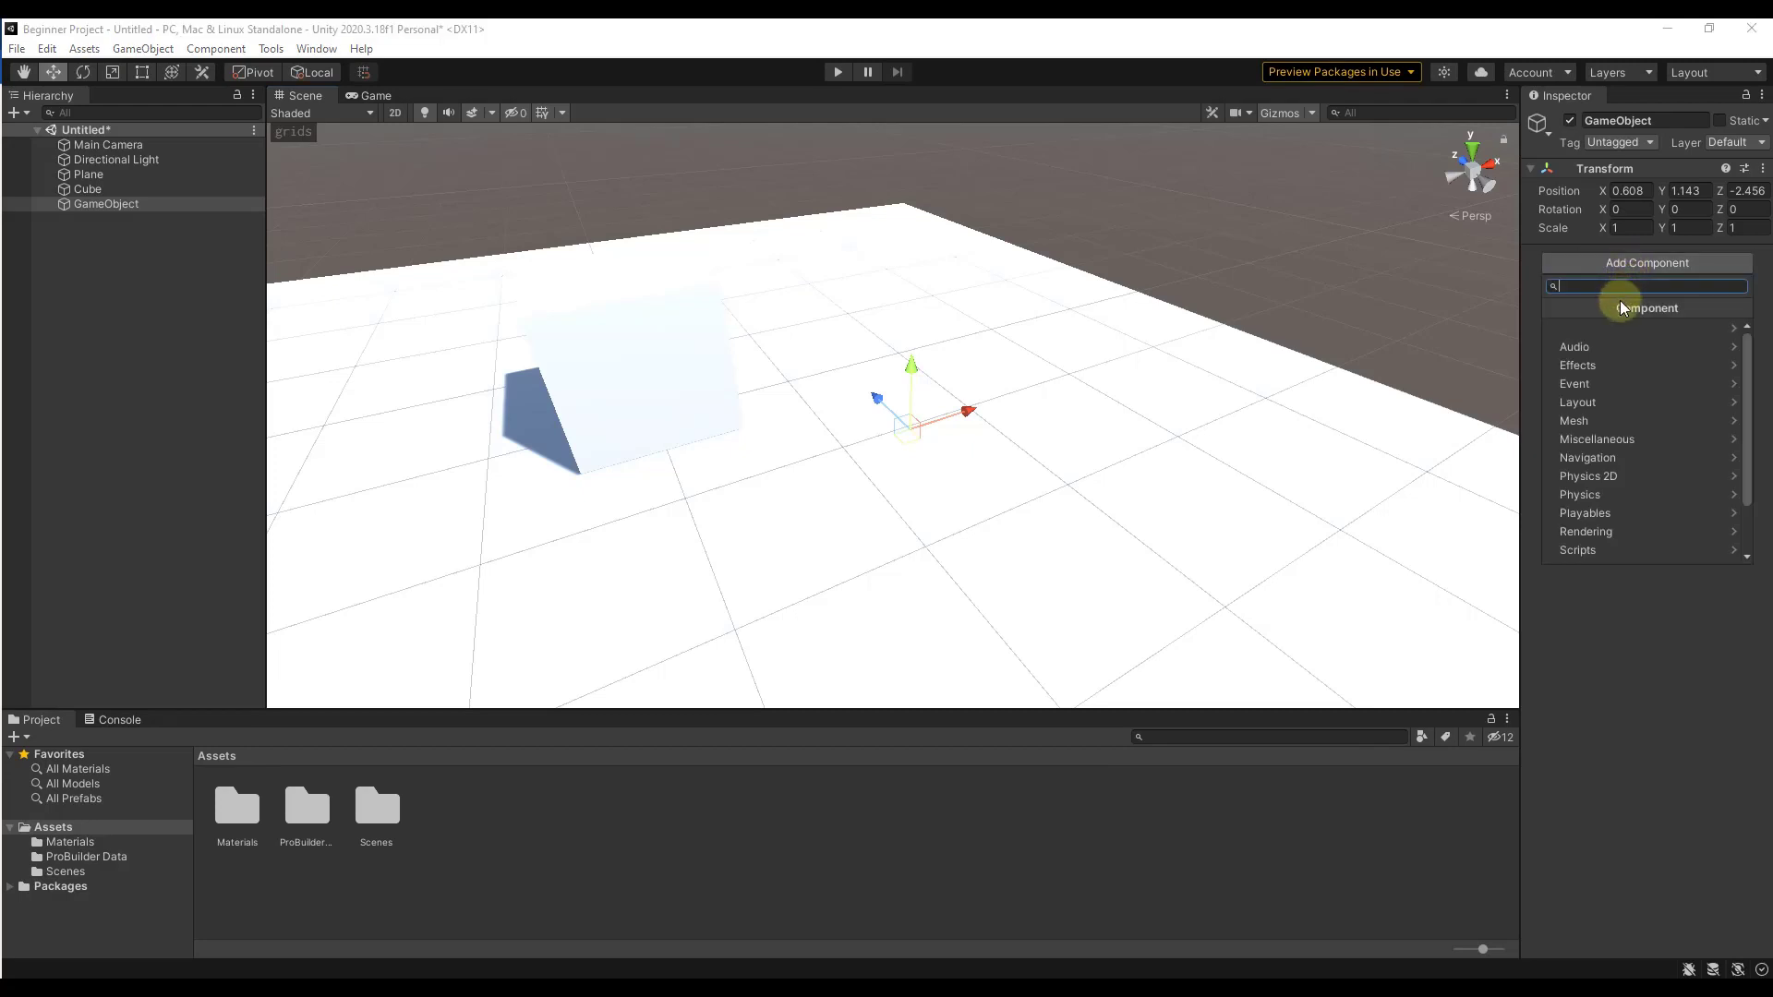
{"action": "left_click", "coordinate": [1604, 420]}
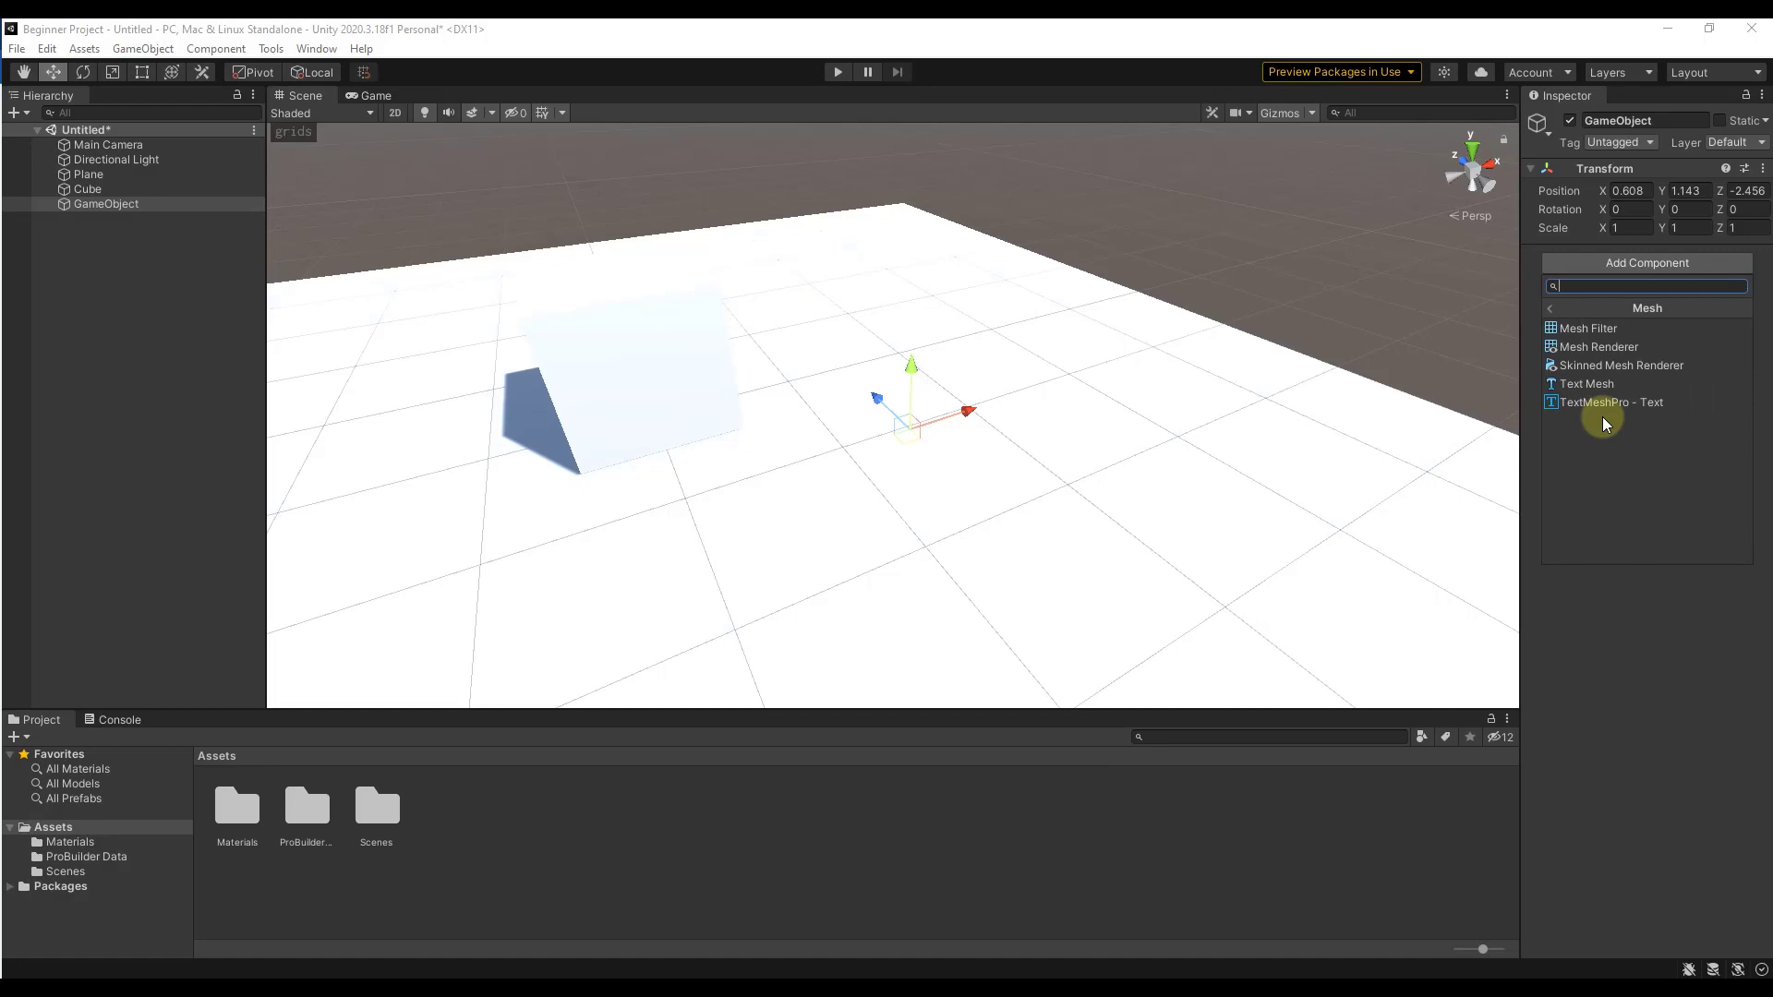
{"action": "left_click", "coordinate": [1593, 329]}
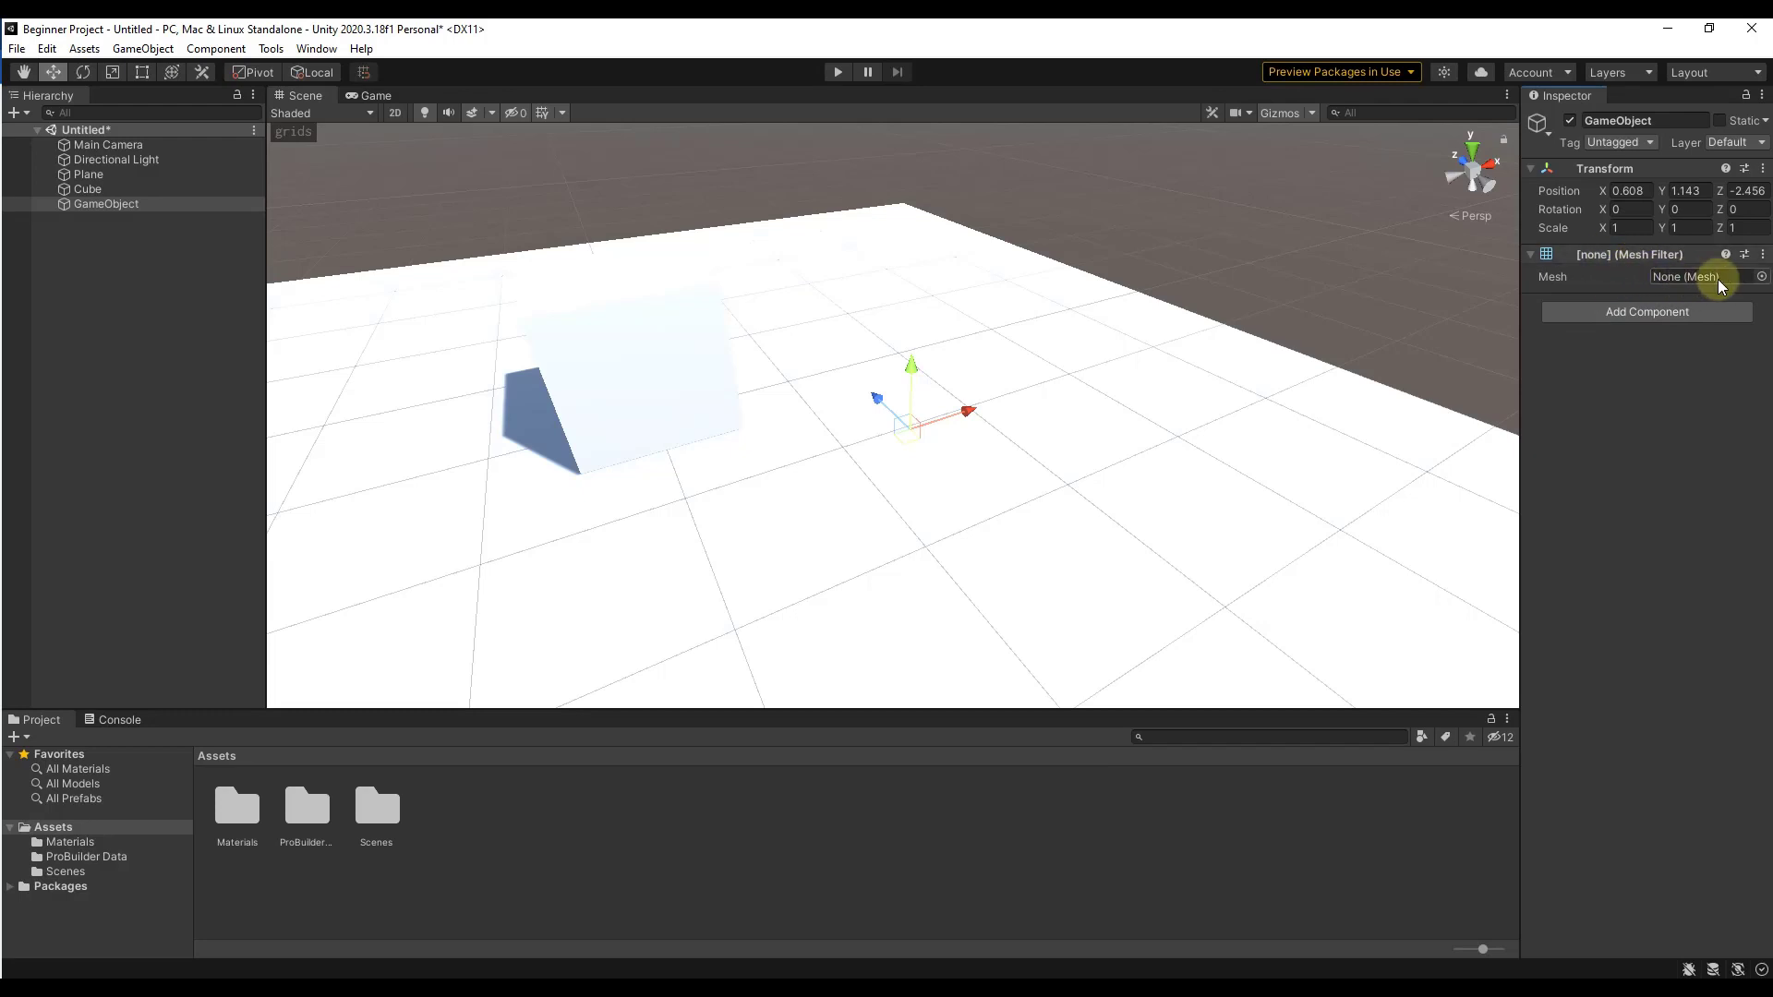
Step: Assign the Sphere mesh to the empty game object's Mesh Filter
{"action": "left_click", "coordinate": [1761, 276]}
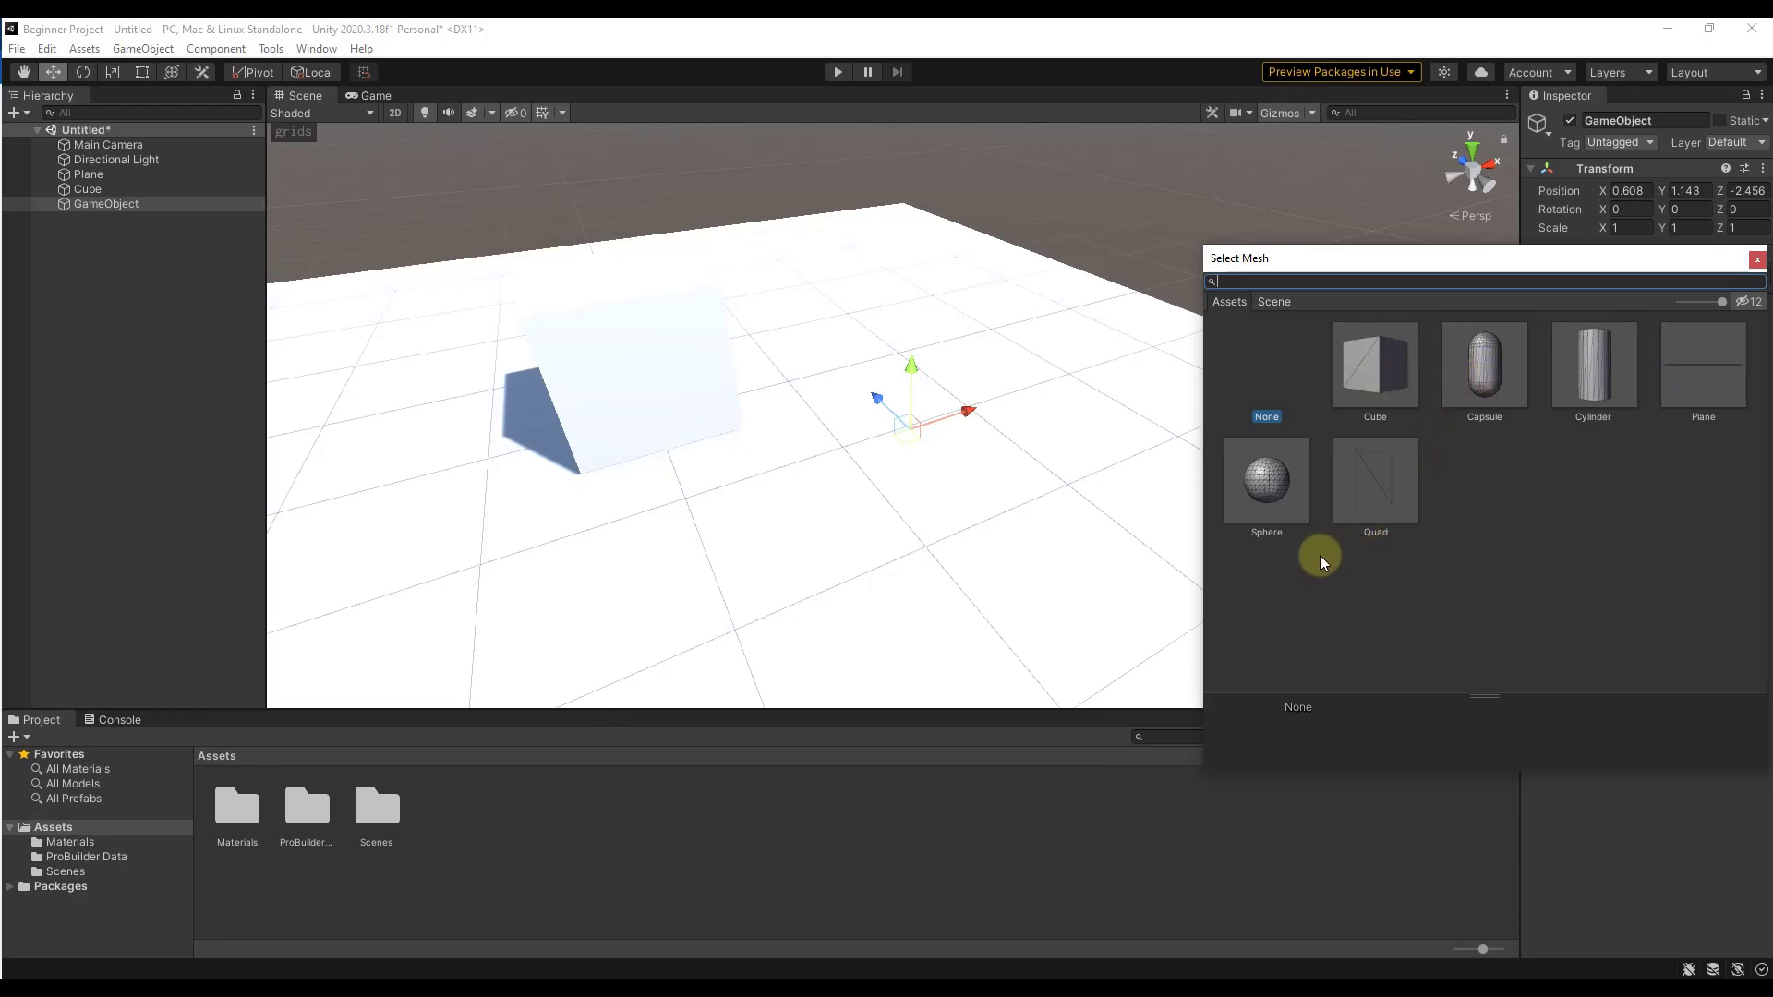
{"action": "left_click", "coordinate": [1272, 490]}
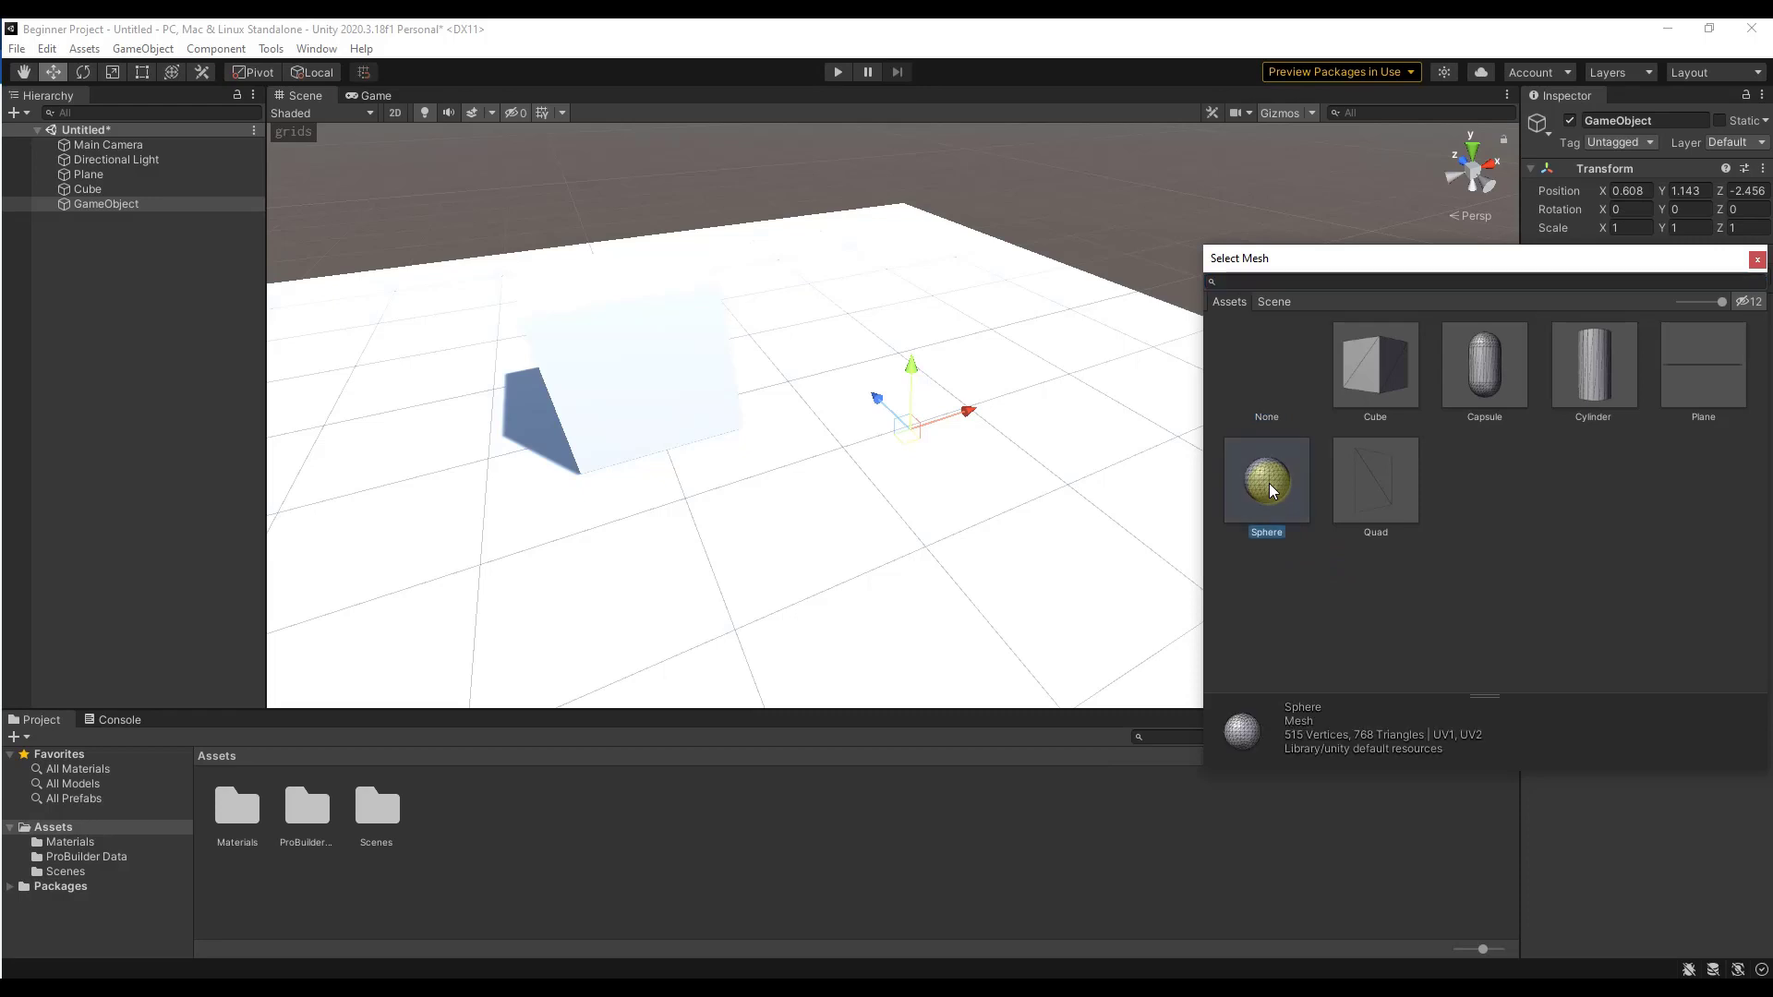
{"action": "double_click", "coordinate": [1268, 484]}
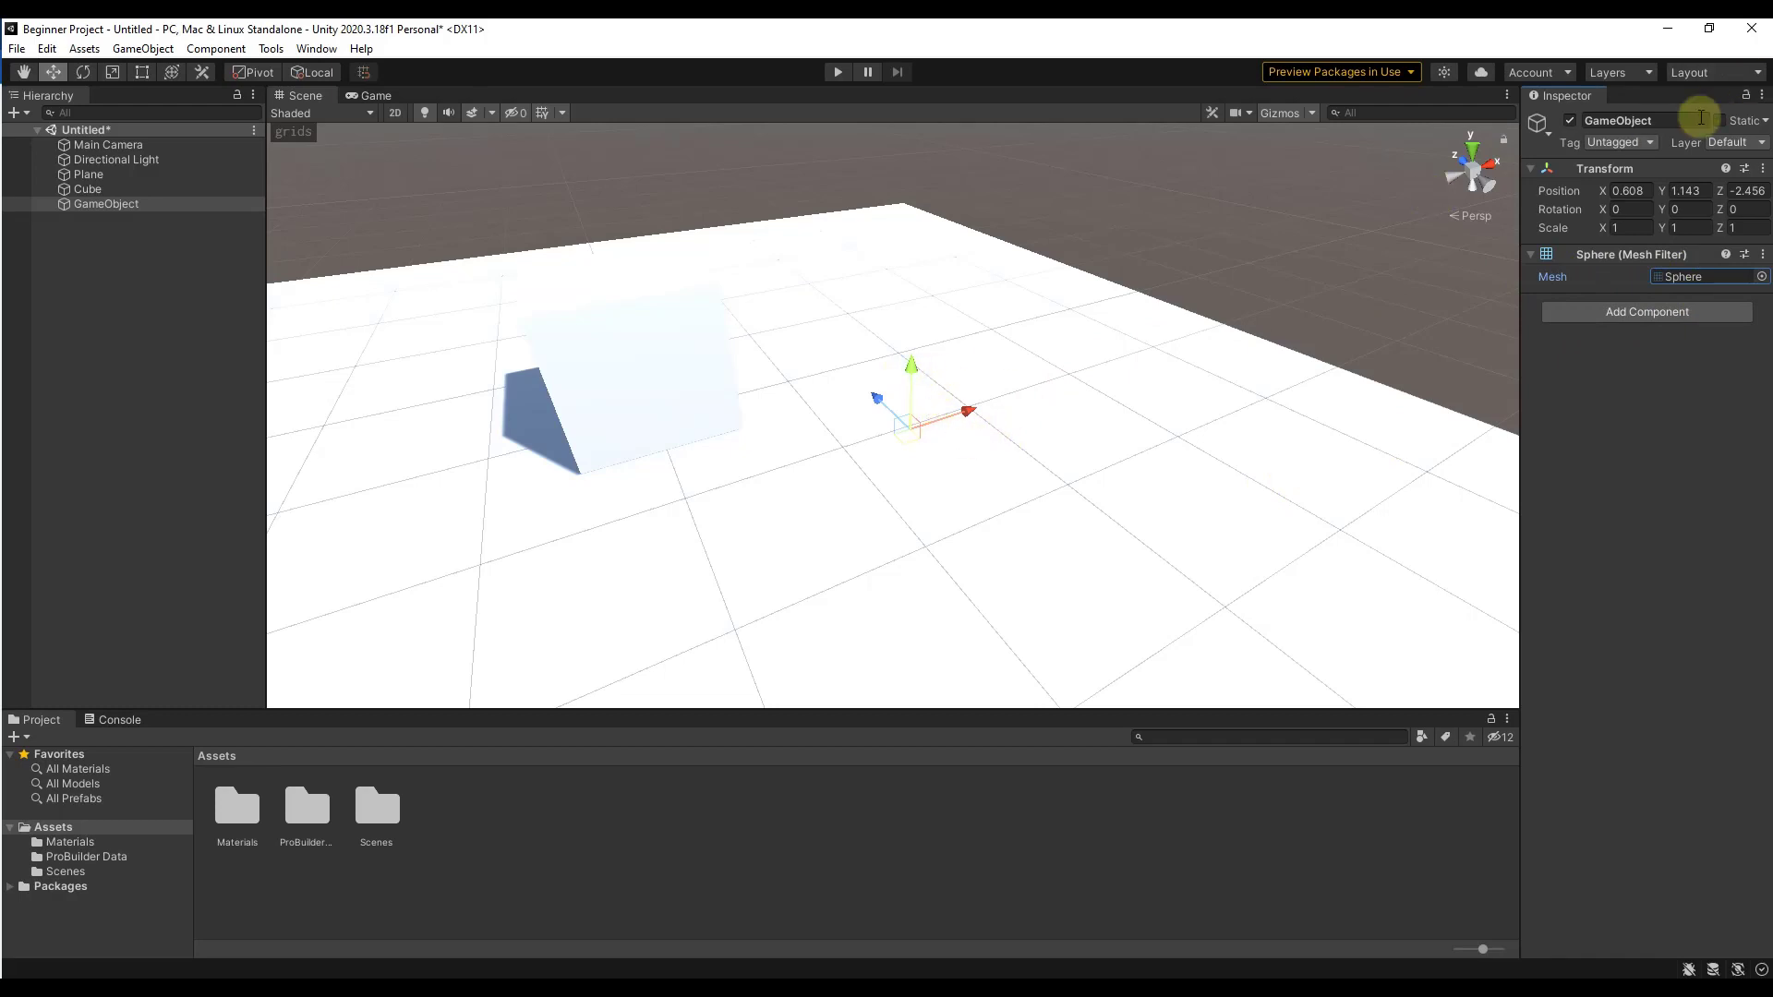
Step: Rename the game object as Sphere
{"action": "left_click", "coordinate": [1672, 118]}
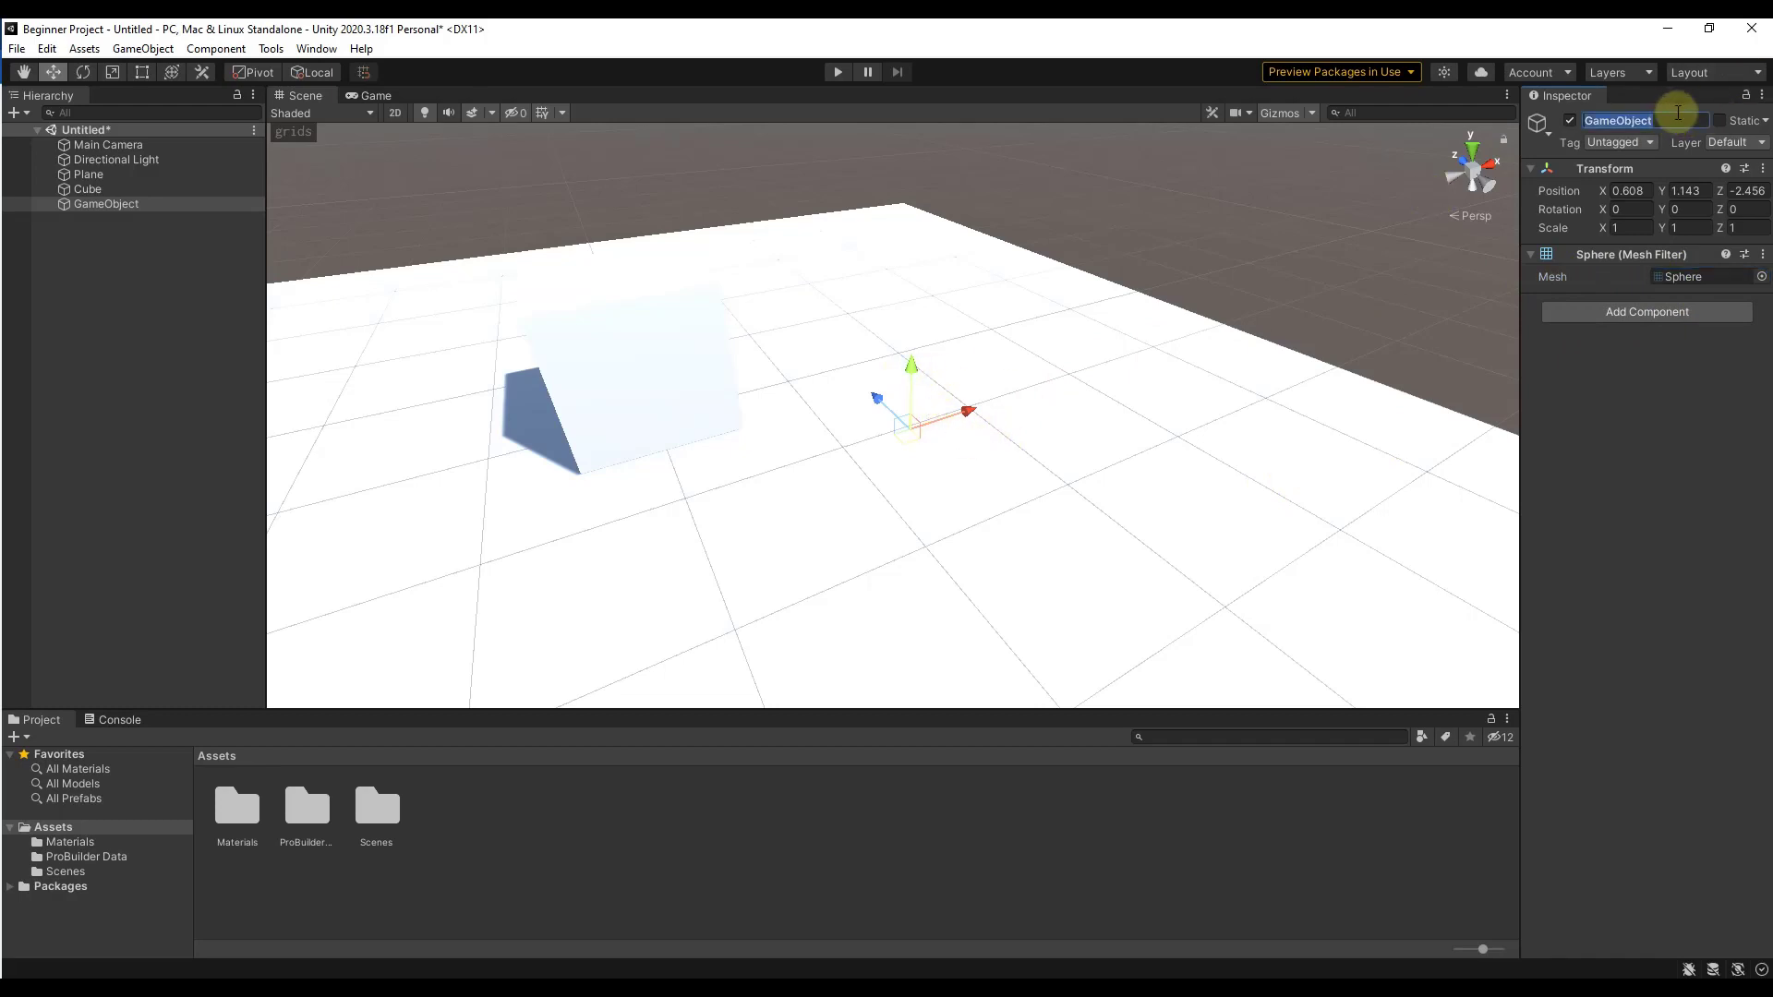
{"action": "type", "text": "Sphere"}
{"action": "key", "text": "Return"}
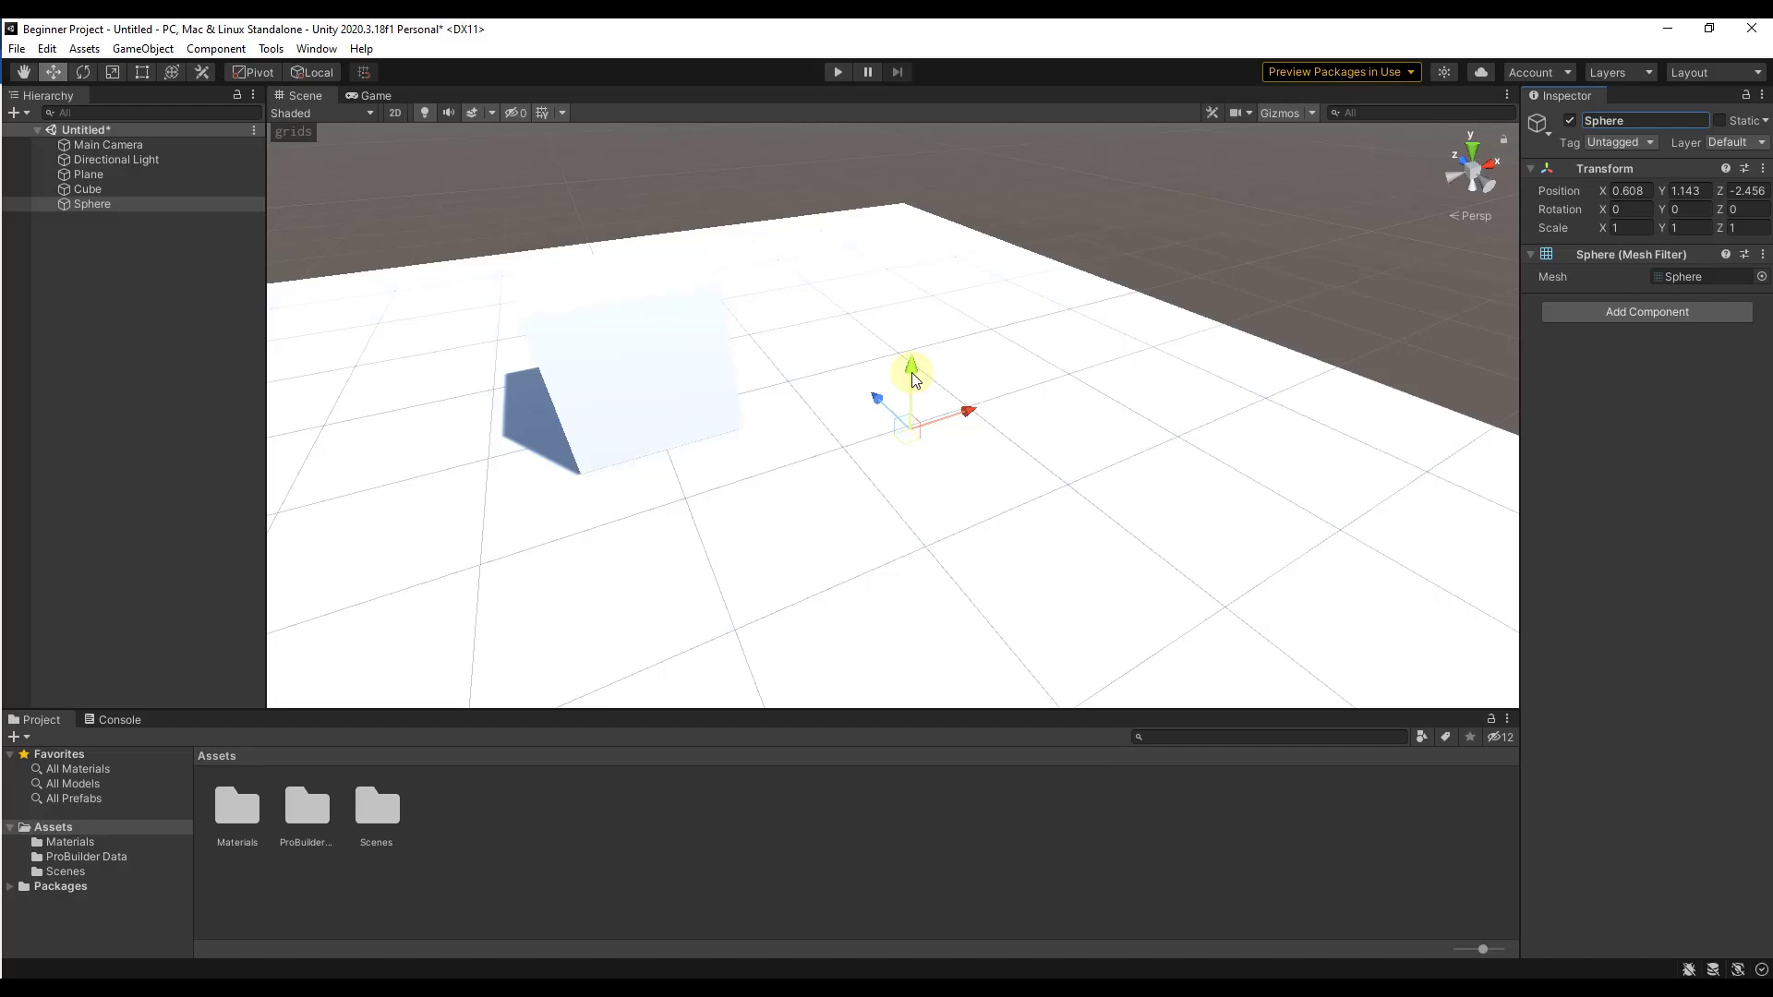
Step: Add a Mesh Renderer component to the Sphere object
{"action": "left_click", "coordinate": [1626, 316]}
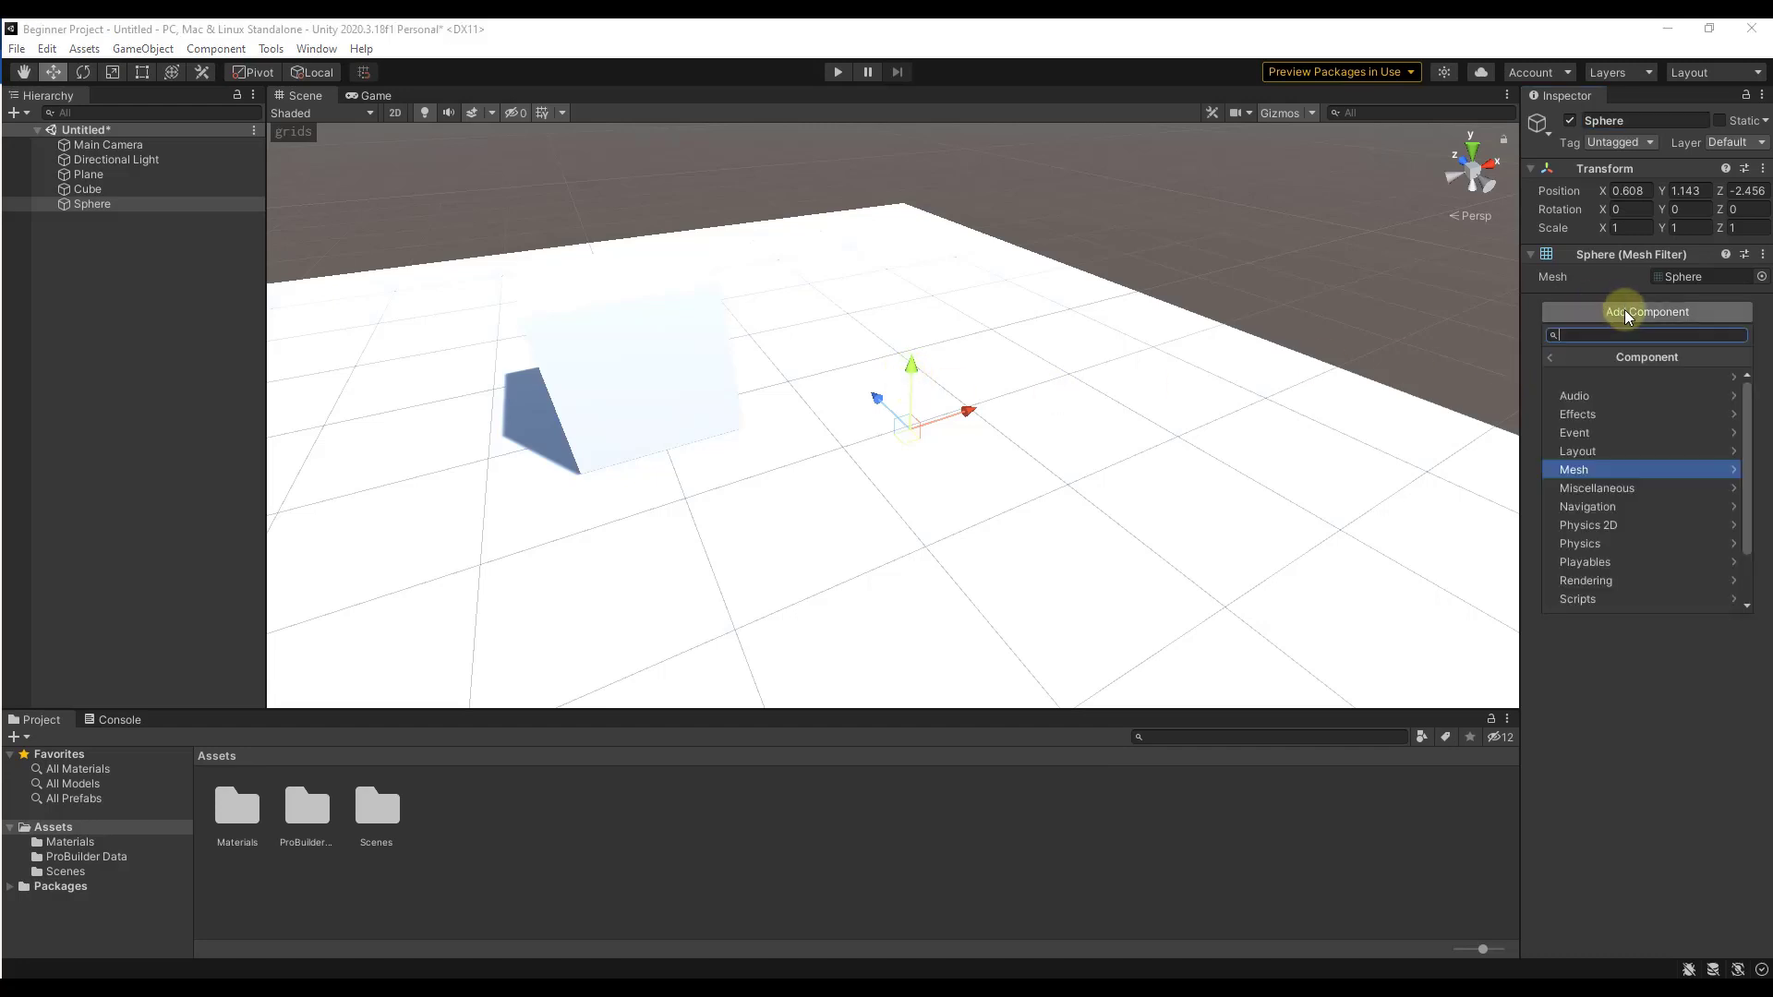
{"action": "left_click", "coordinate": [1588, 469]}
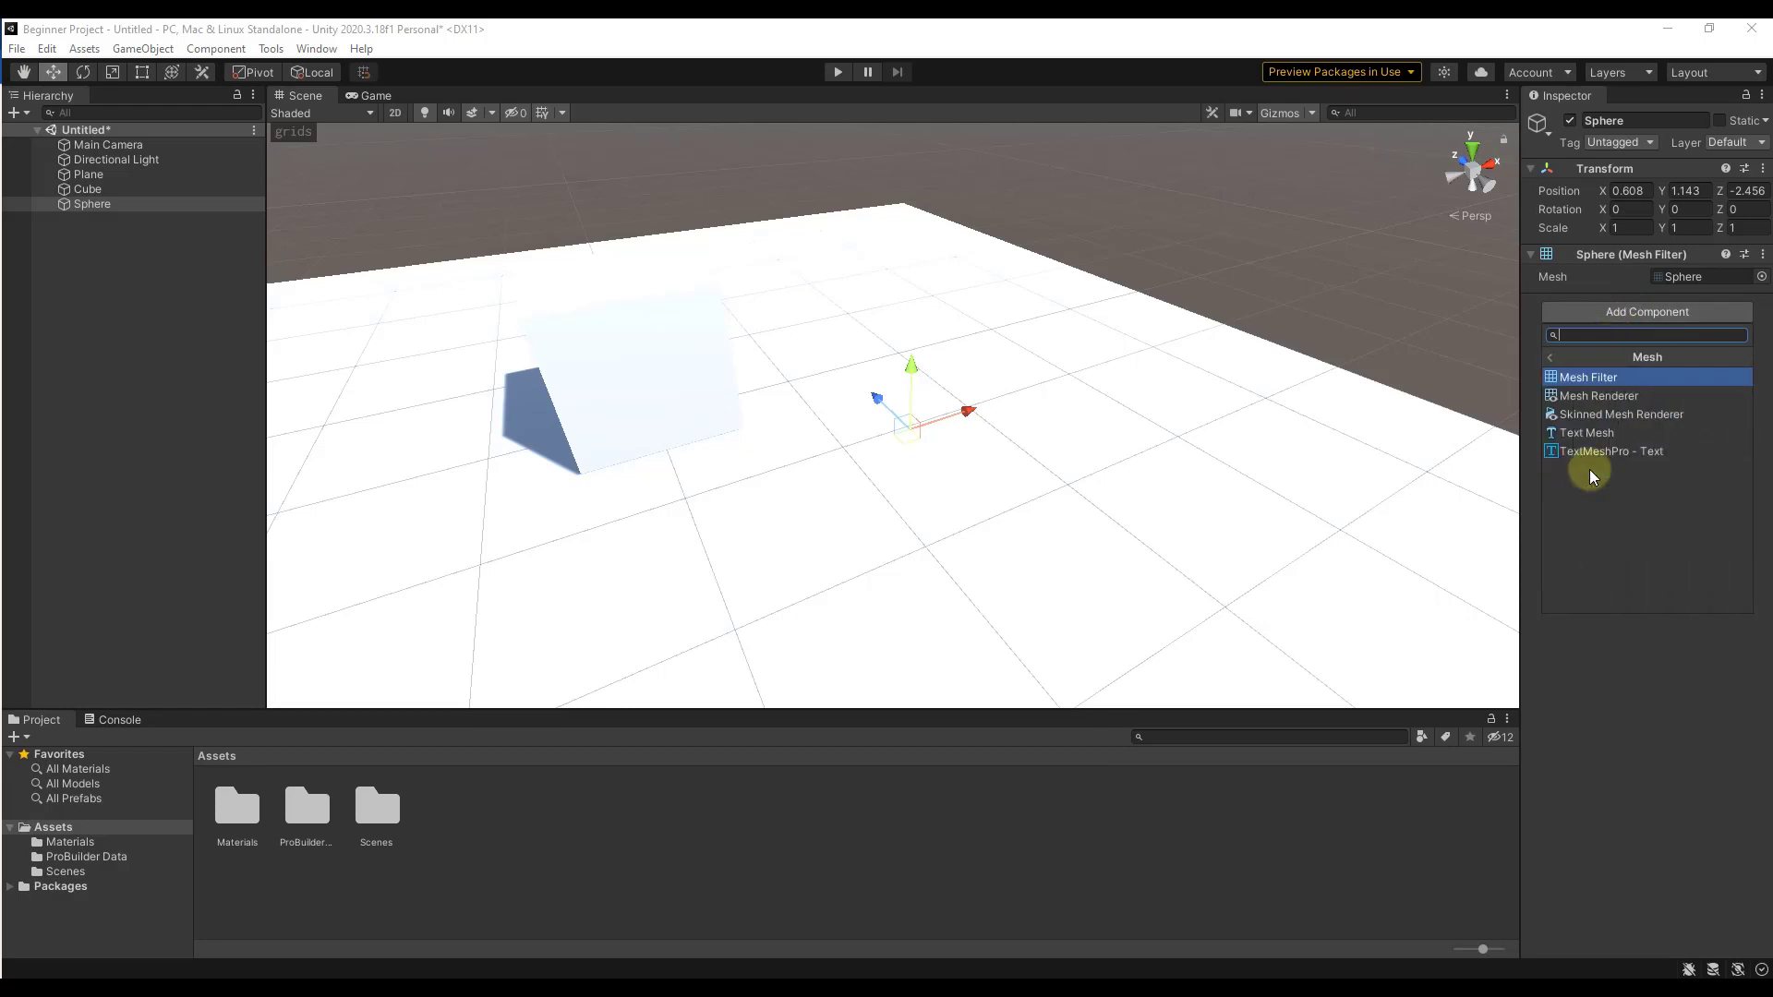
{"action": "left_click", "coordinate": [1598, 394]}
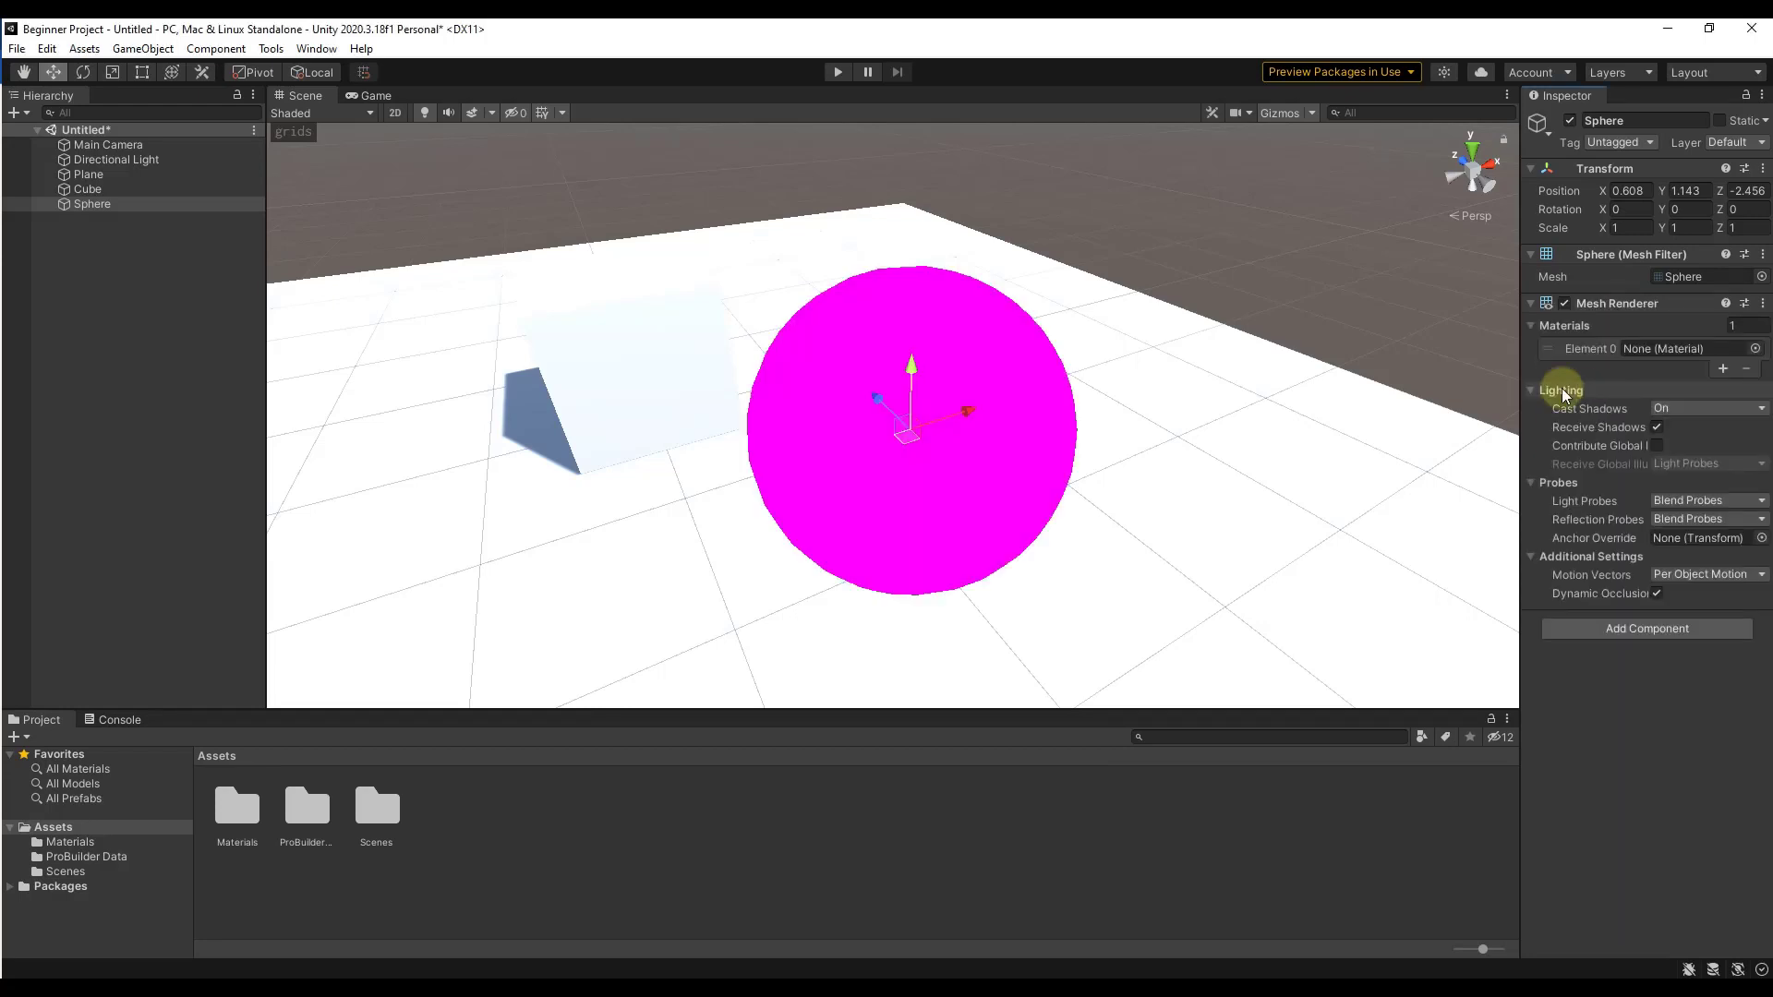
Step: Lower the sphere toward the plane to about Y 0.56
{"action": "mouse_move", "coordinate": [1215, 416]}
{"action": "right_mouse_down"}
{"action": "mouse_move", "coordinate": [1088, 406]}
{"action": "mouse_move", "coordinate": [1215, 415]}
{"action": "mouse_move", "coordinate": [1399, 377]}
{"action": "mouse_move", "coordinate": [1198, 398]}
{"action": "mouse_move", "coordinate": [1234, 408]}
{"action": "mouse_move", "coordinate": [1159, 400]}
{"action": "mouse_move", "coordinate": [1199, 411]}
{"action": "right_mouse_up"}
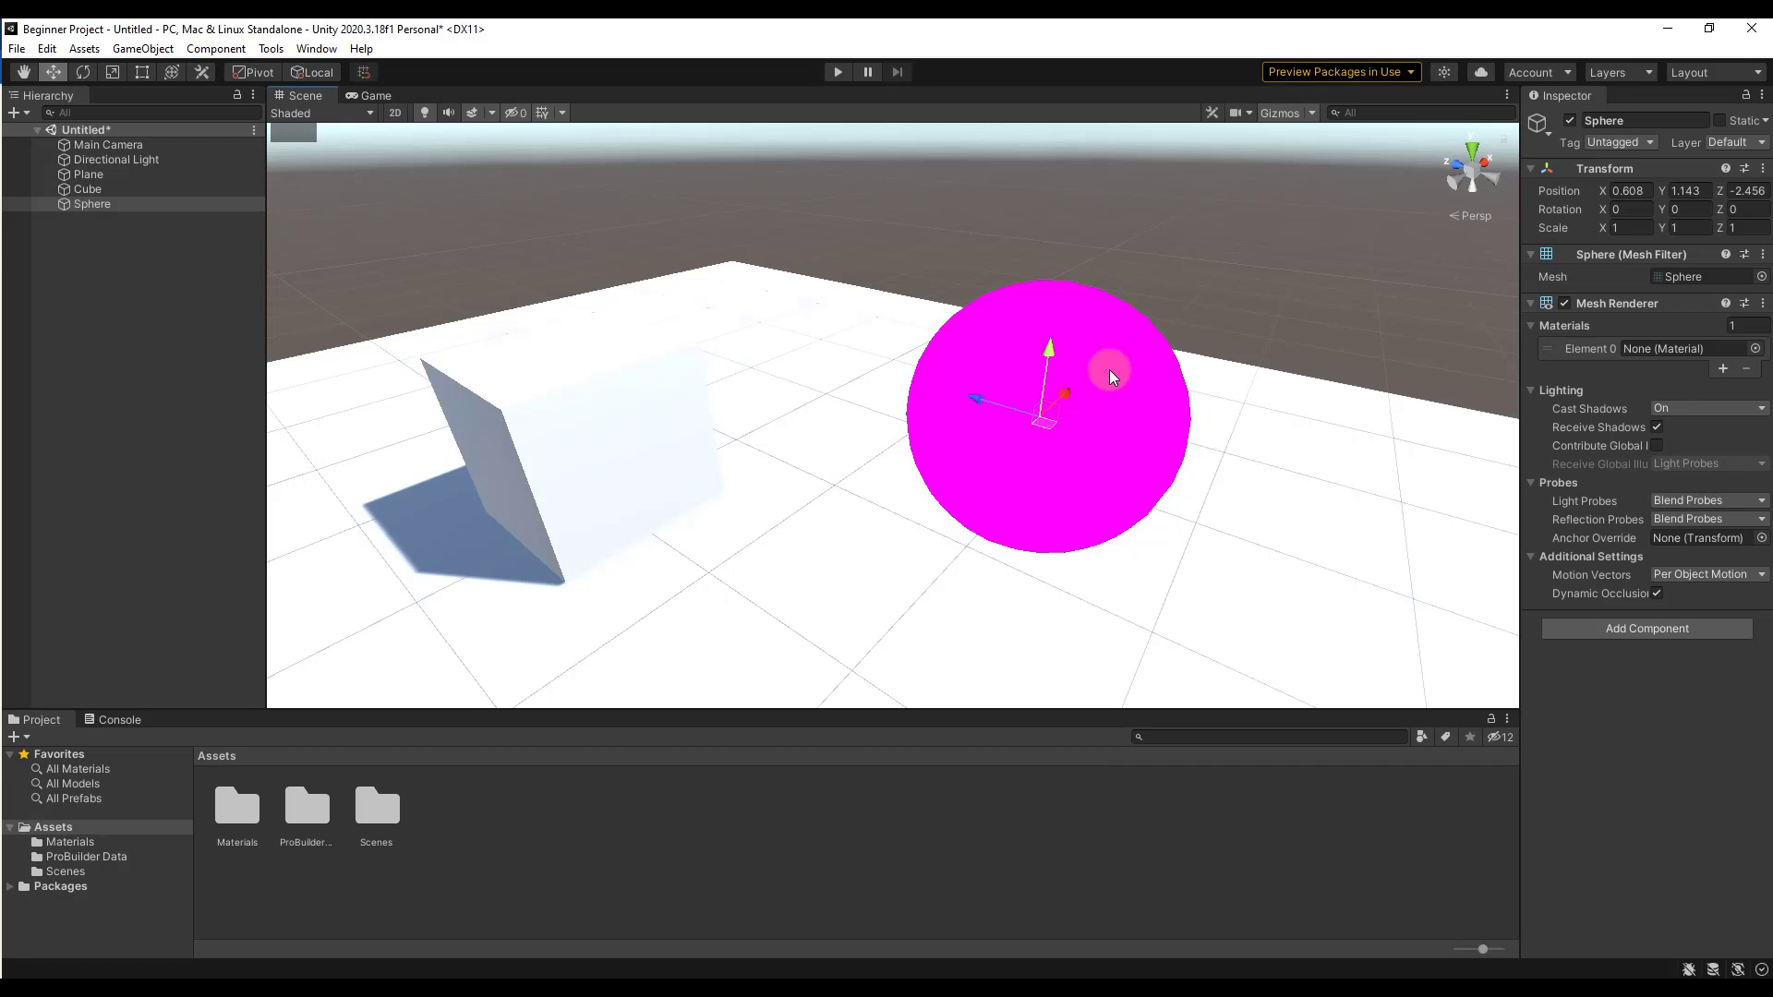
{"action": "right_click_drag", "start_coordinate": [1089, 357], "coordinate": [1028, 354]}
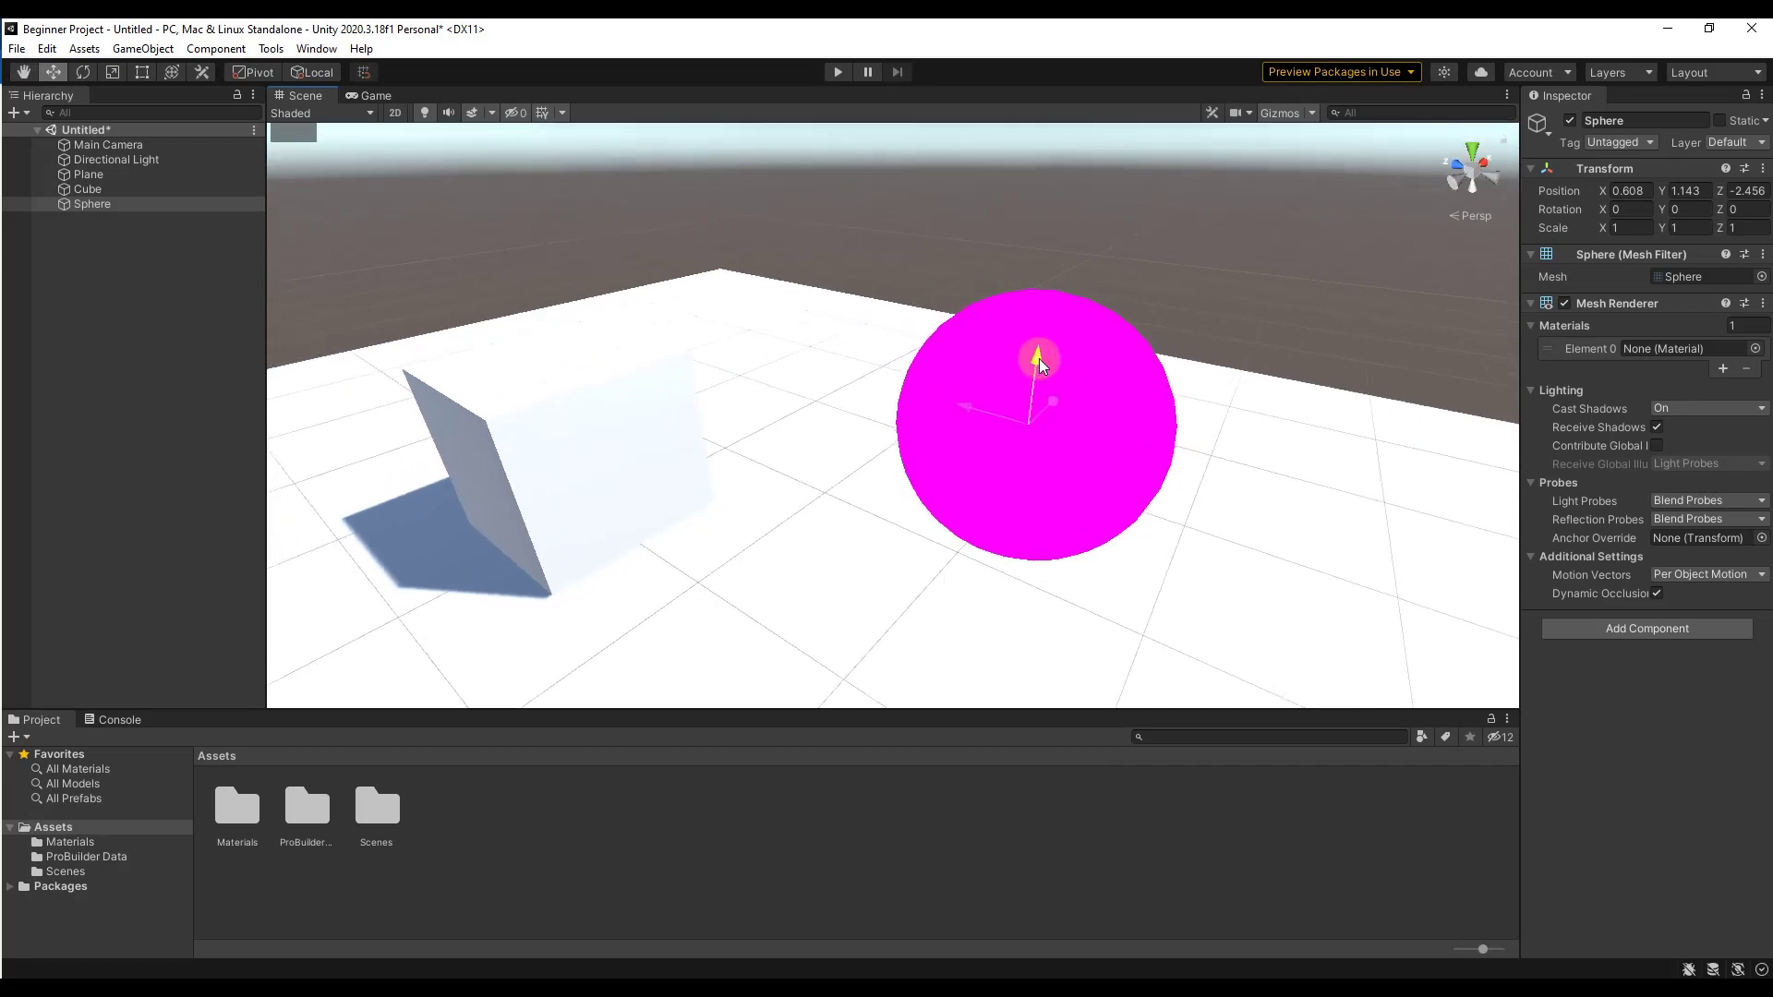
{"action": "left_click_drag", "start_coordinate": [1038, 358], "coordinate": [1050, 480]}
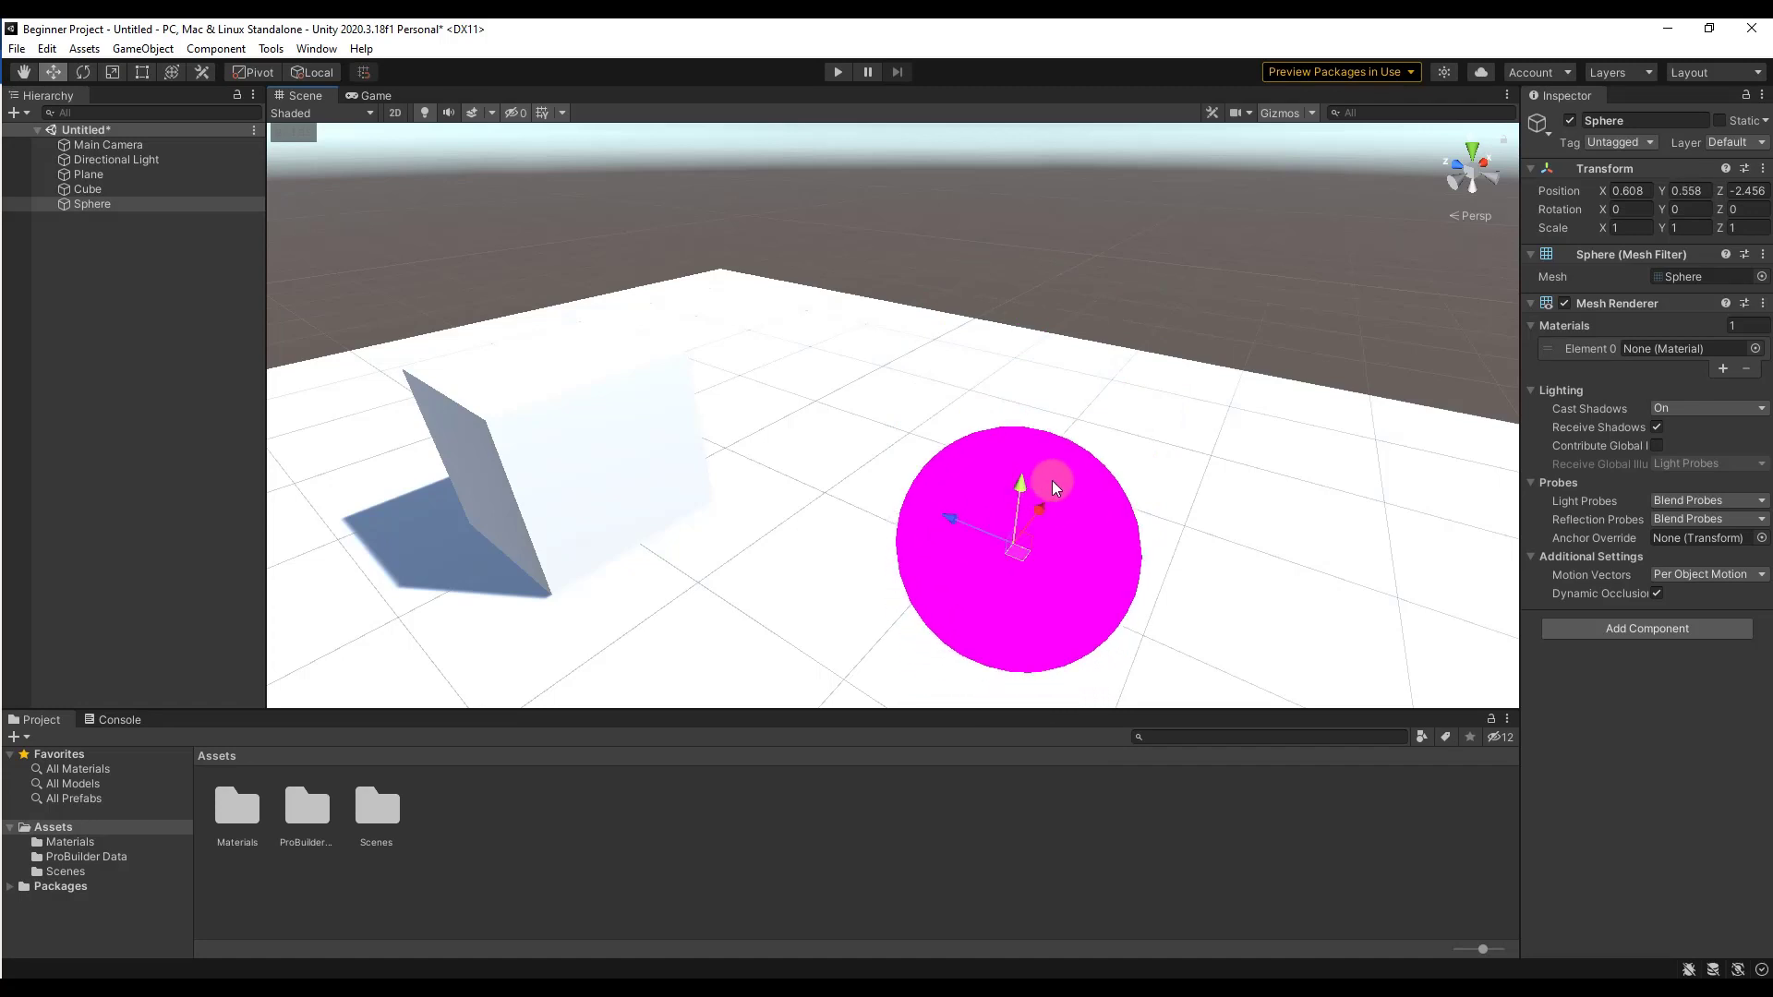
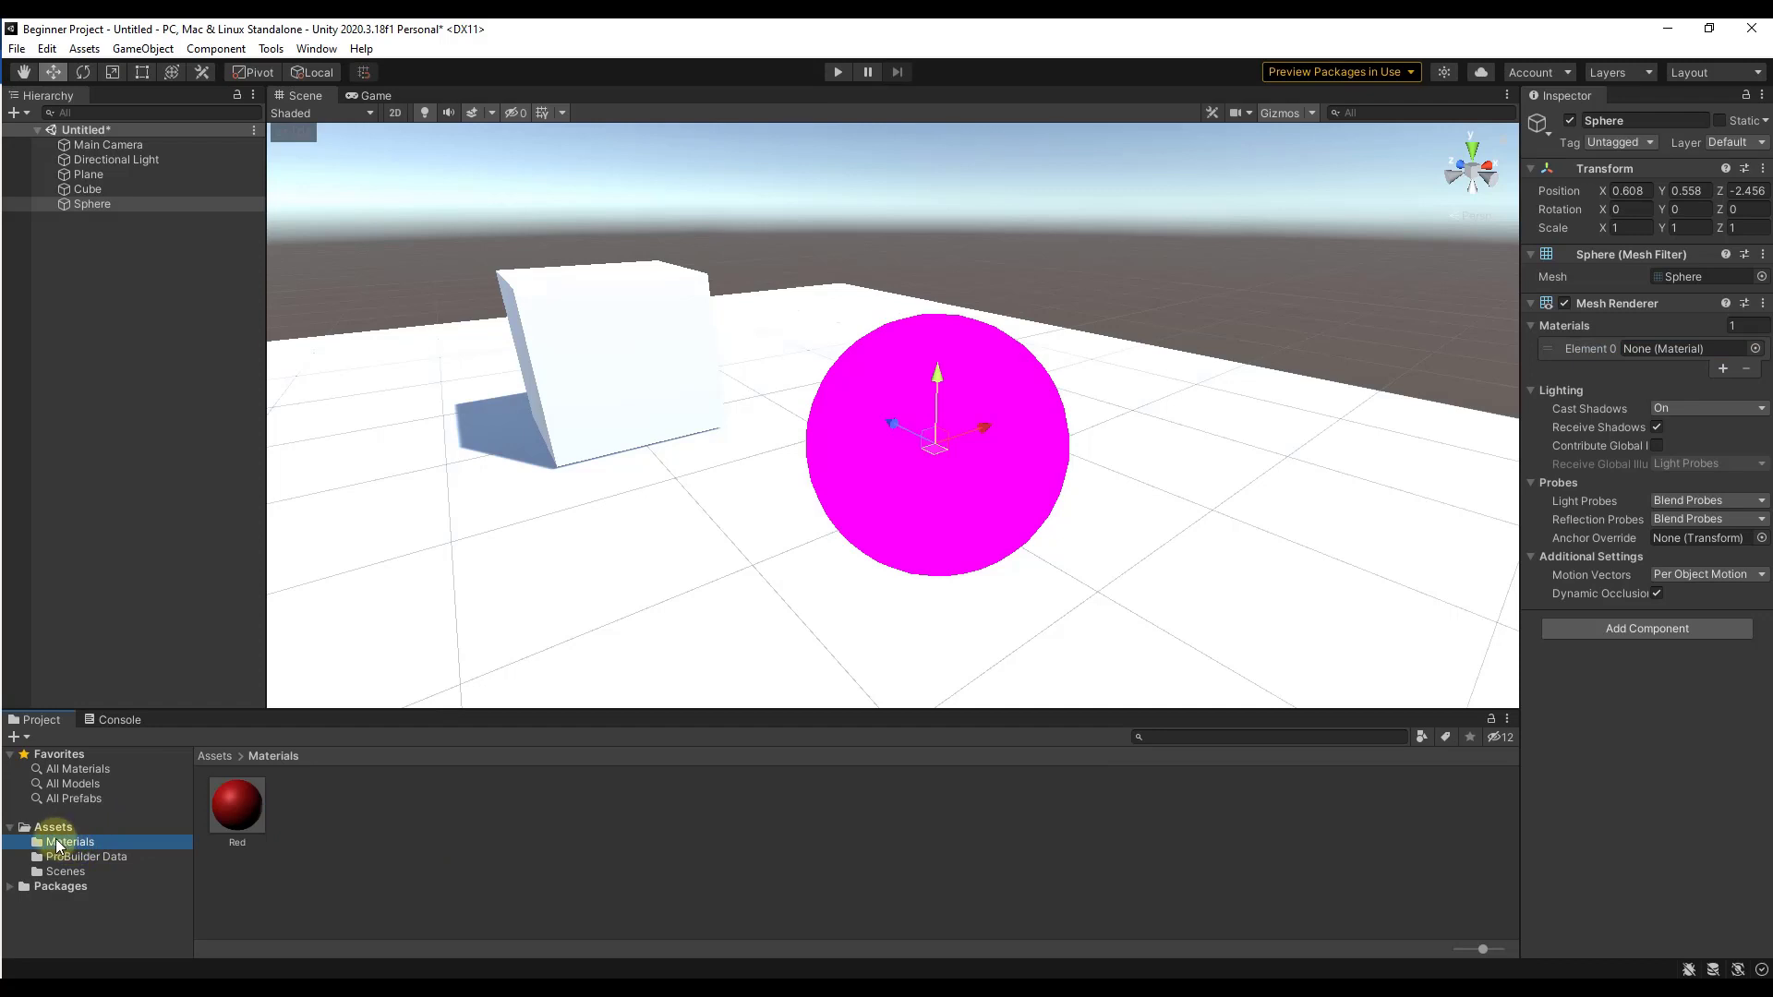
Step: Create a material named Blue in the Materials folder and apply it to the sphere
{"action": "right_click", "coordinate": [379, 809]}
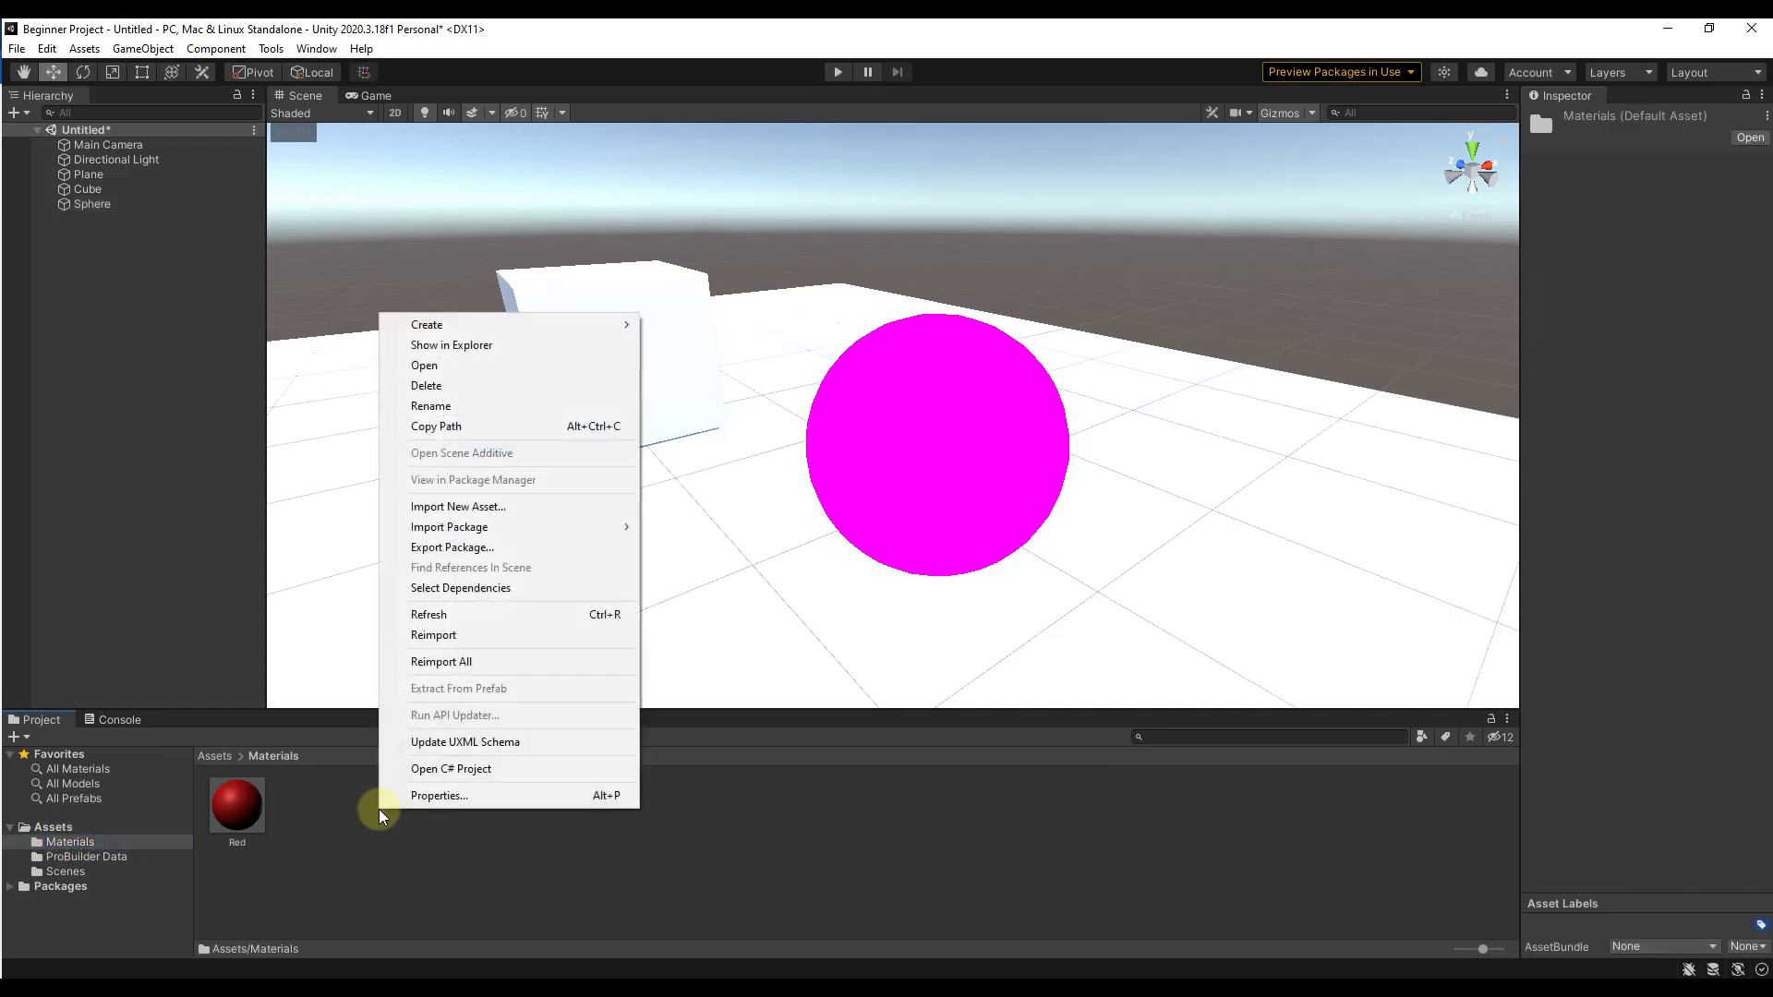
{"action": "mouse_move", "coordinate": [491, 324]}
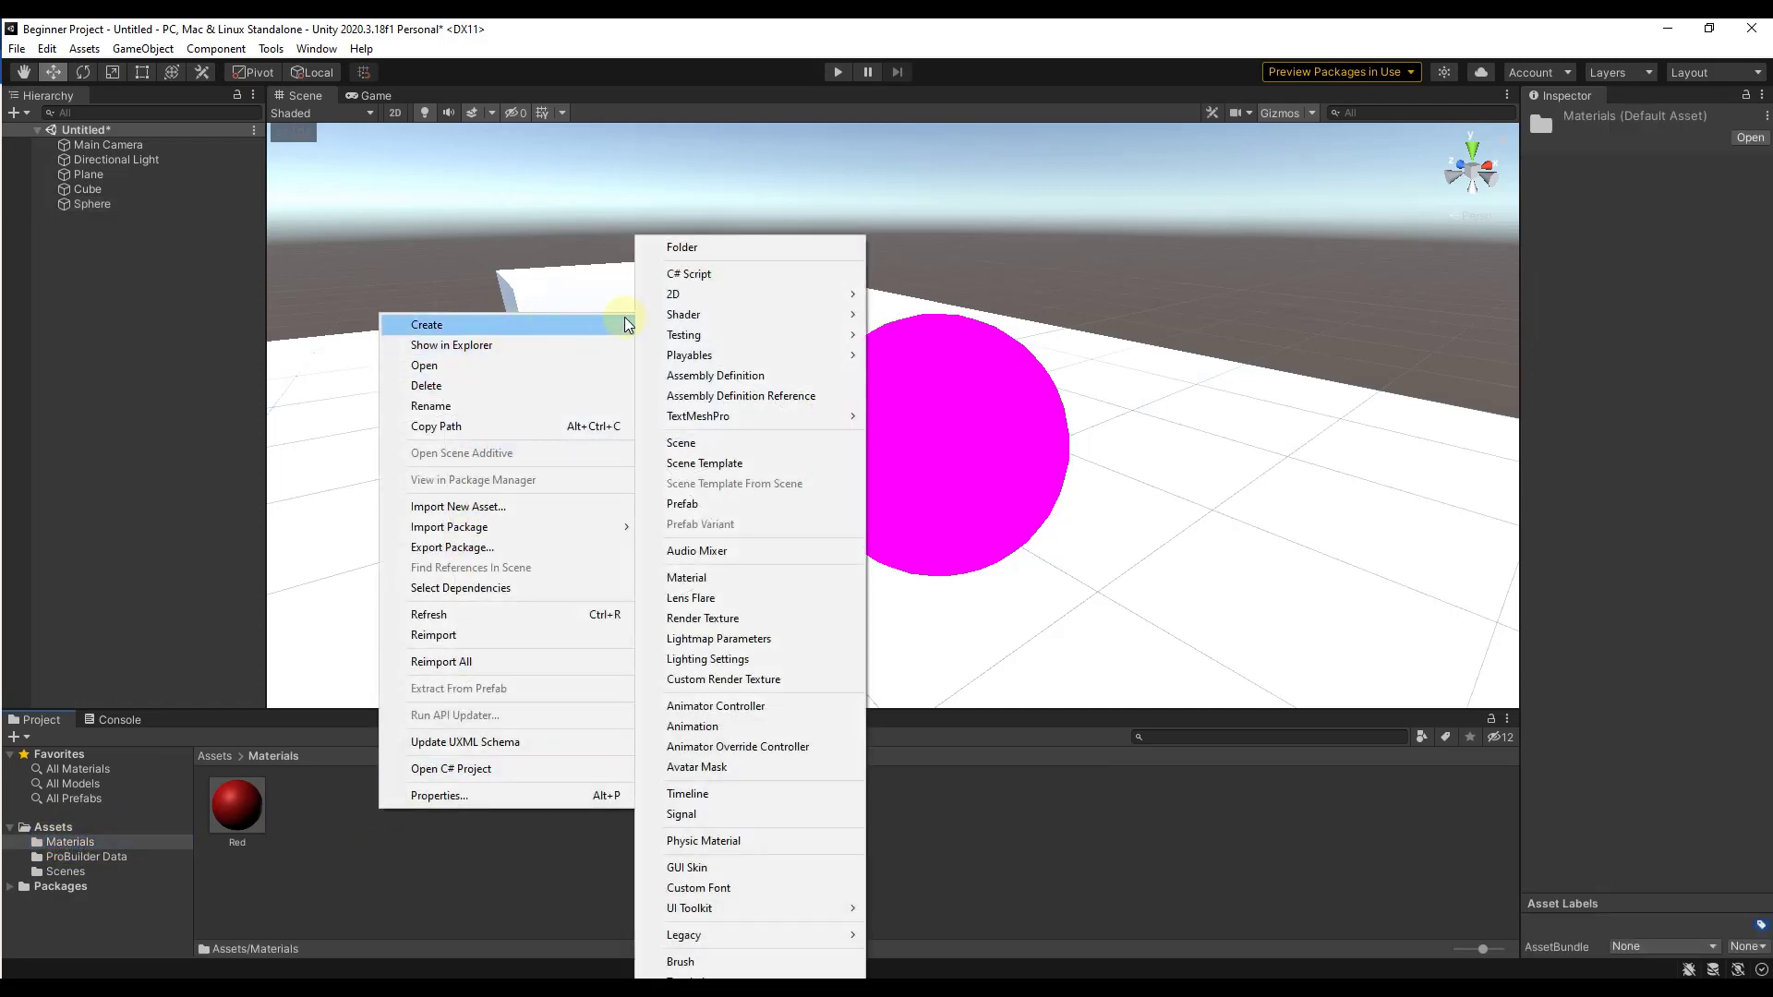
{"action": "left_click", "coordinate": [717, 579]}
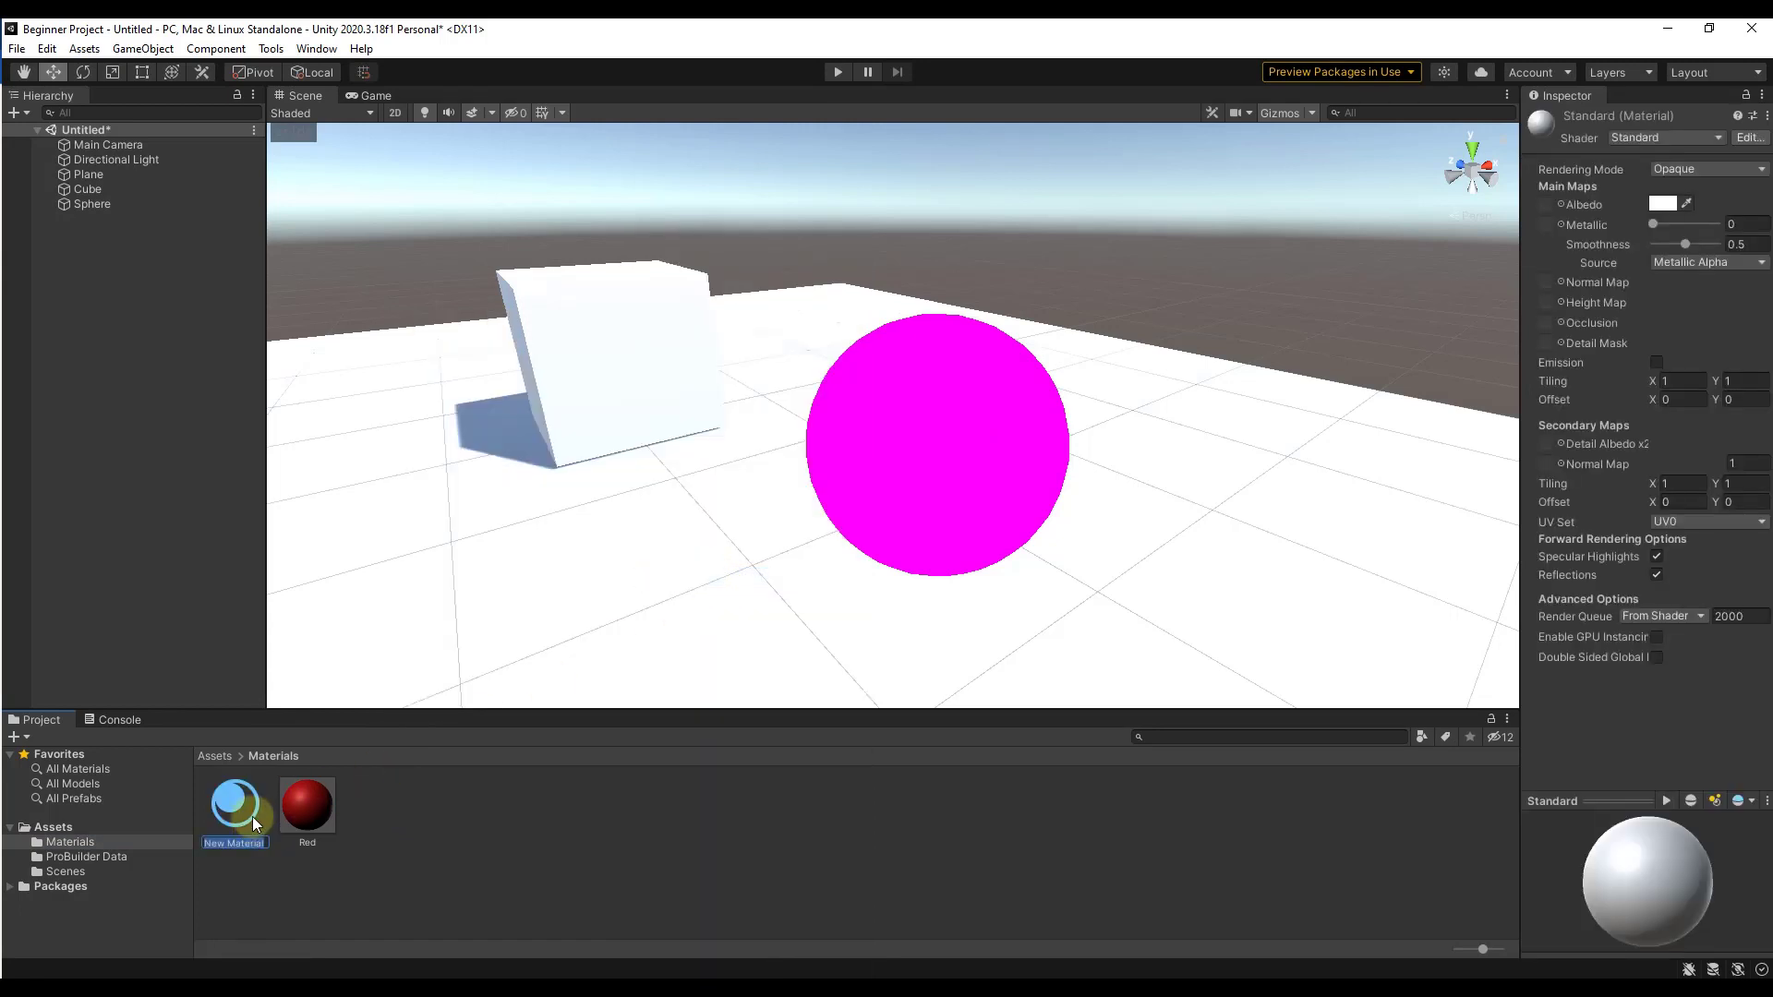
{"action": "key", "text": "Return"}
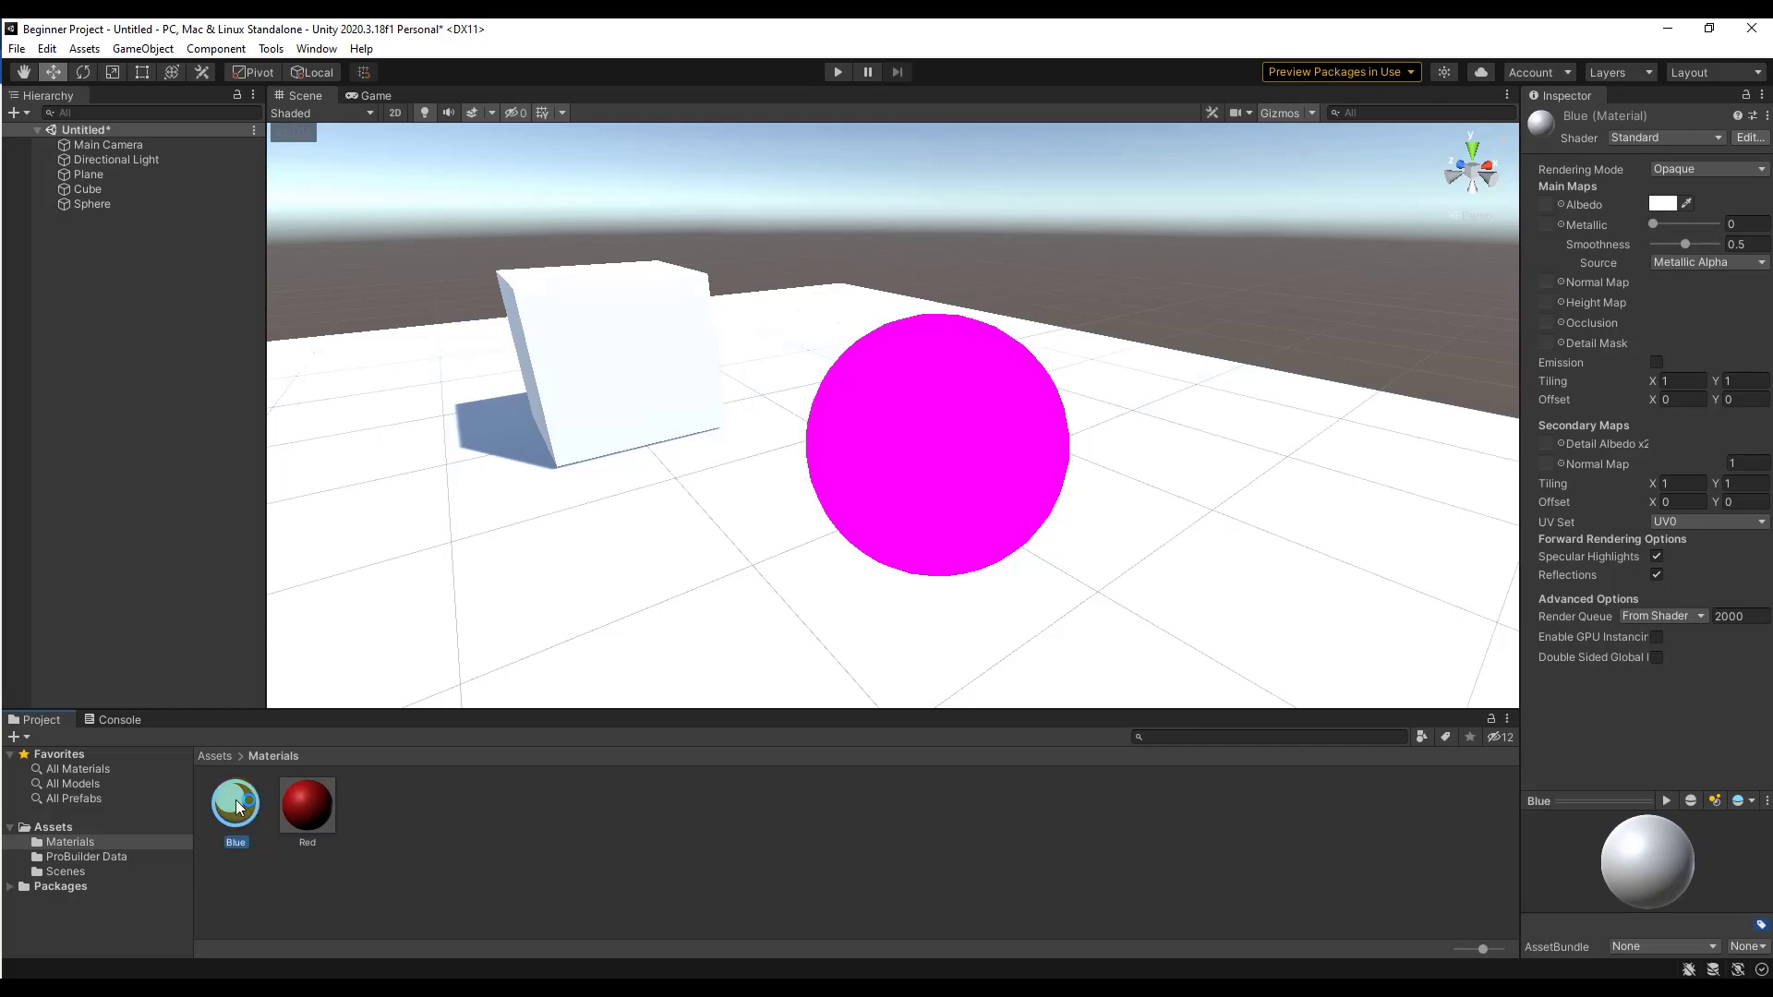
{"action": "left_click", "coordinate": [970, 426]}
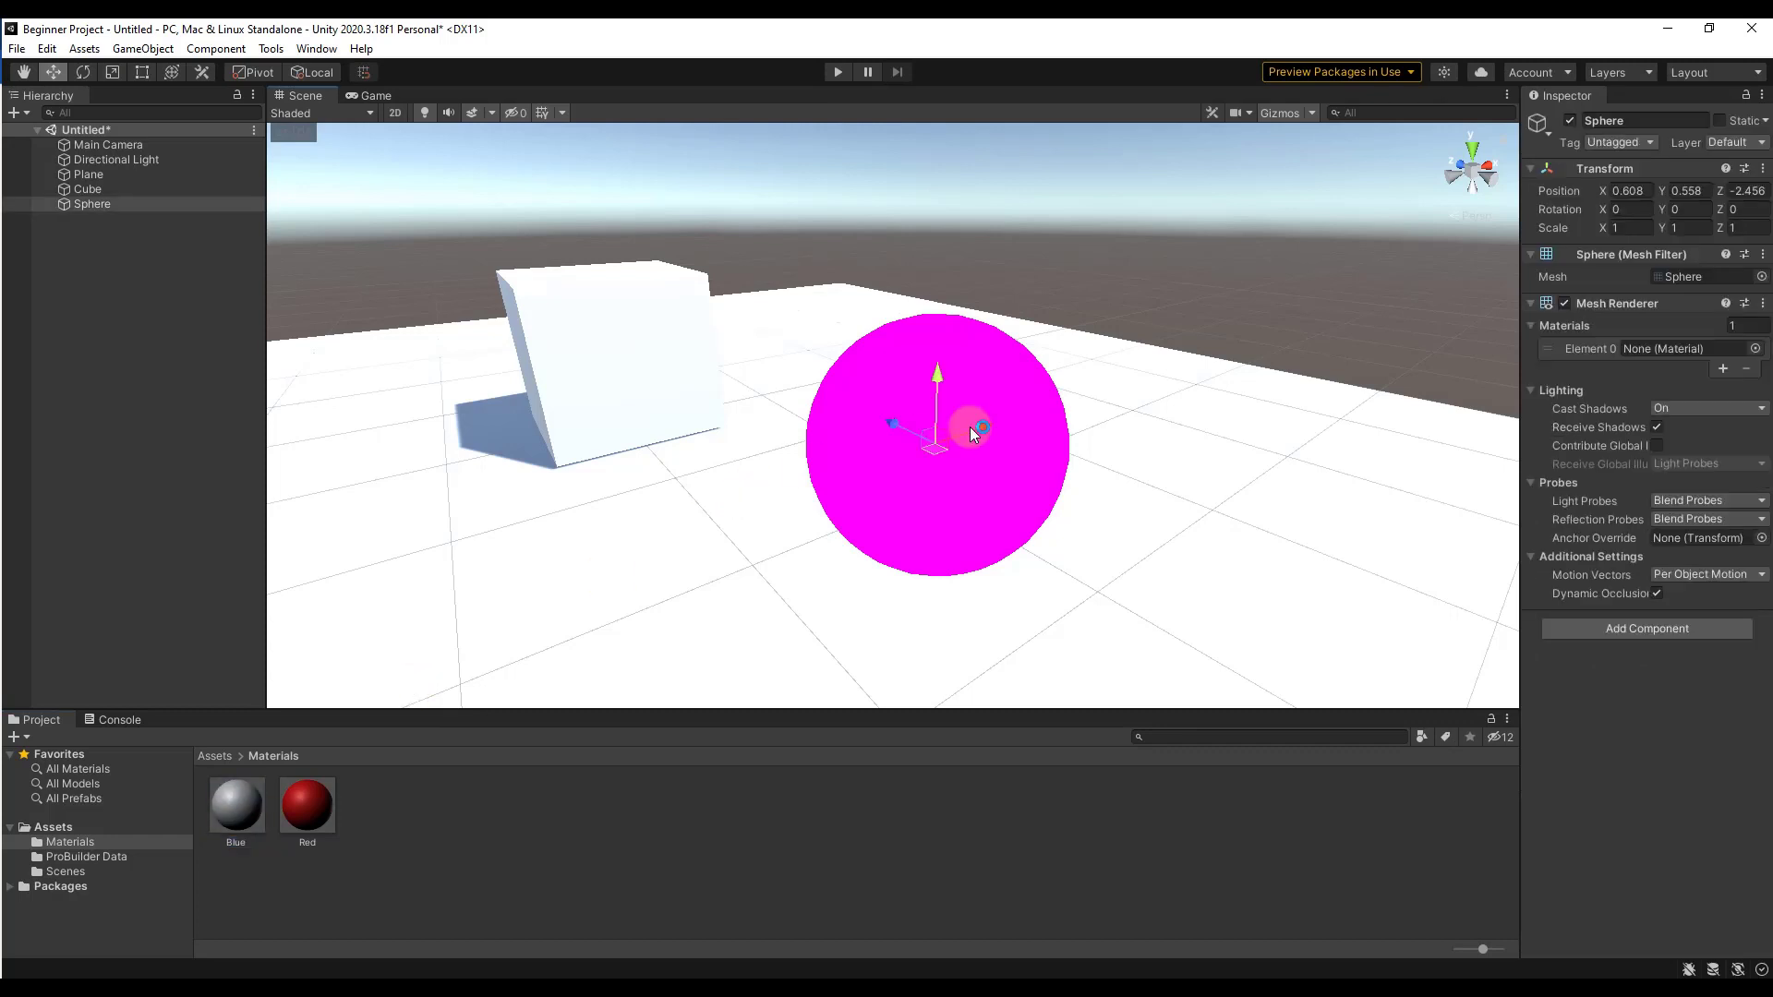
{"action": "left_click_drag", "start_coordinate": [236, 803], "coordinate": [904, 463]}
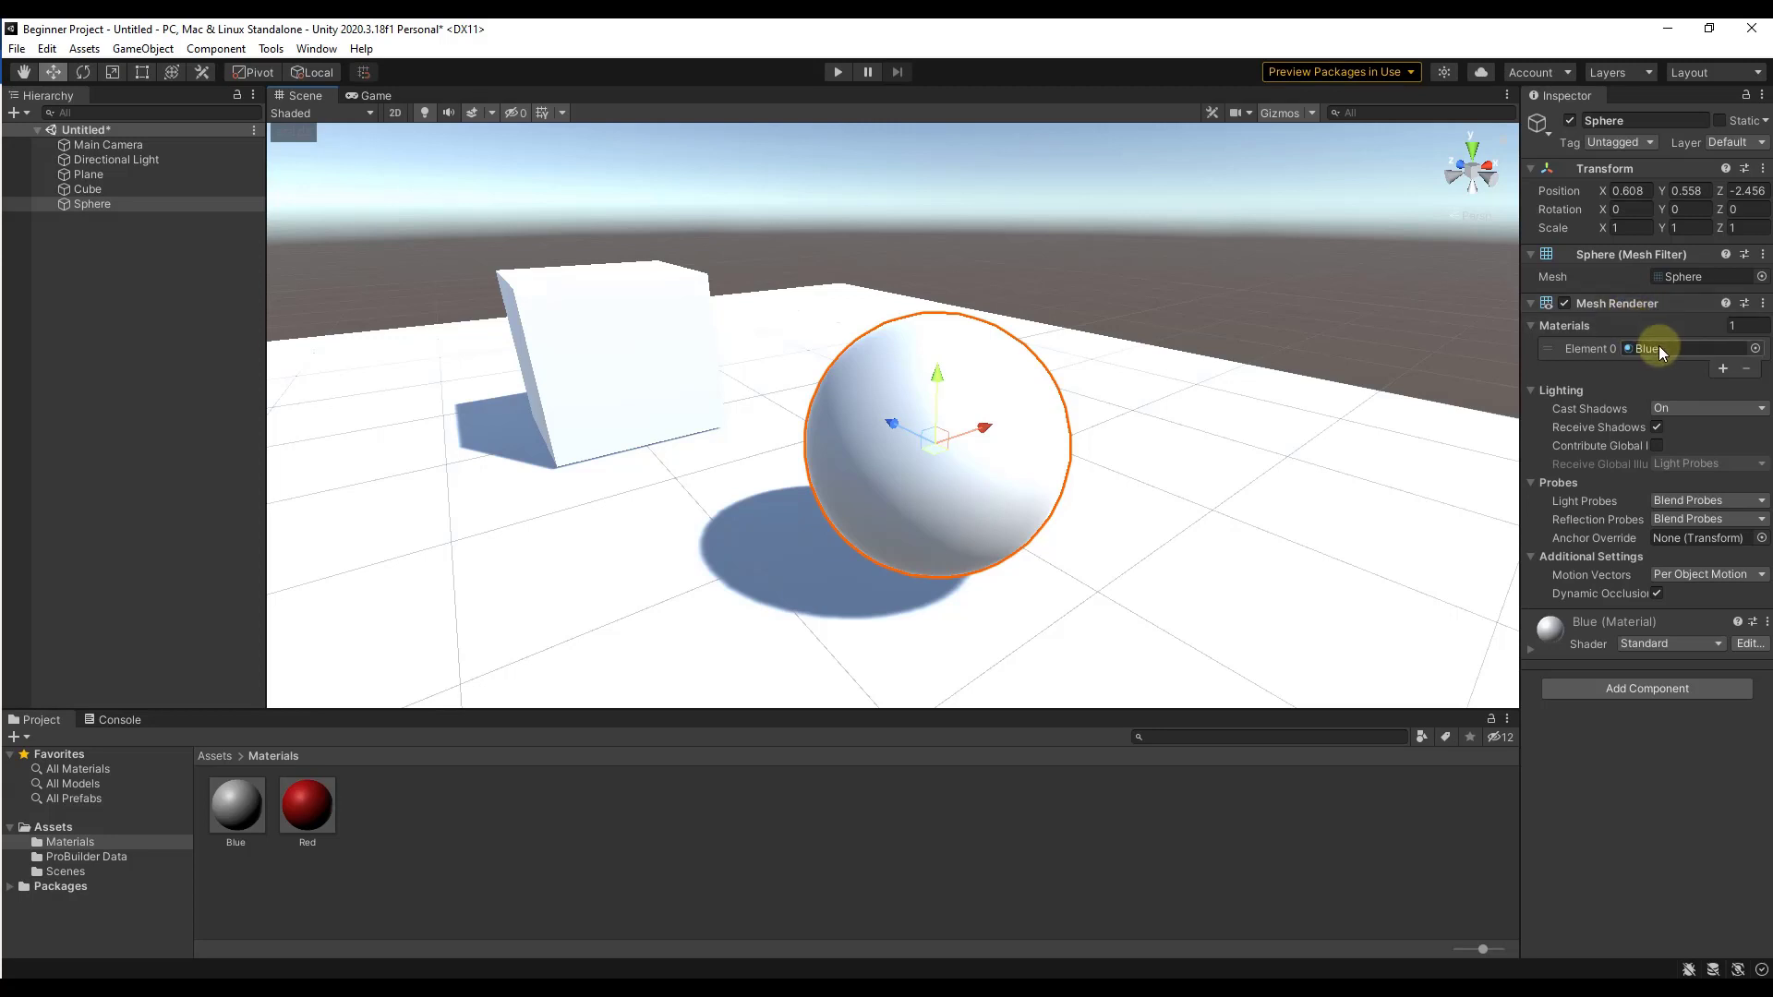
Step: Set the Blue material's albedo color to a bright blue, hexadecimal 006CFF
{"action": "left_click", "coordinate": [241, 805]}
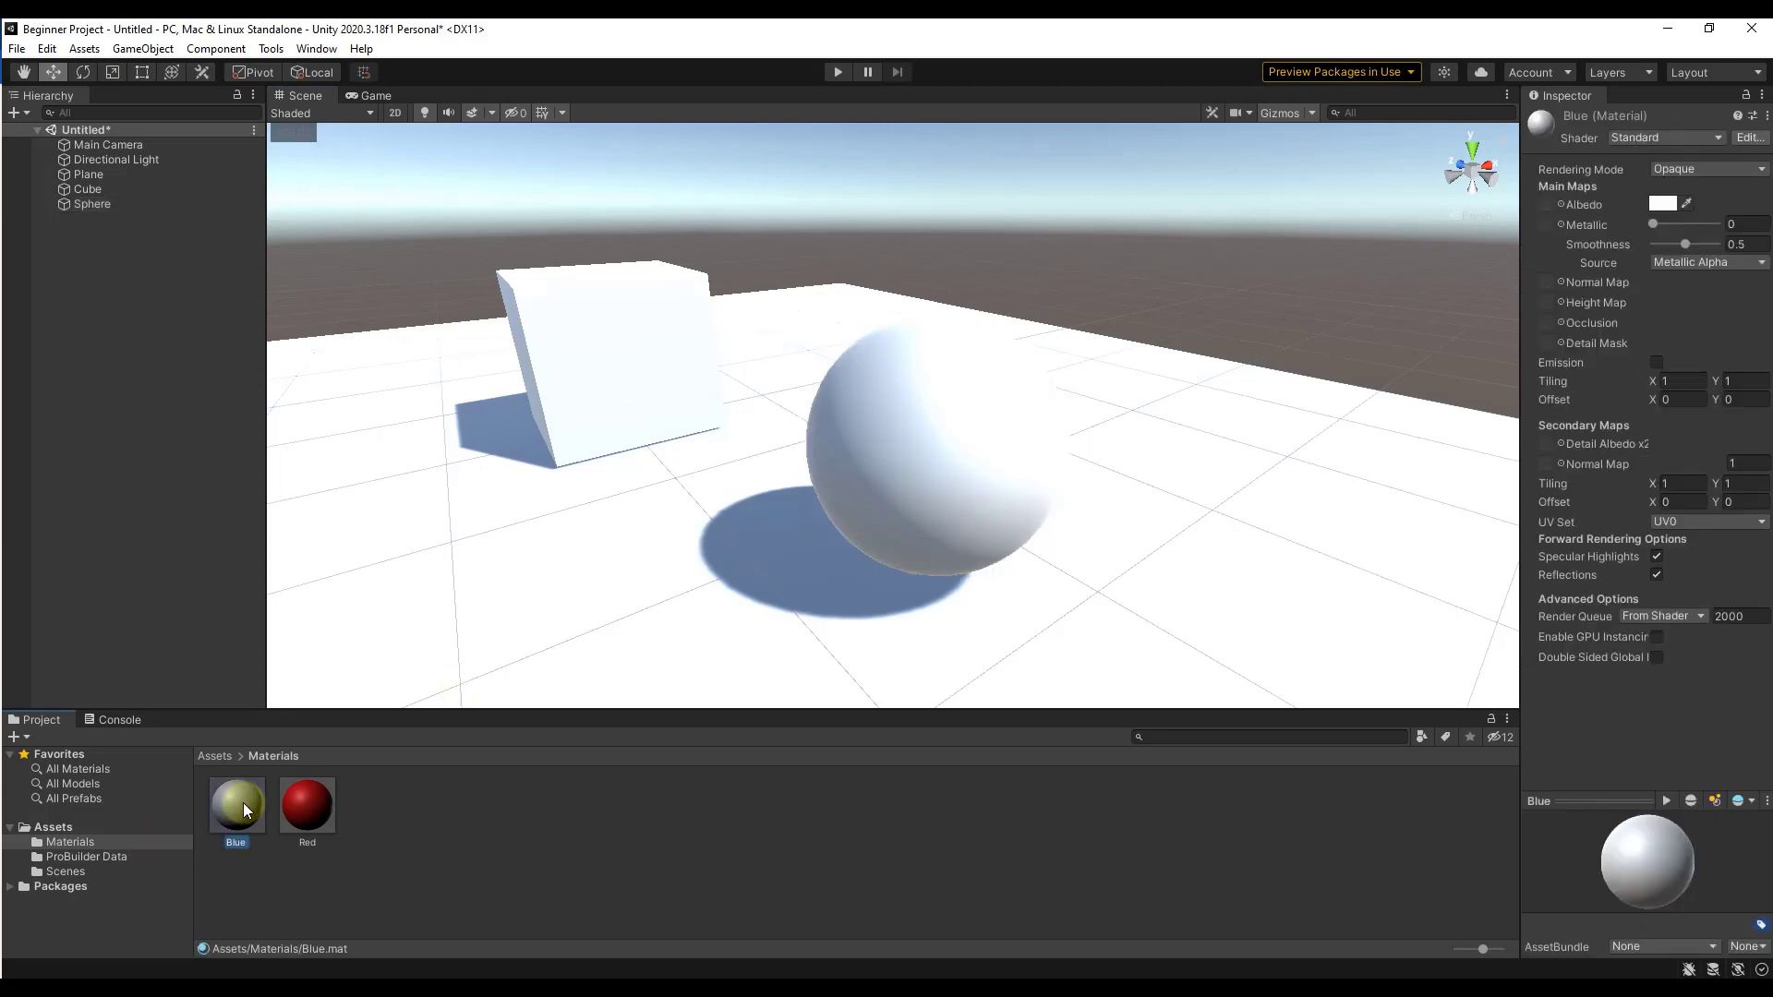
{"action": "left_click", "coordinate": [1660, 203]}
{"action": "mouse_move", "coordinate": [1632, 432]}
{"action": "left_mouse_down"}
{"action": "mouse_move", "coordinate": [1581, 392]}
{"action": "mouse_move", "coordinate": [1721, 285]}
{"action": "left_mouse_up"}
{"action": "left_click", "coordinate": [1757, 189]}
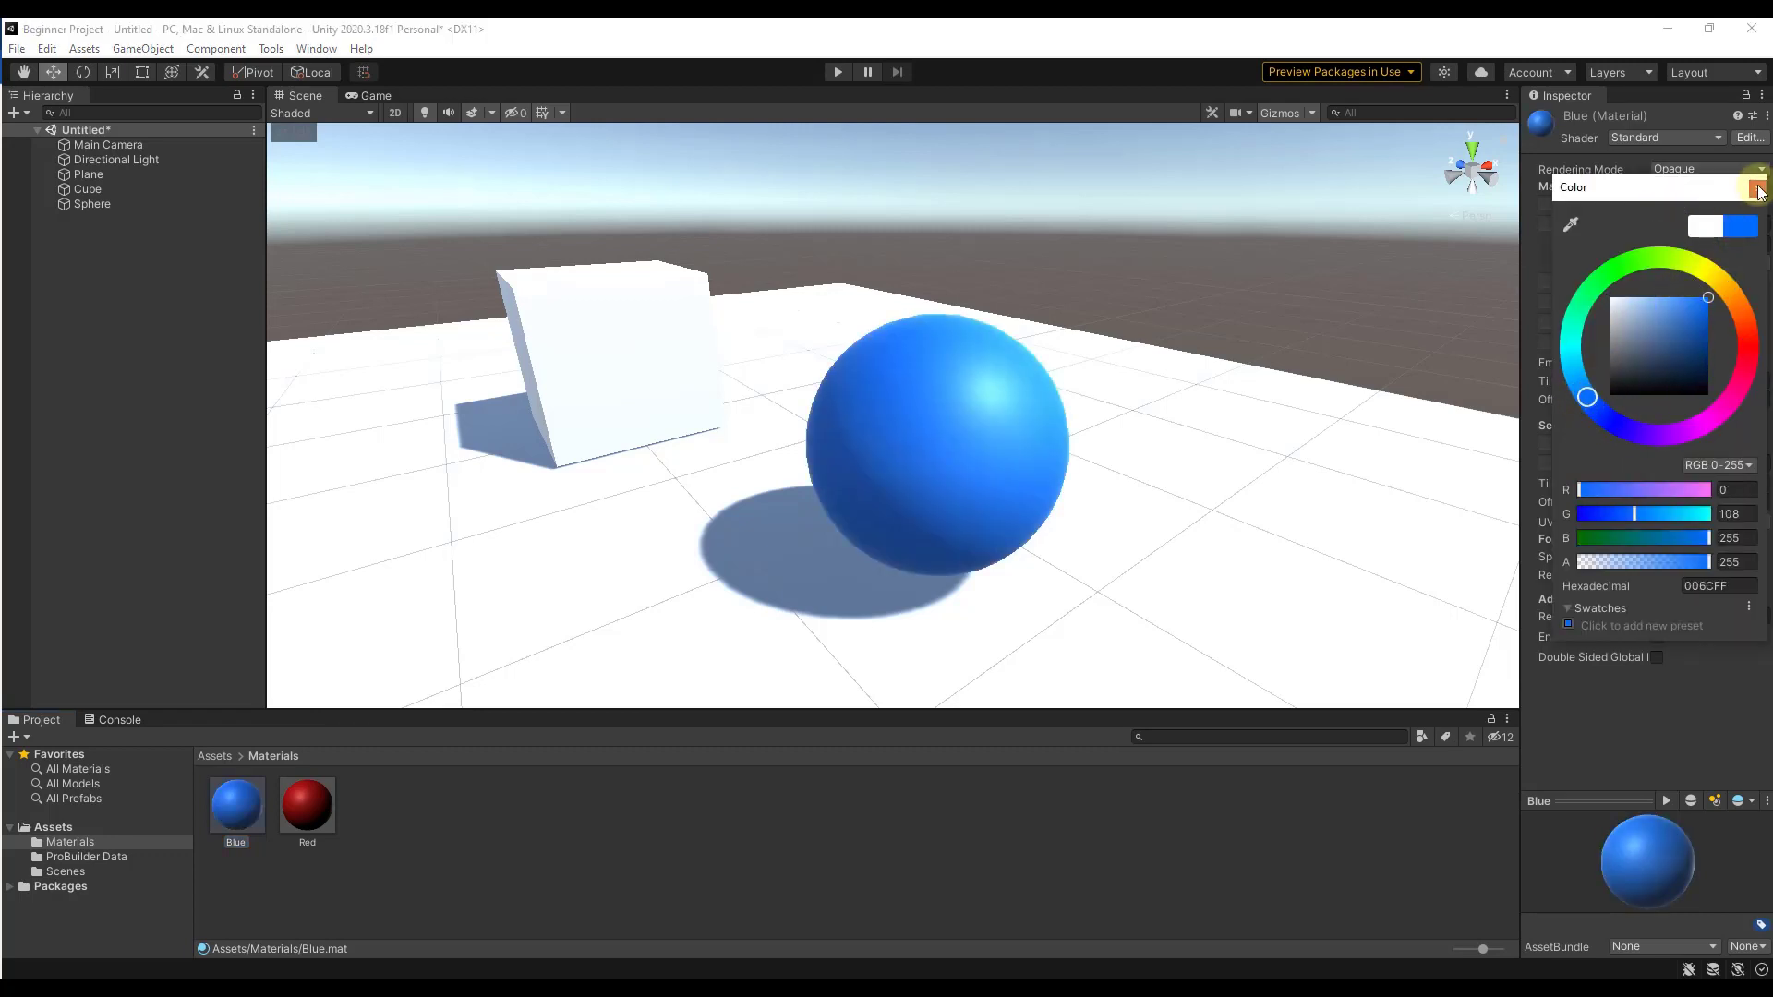
Step: Turn the sphere's Cast Shadows option off and back on to compare its shadow on the plane
{"action": "left_click", "coordinate": [934, 452]}
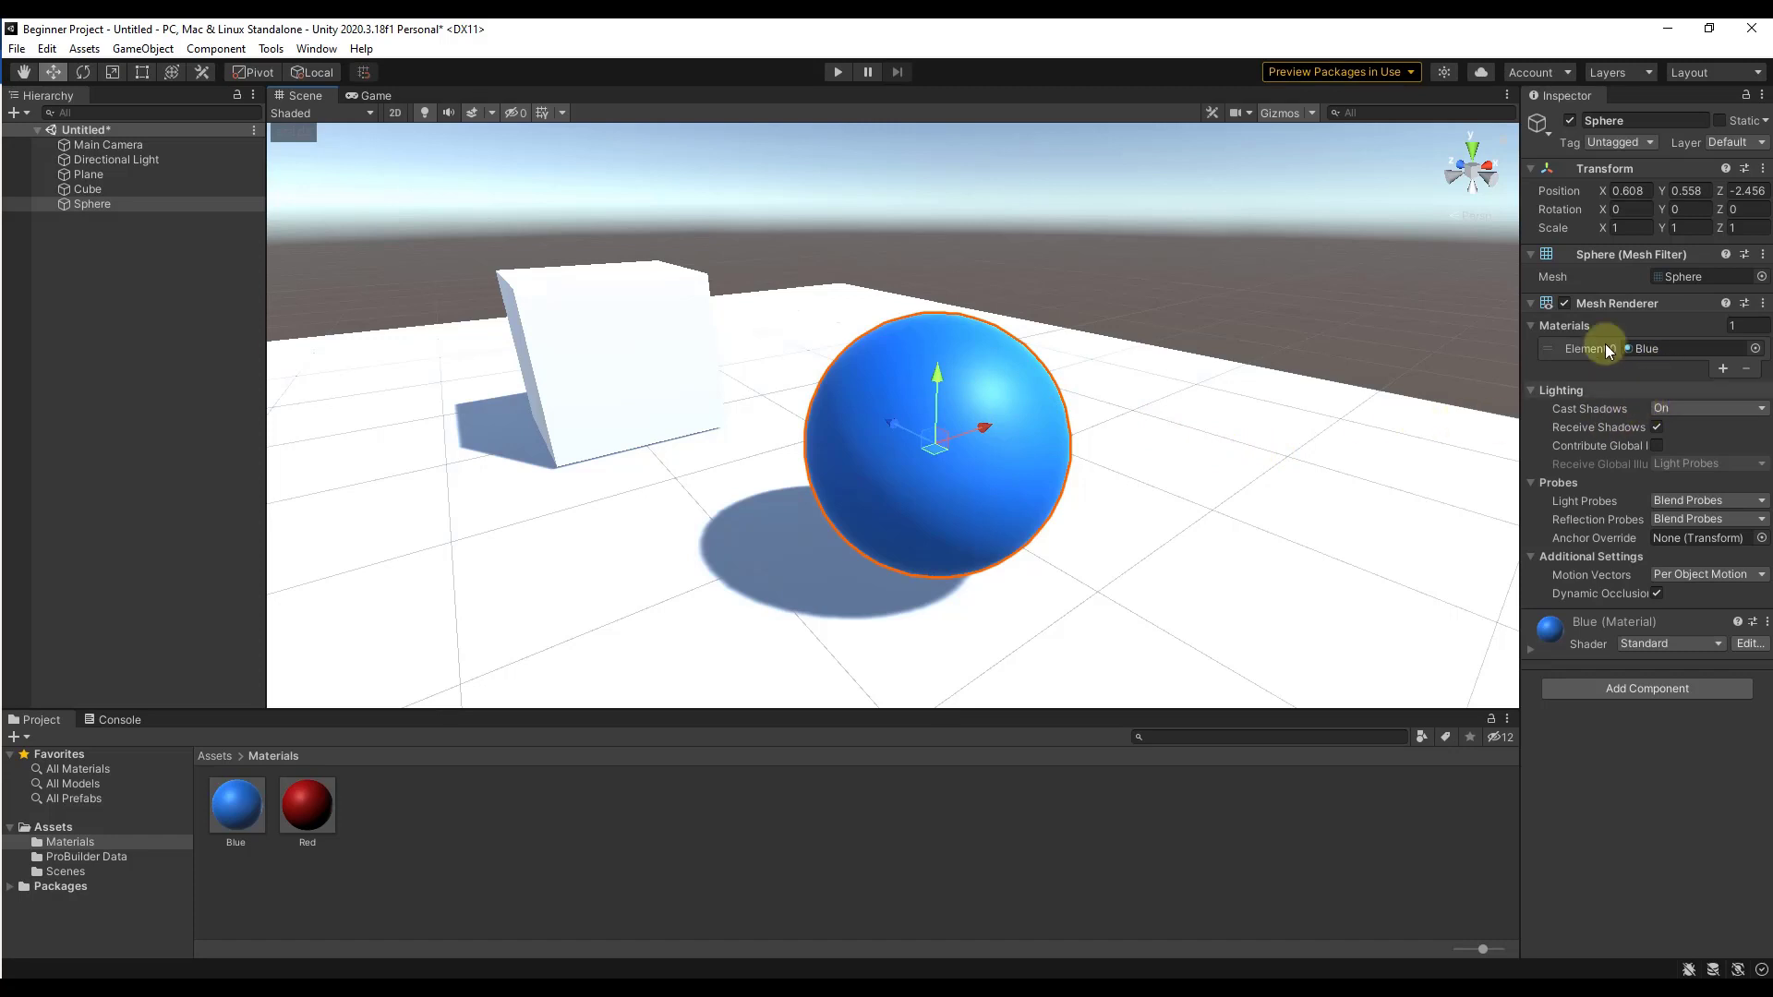
{"action": "left_click", "coordinate": [1671, 408]}
{"action": "left_click", "coordinate": [1667, 429]}
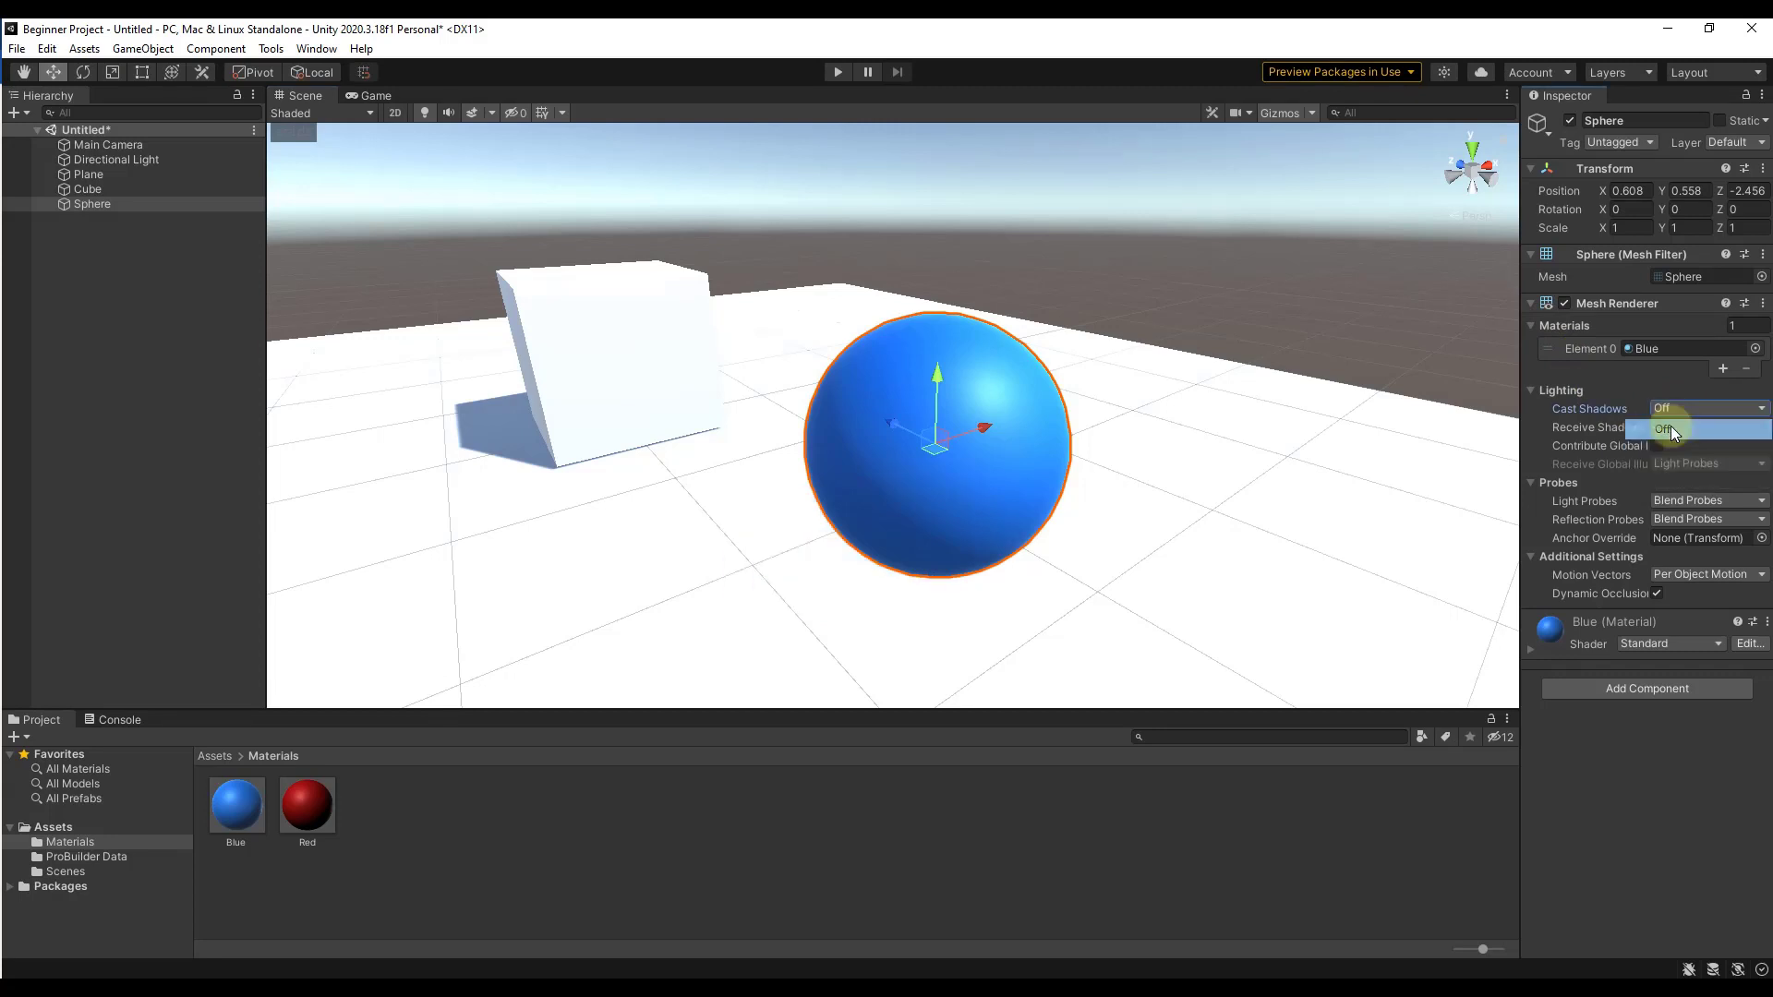
{"action": "left_click", "coordinate": [1678, 407]}
{"action": "left_click", "coordinate": [1662, 450]}
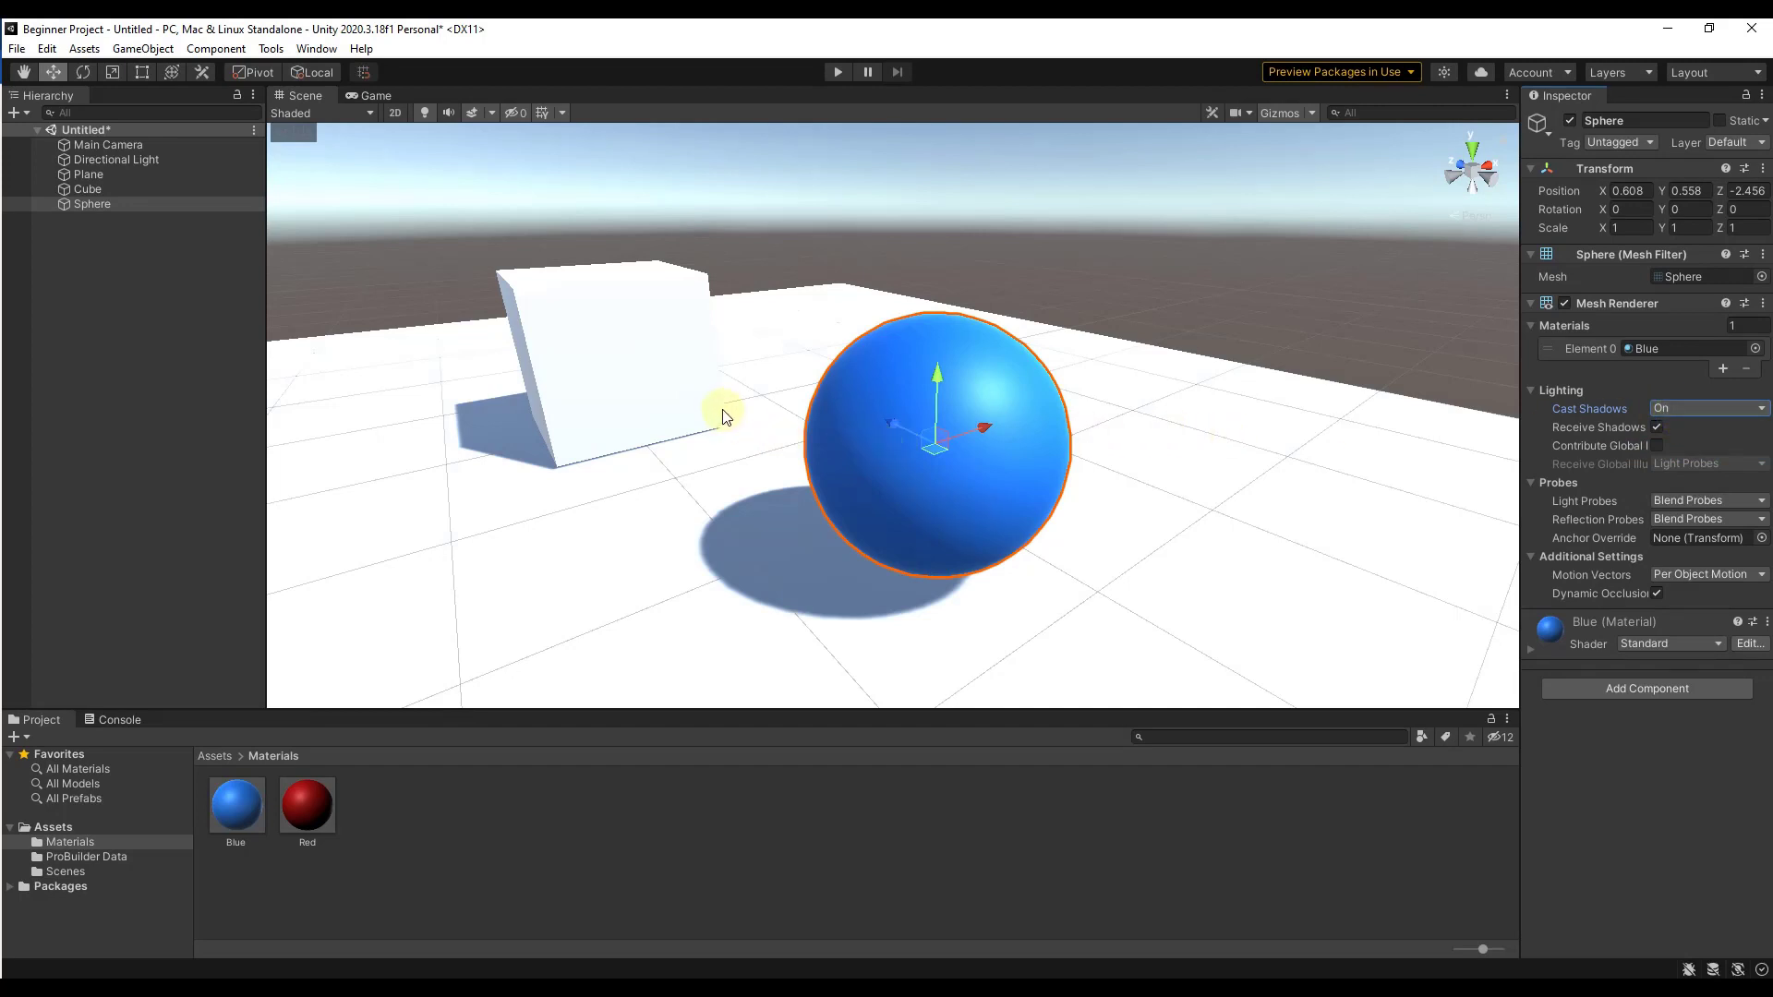
Step: Move the cube to the other side of the sphere, at about X 0.94, Y 0.53, Z -3.56
{"action": "left_click", "coordinate": [618, 369]}
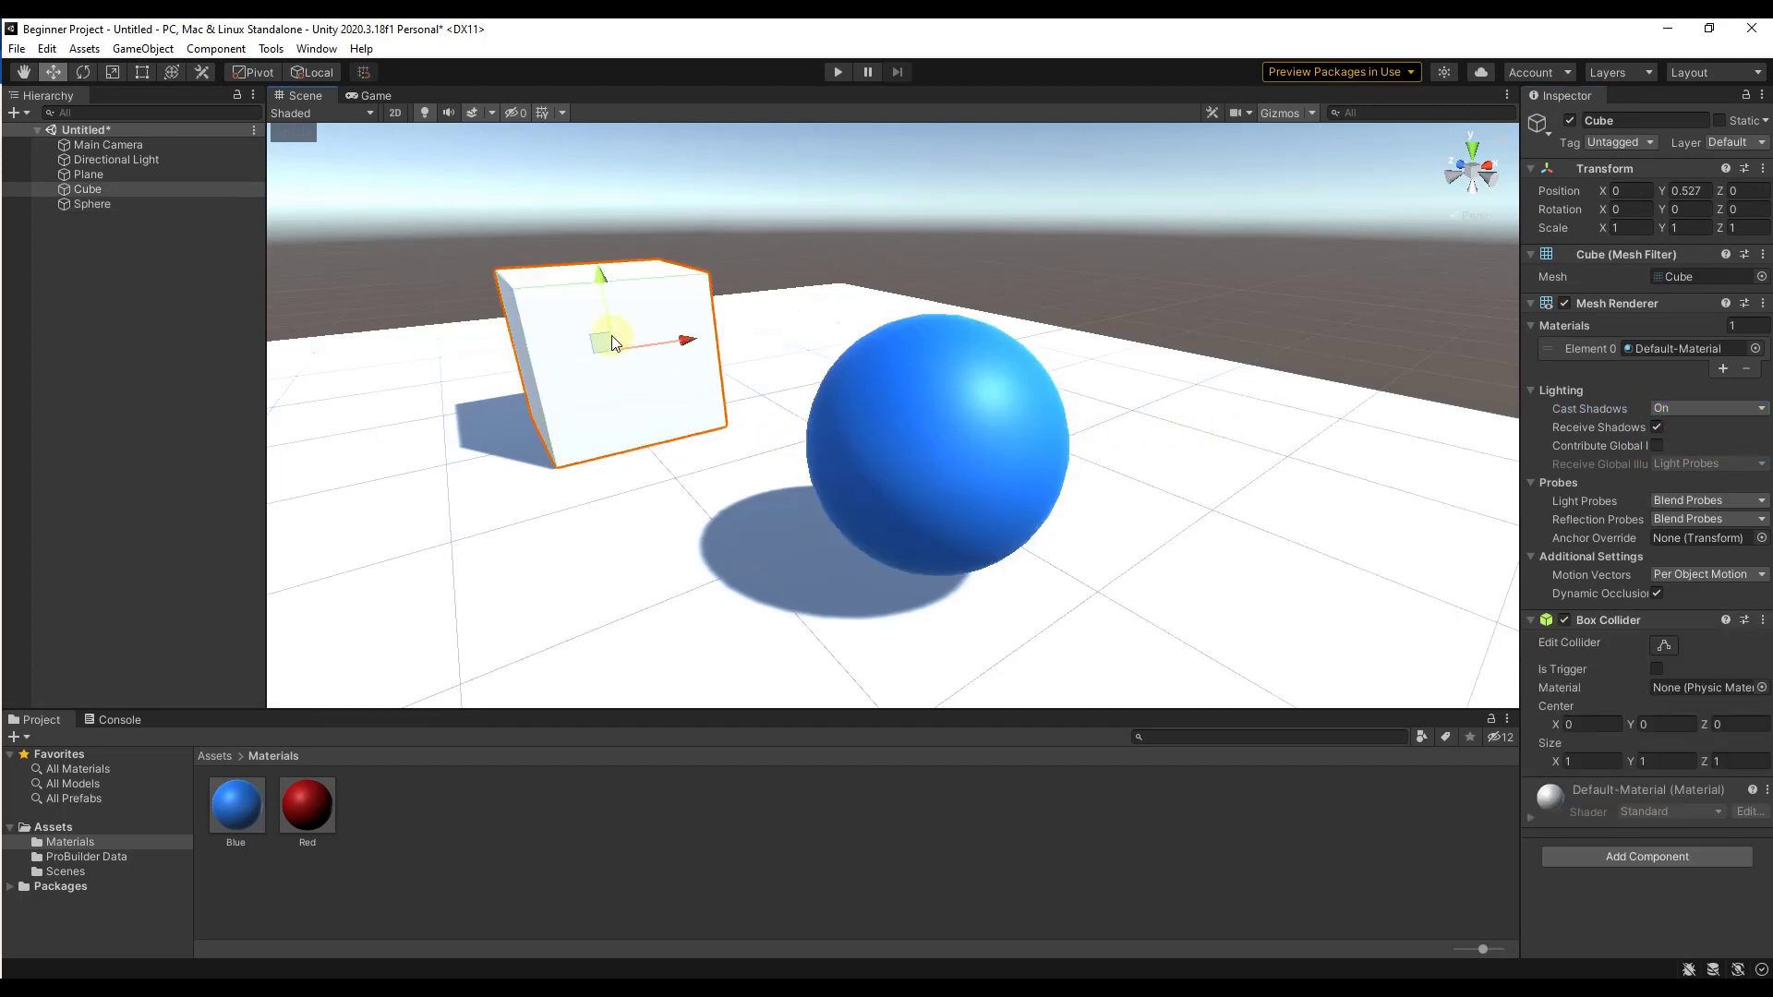
{"action": "key", "text": "f"}
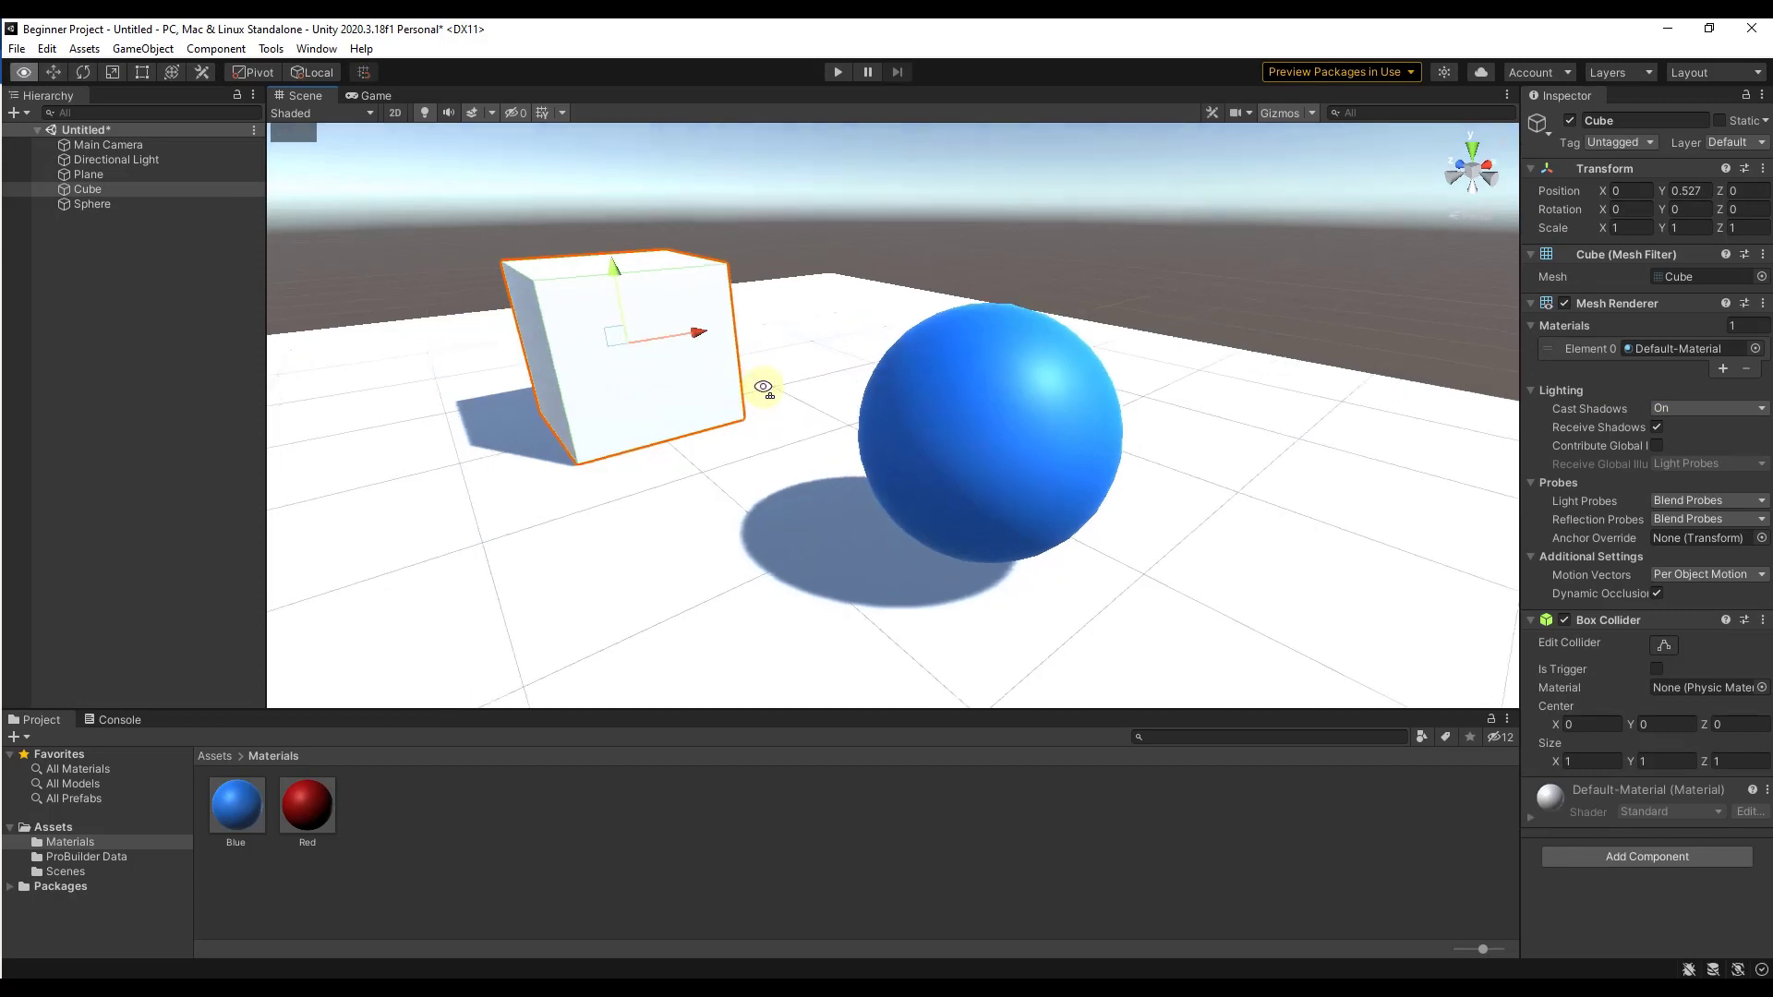
{"action": "left_click_drag", "start_coordinate": [919, 369], "coordinate": [1197, 443]}
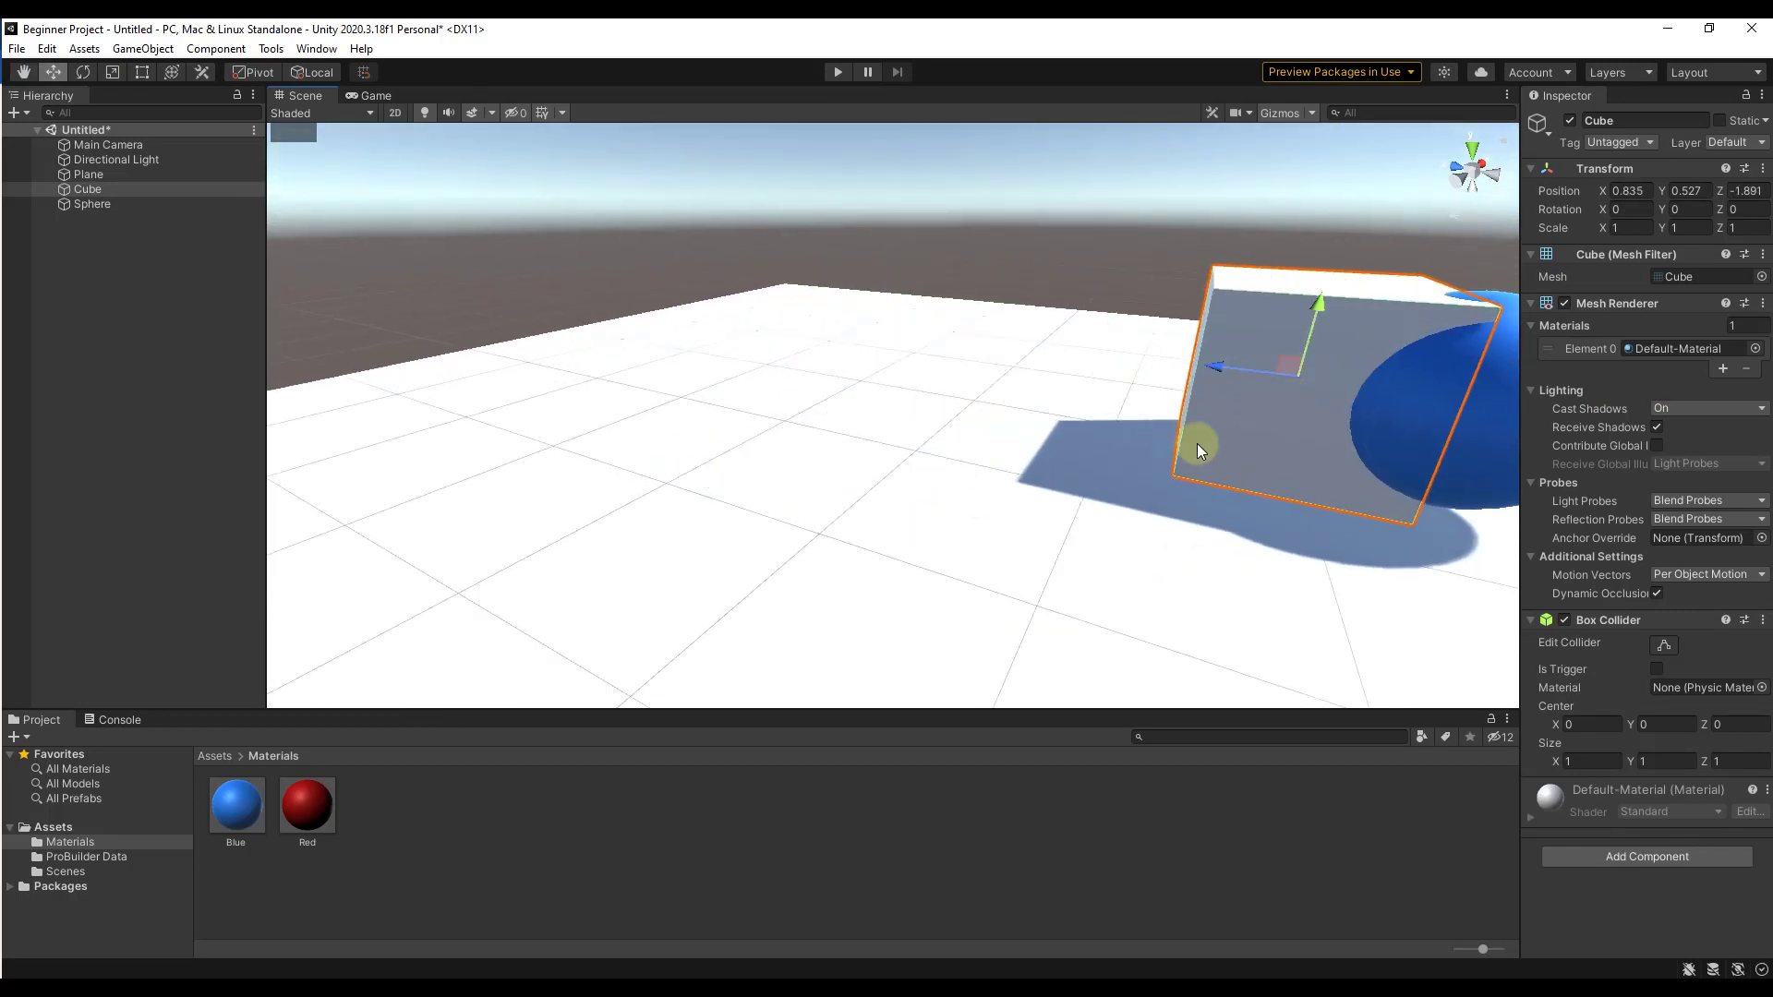
{"action": "key", "text": "f"}
{"action": "left_click_drag", "start_coordinate": [989, 369], "coordinate": [1415, 439]}
{"action": "left_click_drag", "start_coordinate": [1061, 485], "coordinate": [1024, 488], "text": "alt"}
{"action": "key", "text": "f"}
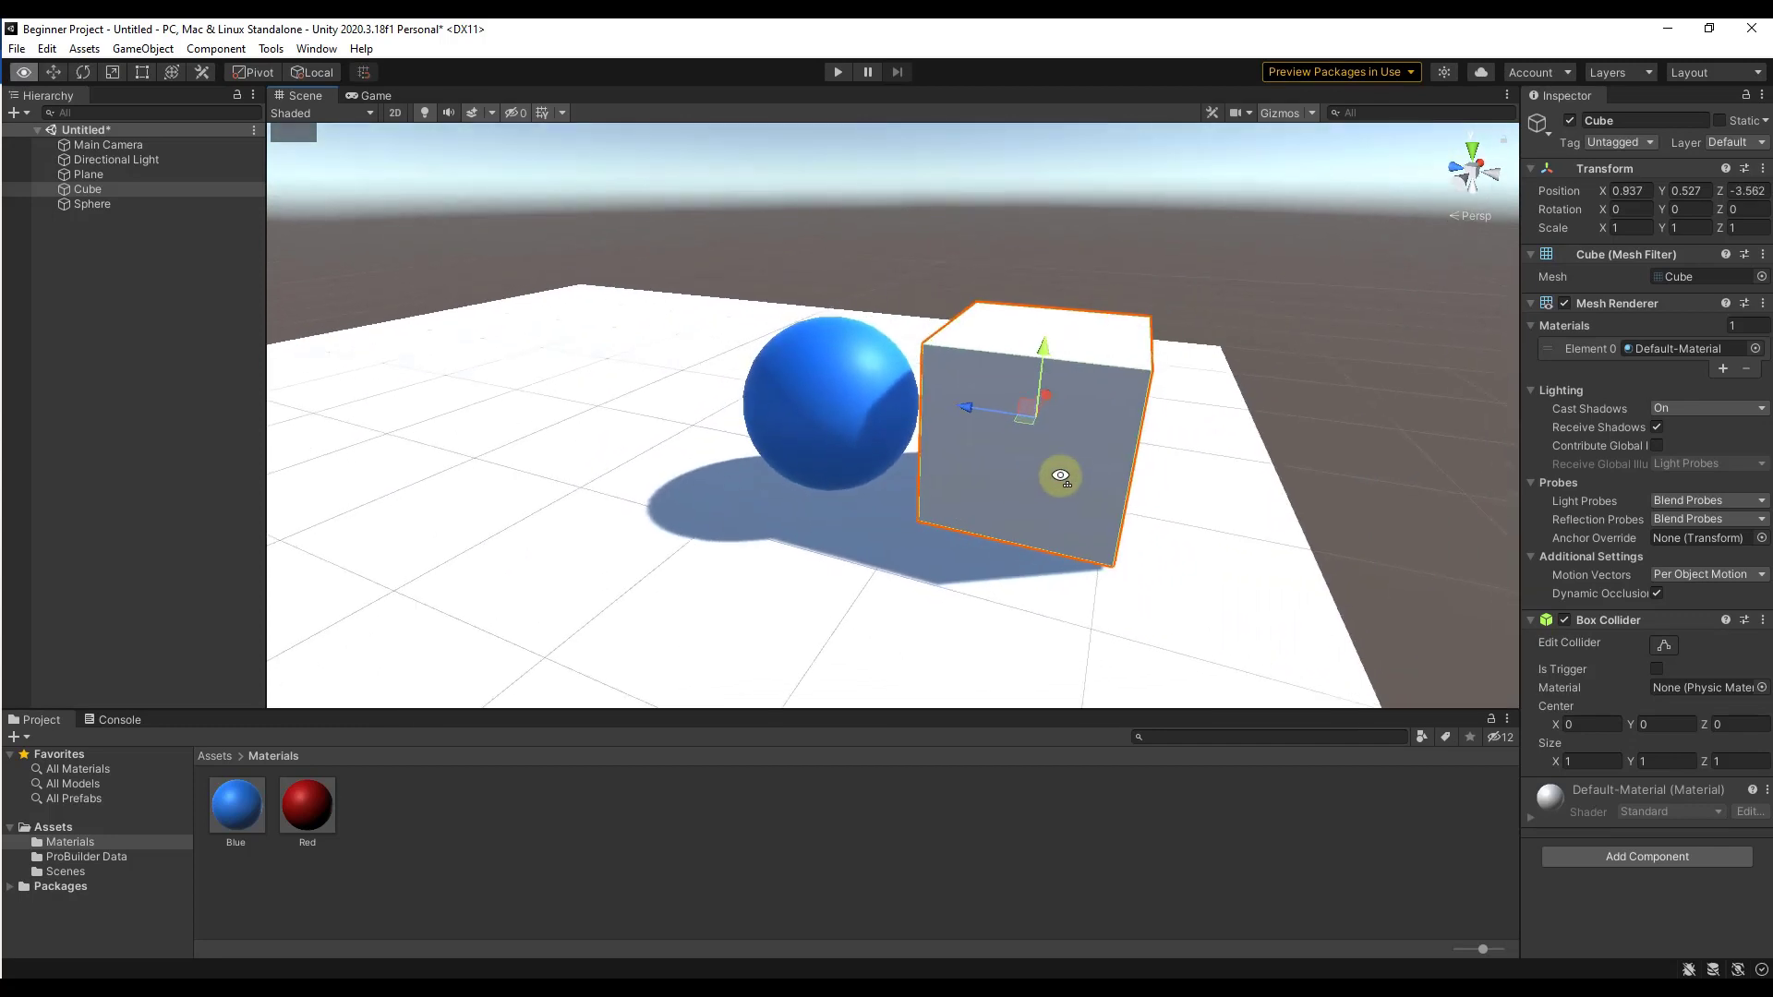
Step: Scale the cube to 2 on the X, Y and Z axes and raise it to about Y 1.02
{"action": "left_click", "coordinate": [1643, 234]}
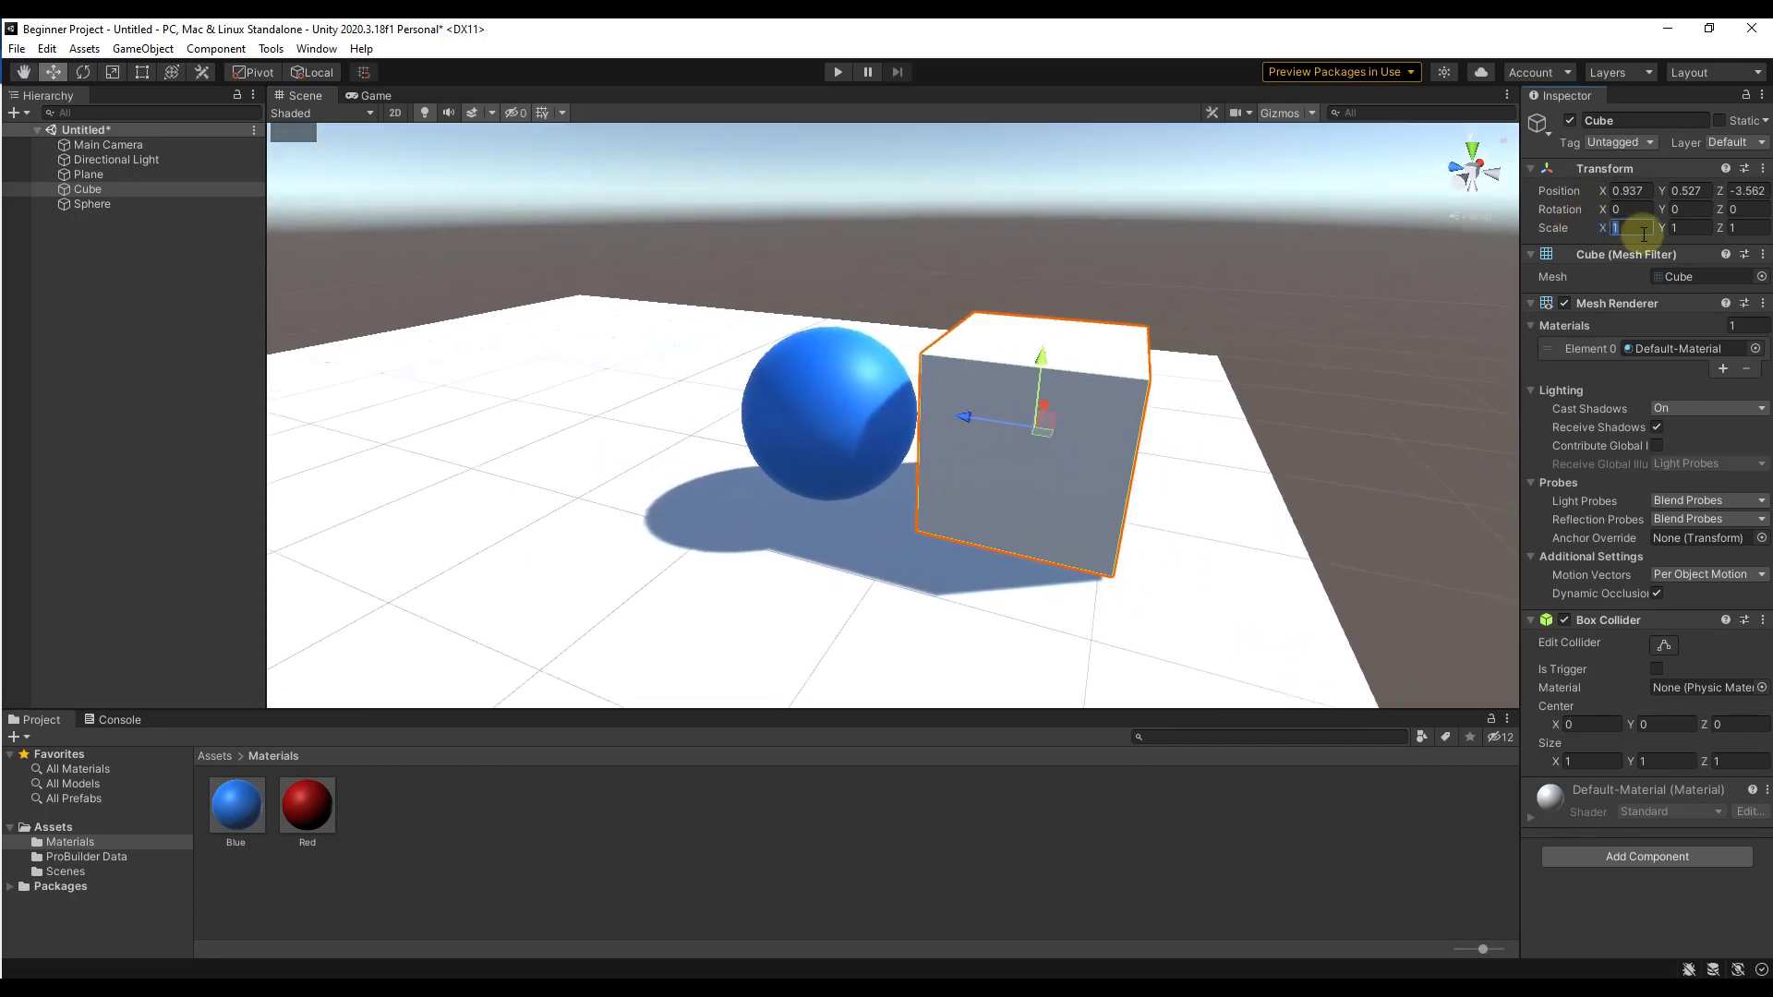
{"action": "type", "text": "2"}
{"action": "key", "text": "Tab"}
{"action": "type", "text": "2"}
{"action": "key", "text": "Tab"}
{"action": "type", "text": "2"}
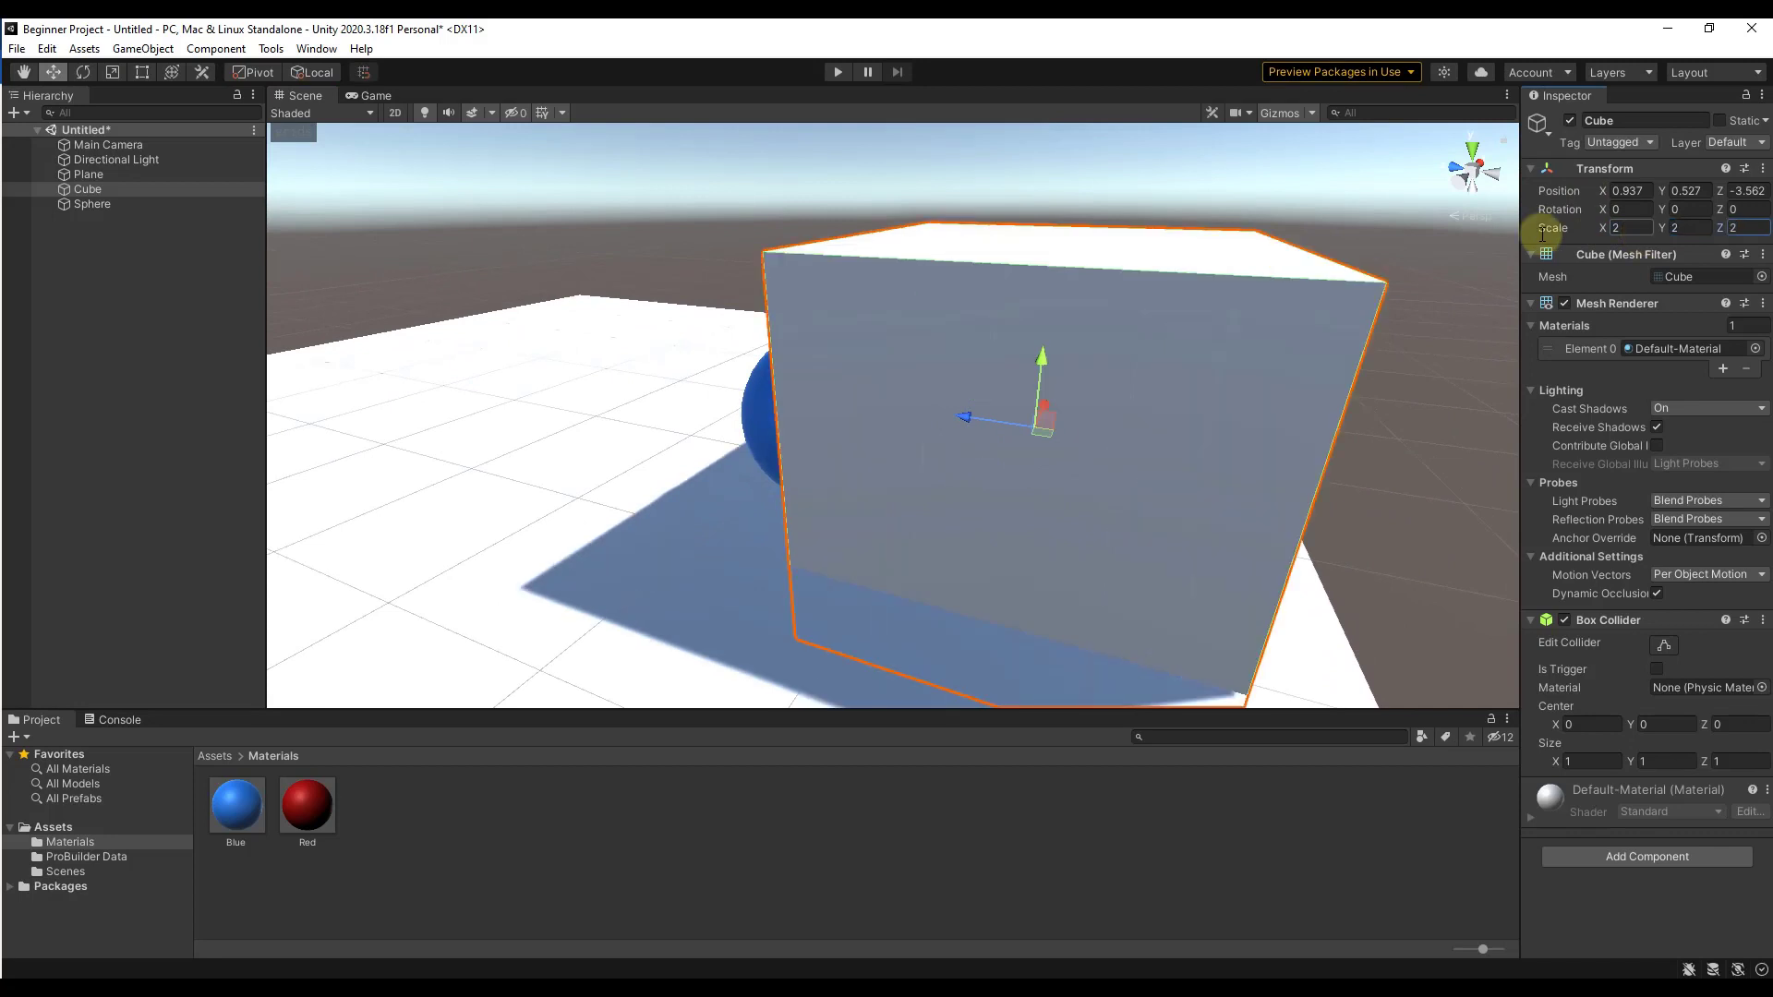
{"action": "left_click_drag", "start_coordinate": [835, 356], "coordinate": [1083, 255], "text": "alt"}
{"action": "left_click_drag", "start_coordinate": [1058, 391], "coordinate": [1135, 399], "text": "alt"}
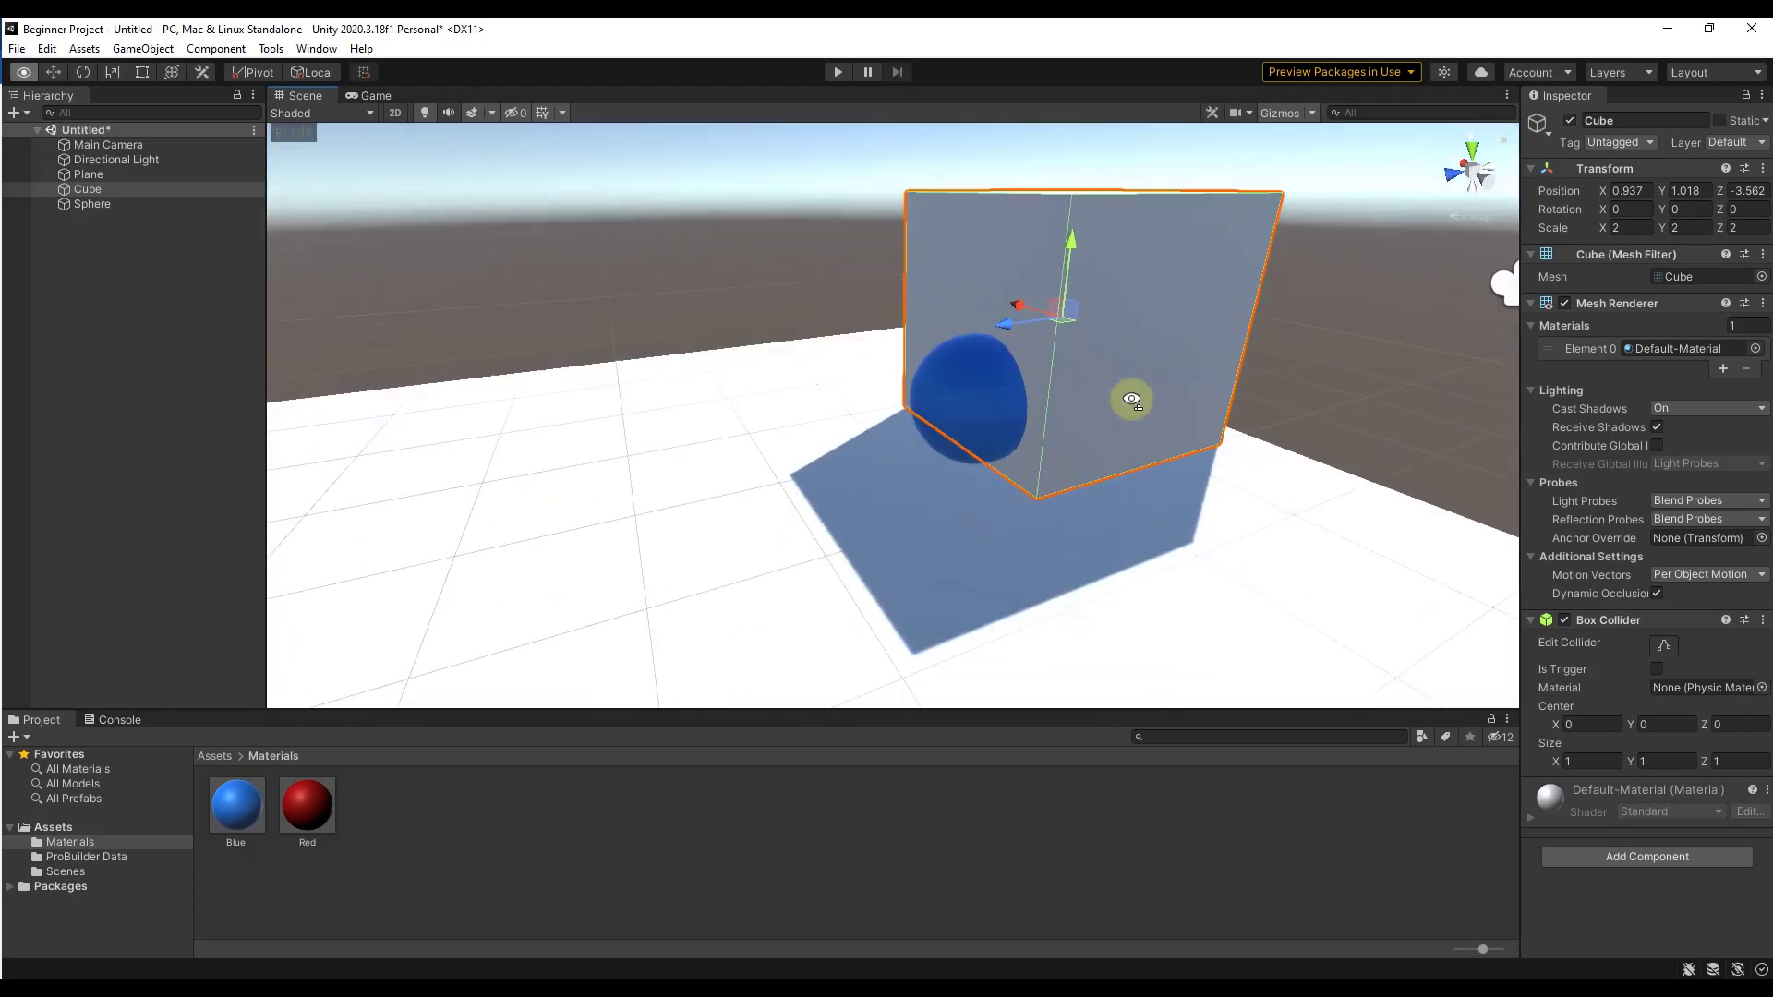
Step: Move the sphere out of the enlarged cube to about X -0.24, Y 0.56, Z -1.83
{"action": "left_click", "coordinate": [977, 408]}
{"action": "left_click_drag", "start_coordinate": [967, 403], "coordinate": [780, 478]}
Step: Switch the sphere's Receive Shadows option off and on several times to compare the shading, leaving it enabled
{"action": "left_click", "coordinate": [1656, 427]}
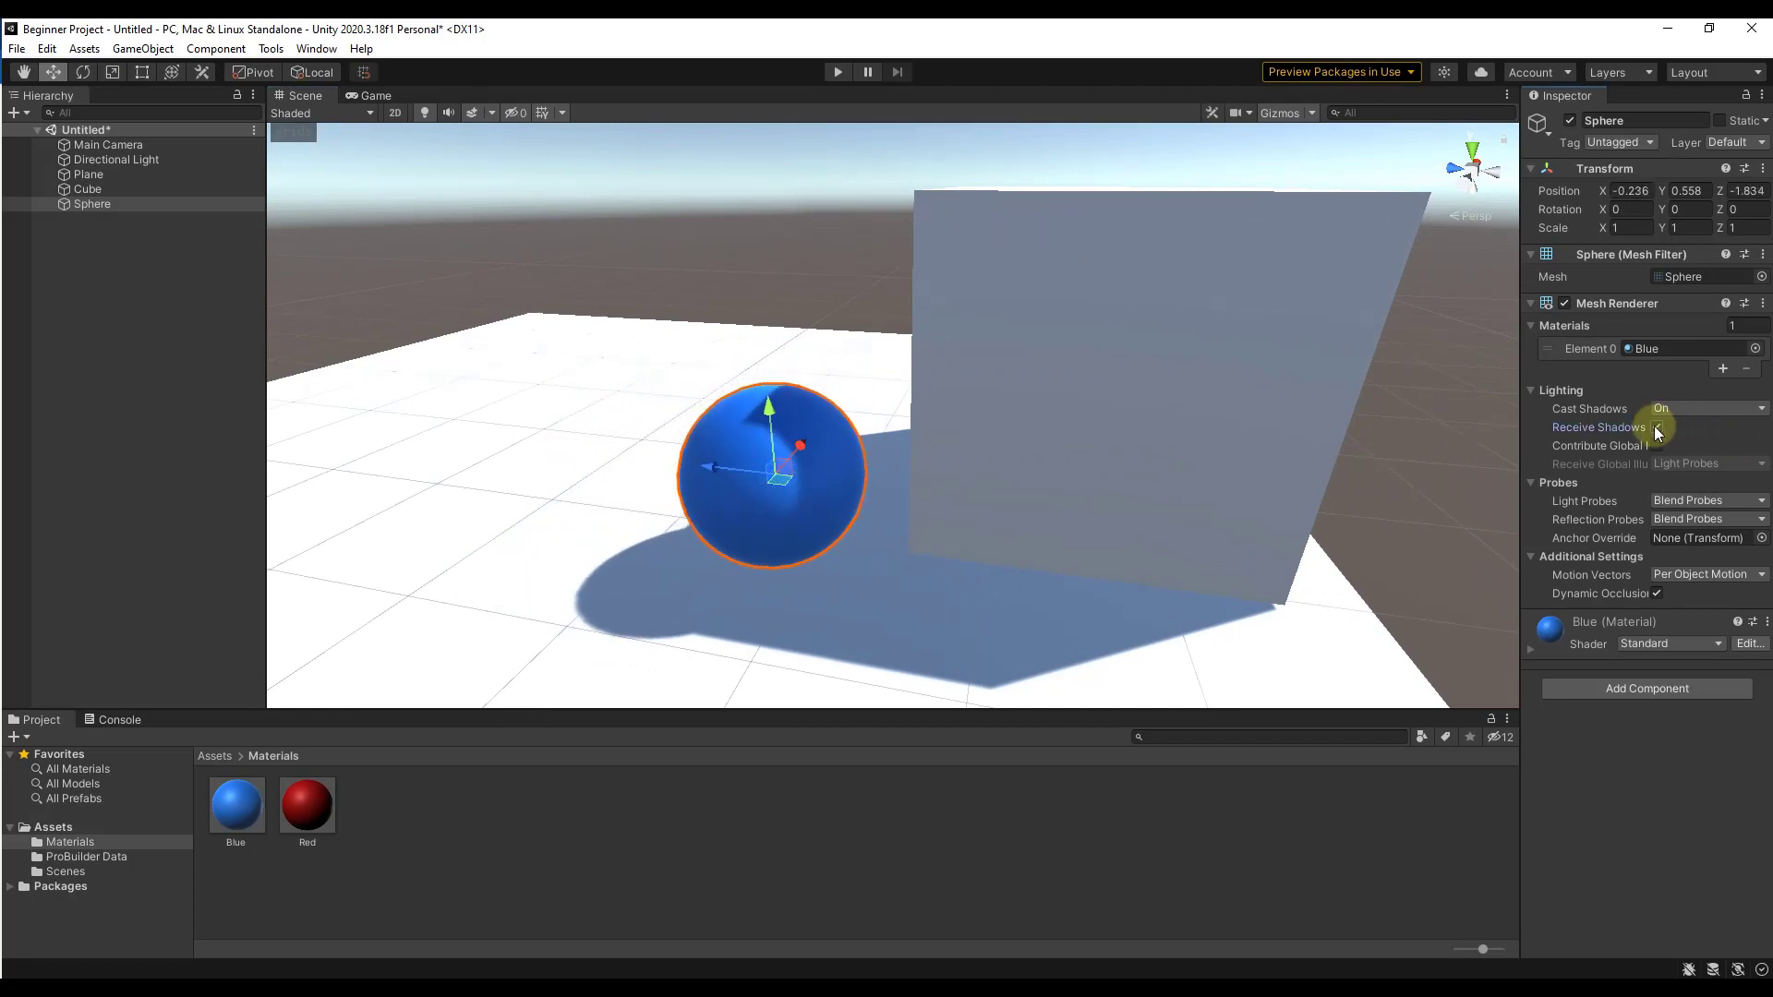
{"action": "left_click", "coordinate": [1655, 428]}
{"action": "left_click", "coordinate": [1656, 427]}
{"action": "left_click", "coordinate": [1656, 428]}
{"action": "left_click", "coordinate": [1656, 428]}
{"action": "left_click", "coordinate": [1655, 427]}
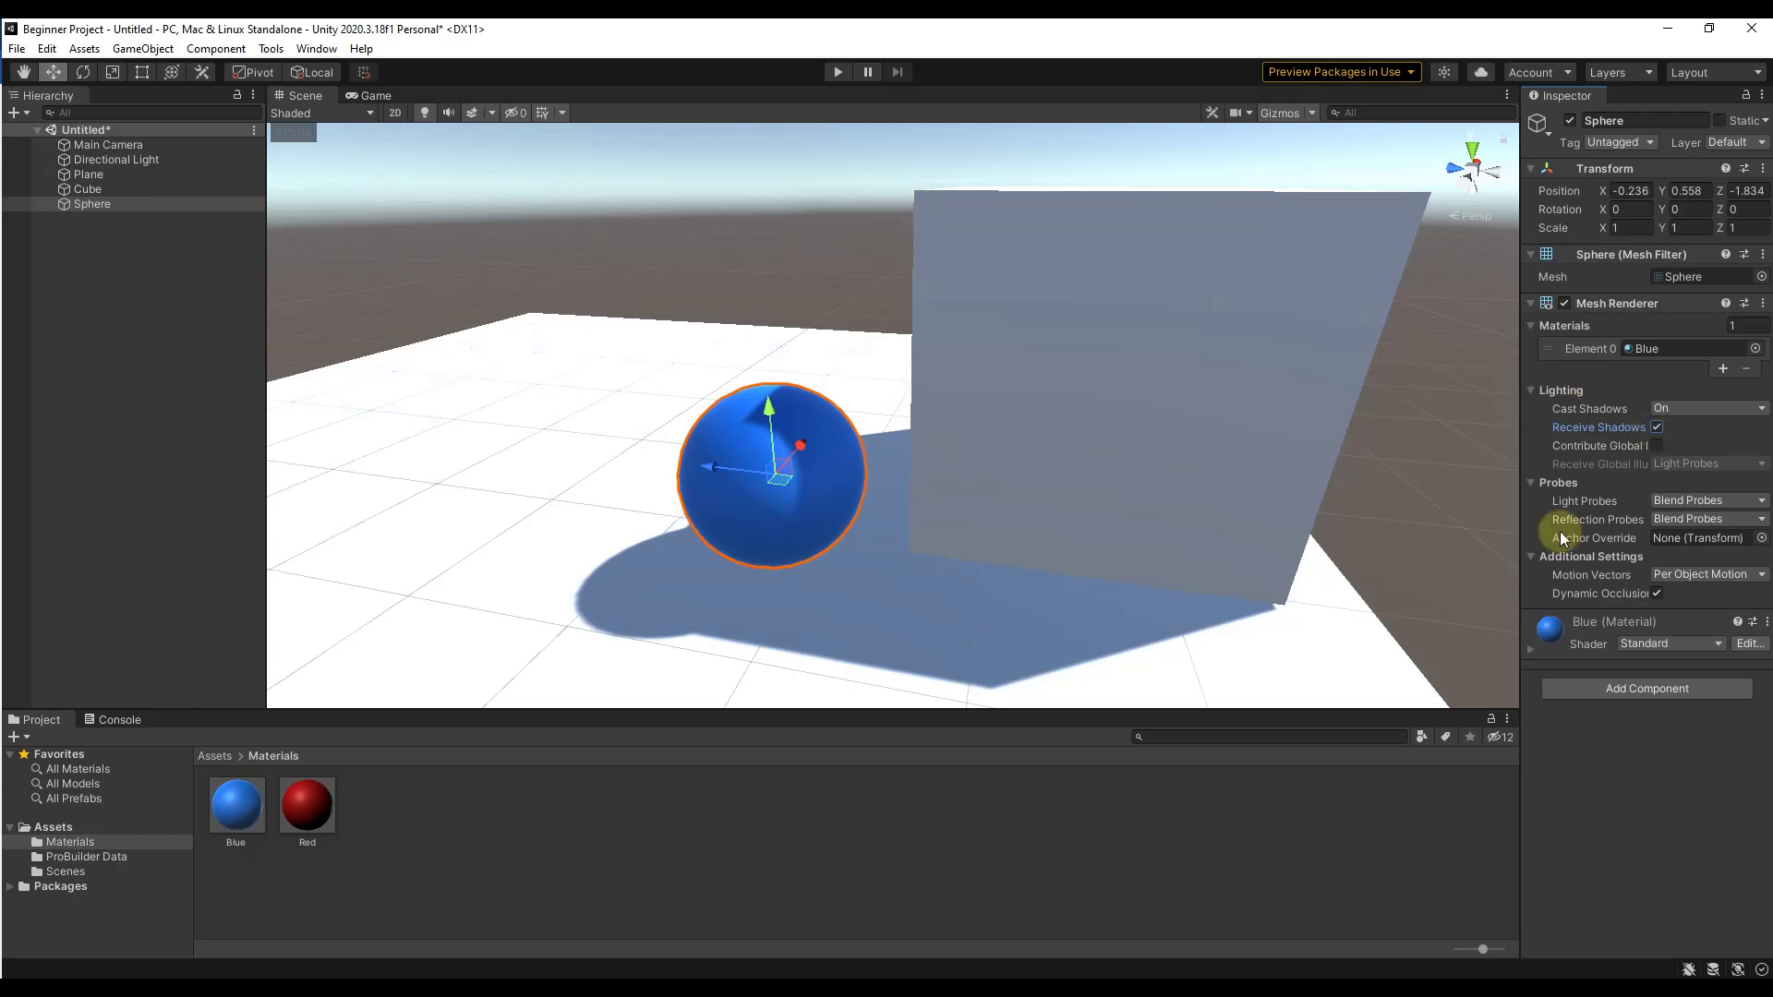
{"action": "left_click", "coordinate": [1655, 446]}
{"action": "left_click", "coordinate": [1656, 446]}
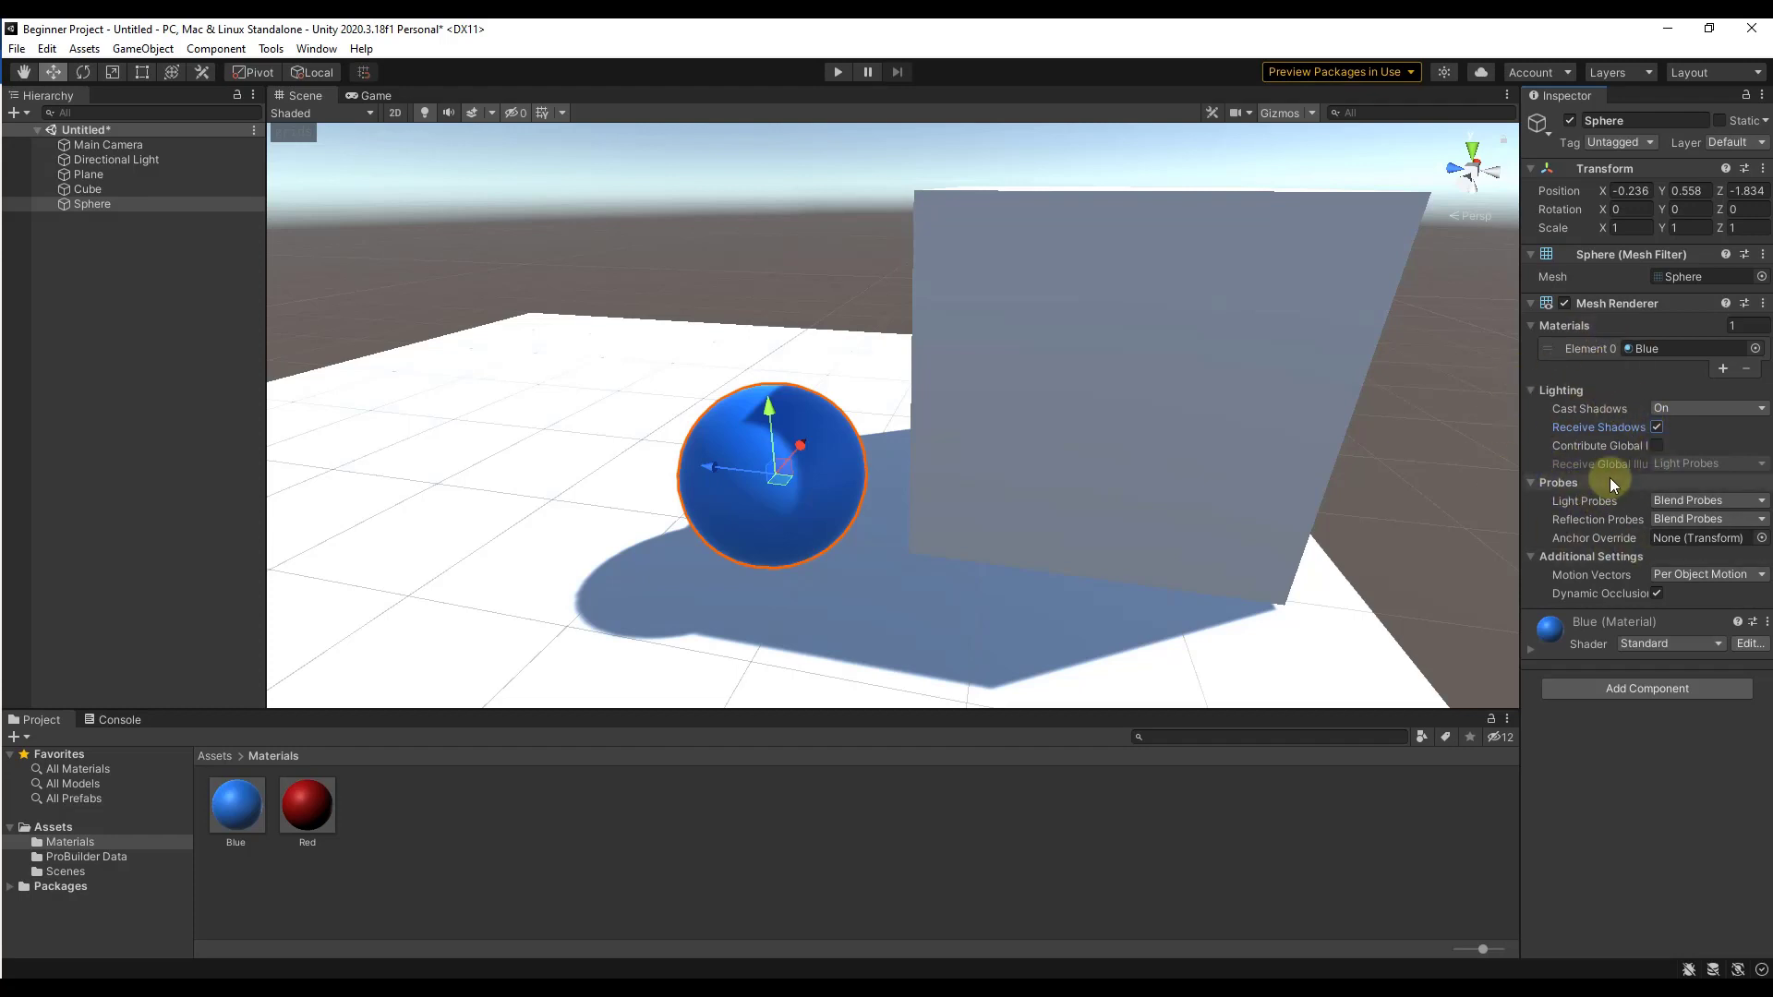
Step: Move the sphere up off the plane so it floats beside the cube
{"action": "left_click_drag", "start_coordinate": [1110, 430], "coordinate": [1250, 450], "text": "alt"}
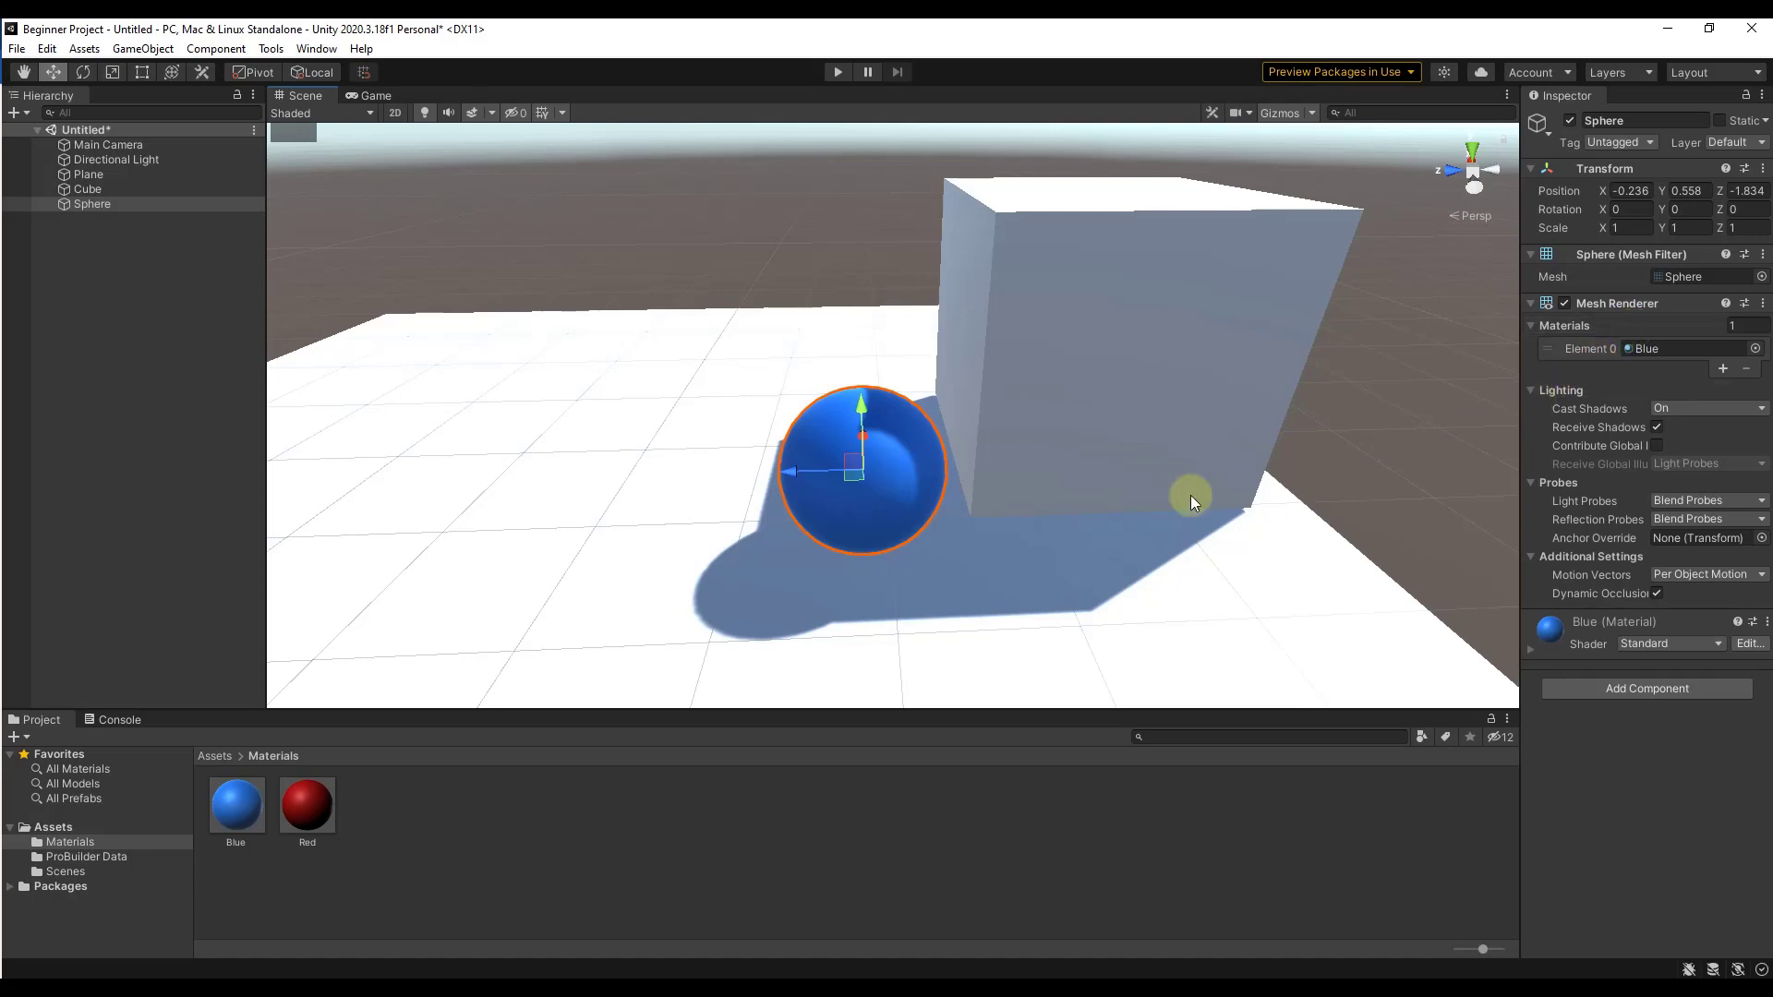
{"action": "left_click_drag", "start_coordinate": [851, 481], "coordinate": [776, 302]}
Step: Select the main camera in the scene
{"action": "left_click_drag", "start_coordinate": [1076, 360], "coordinate": [882, 334], "text": "alt"}
{"action": "scroll", "coordinate": [1187, 333], "scroll_direction": "down", "scroll_amount": 5}
{"action": "left_click", "coordinate": [1100, 335]}
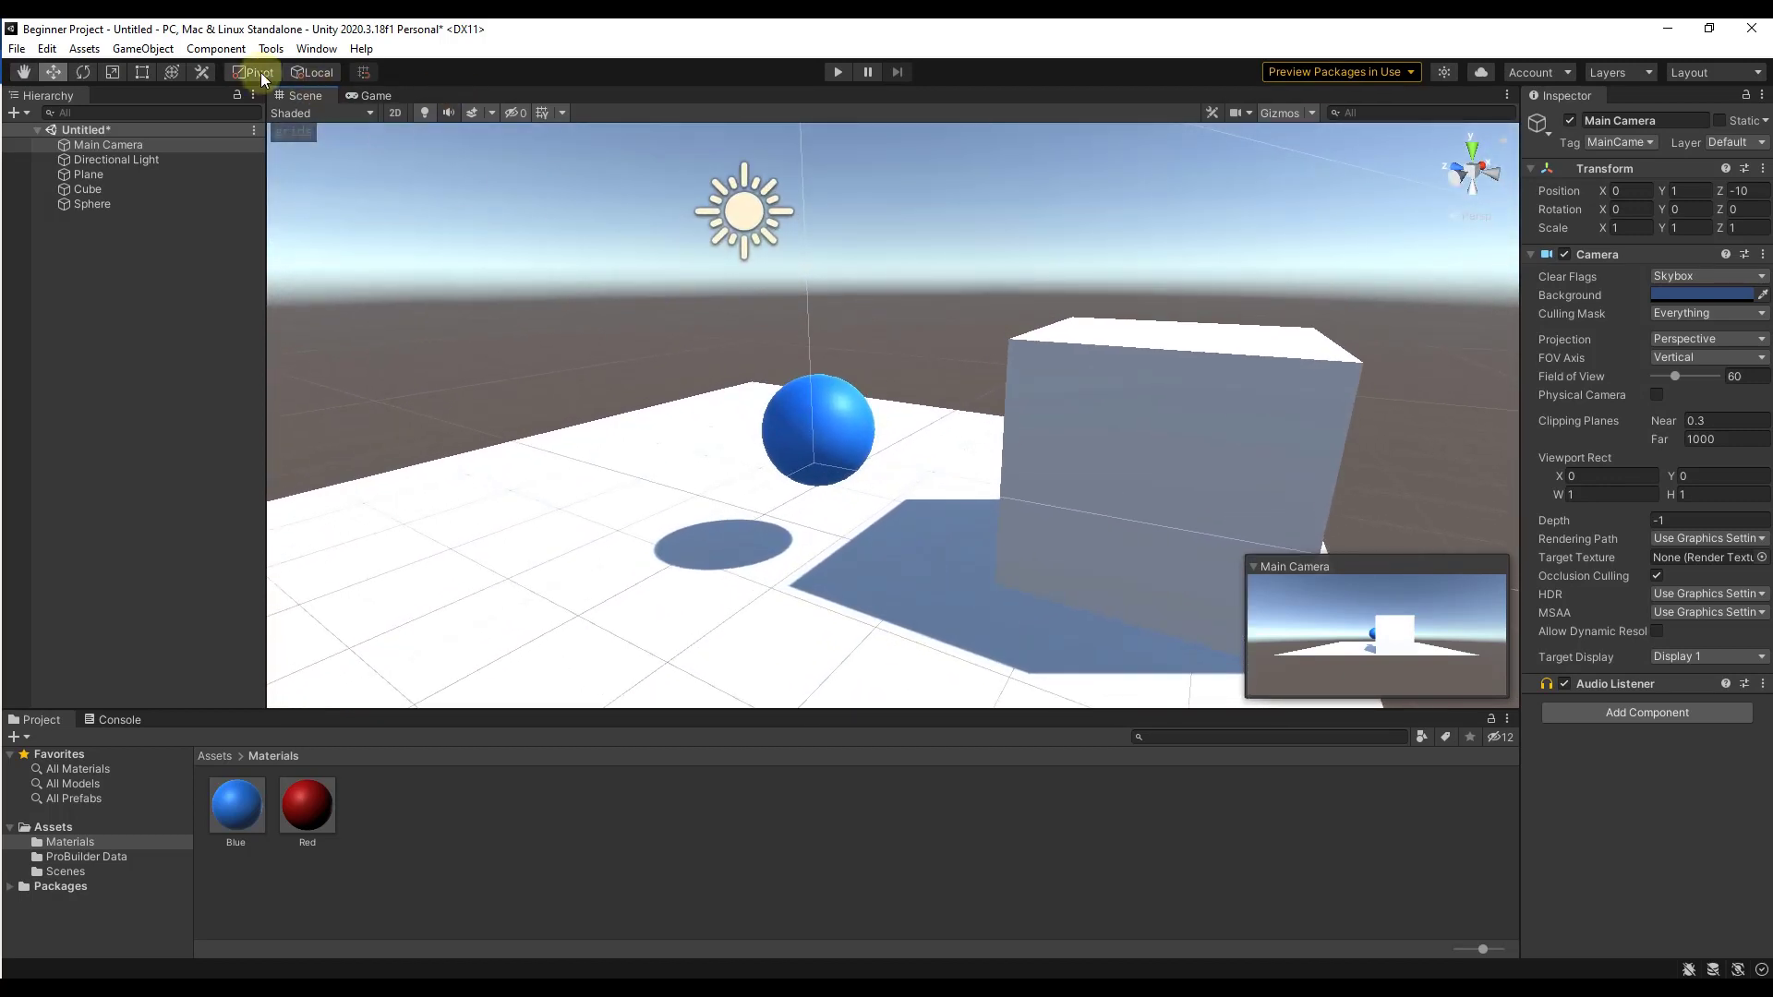
Step: Align the main camera with the current scene view and run the game briefly to check the framing
{"action": "left_click", "coordinate": [129, 51]}
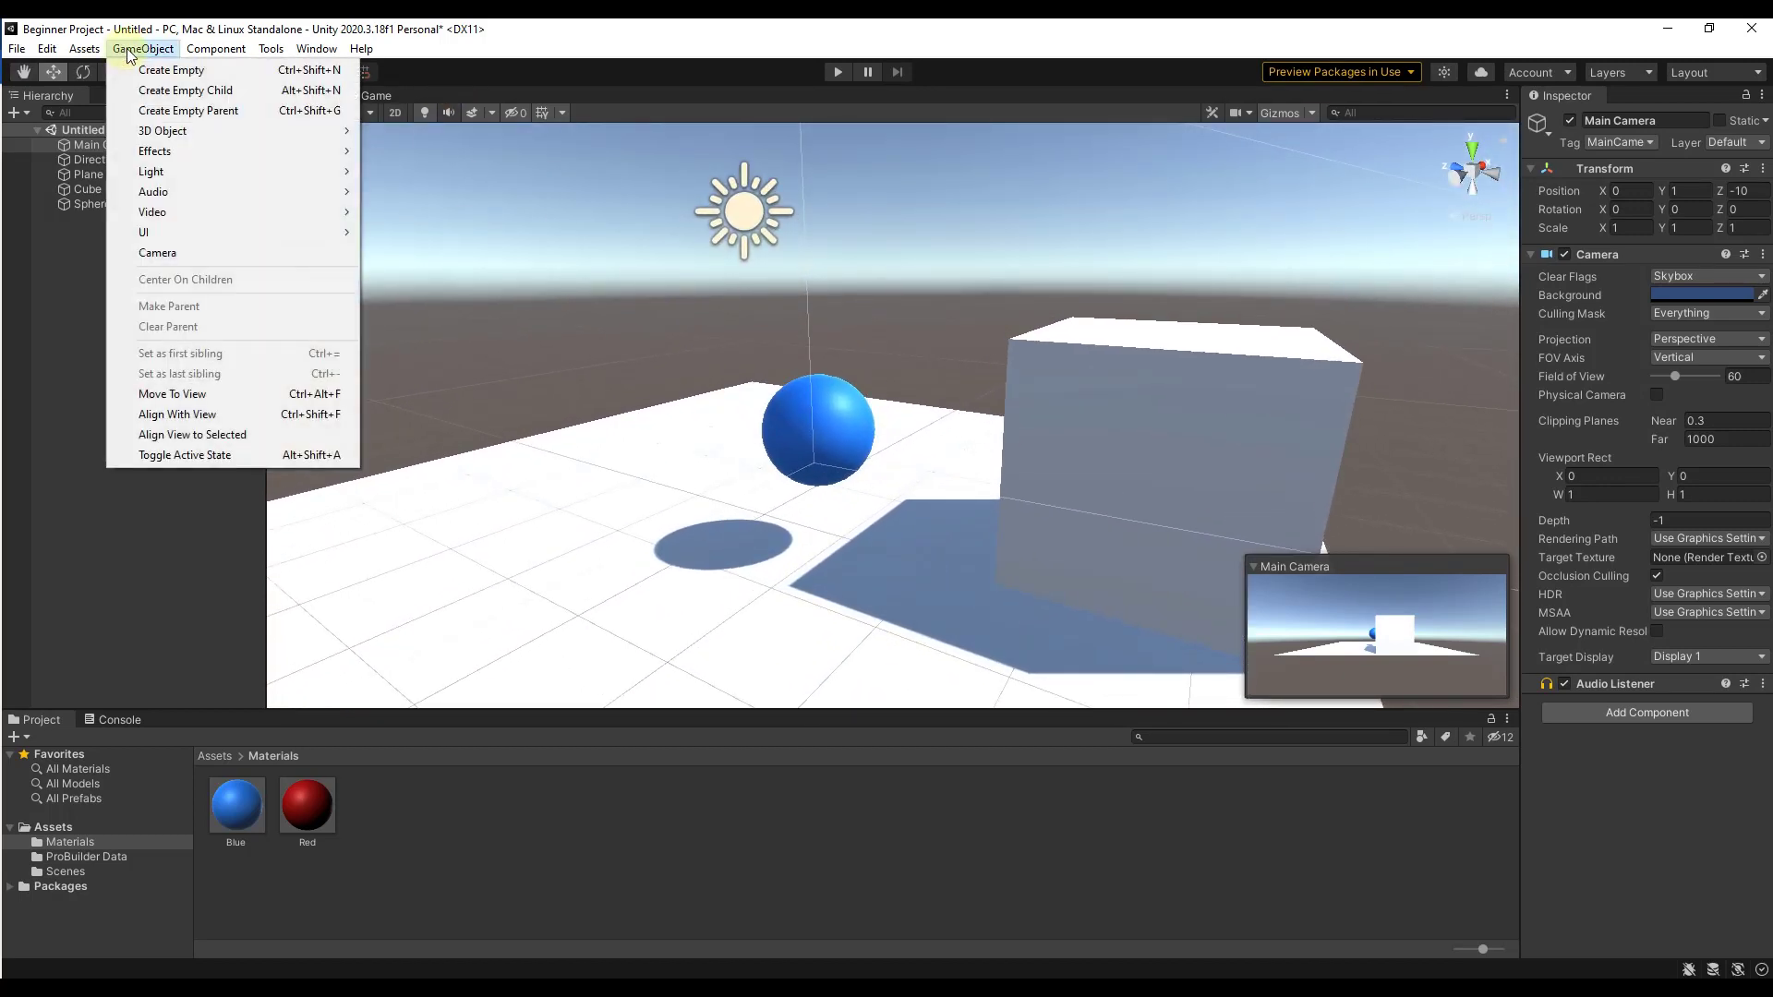
{"action": "left_click", "coordinate": [226, 415]}
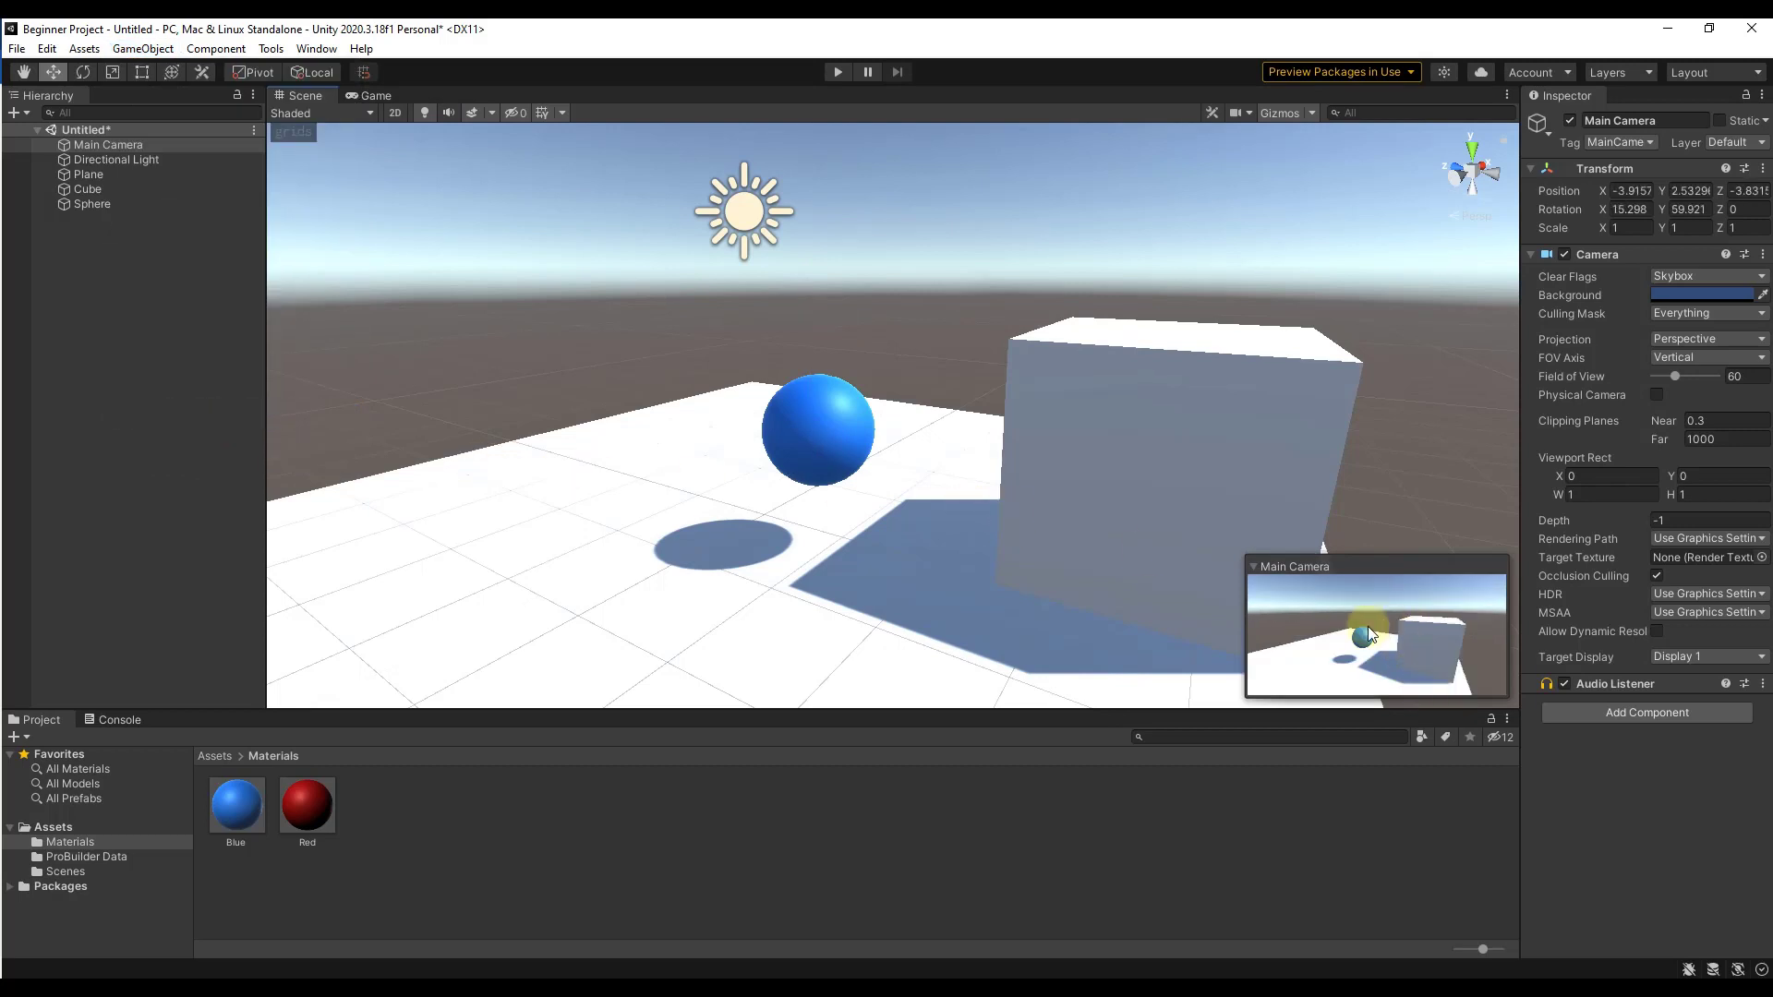
{"action": "left_click", "coordinate": [838, 74]}
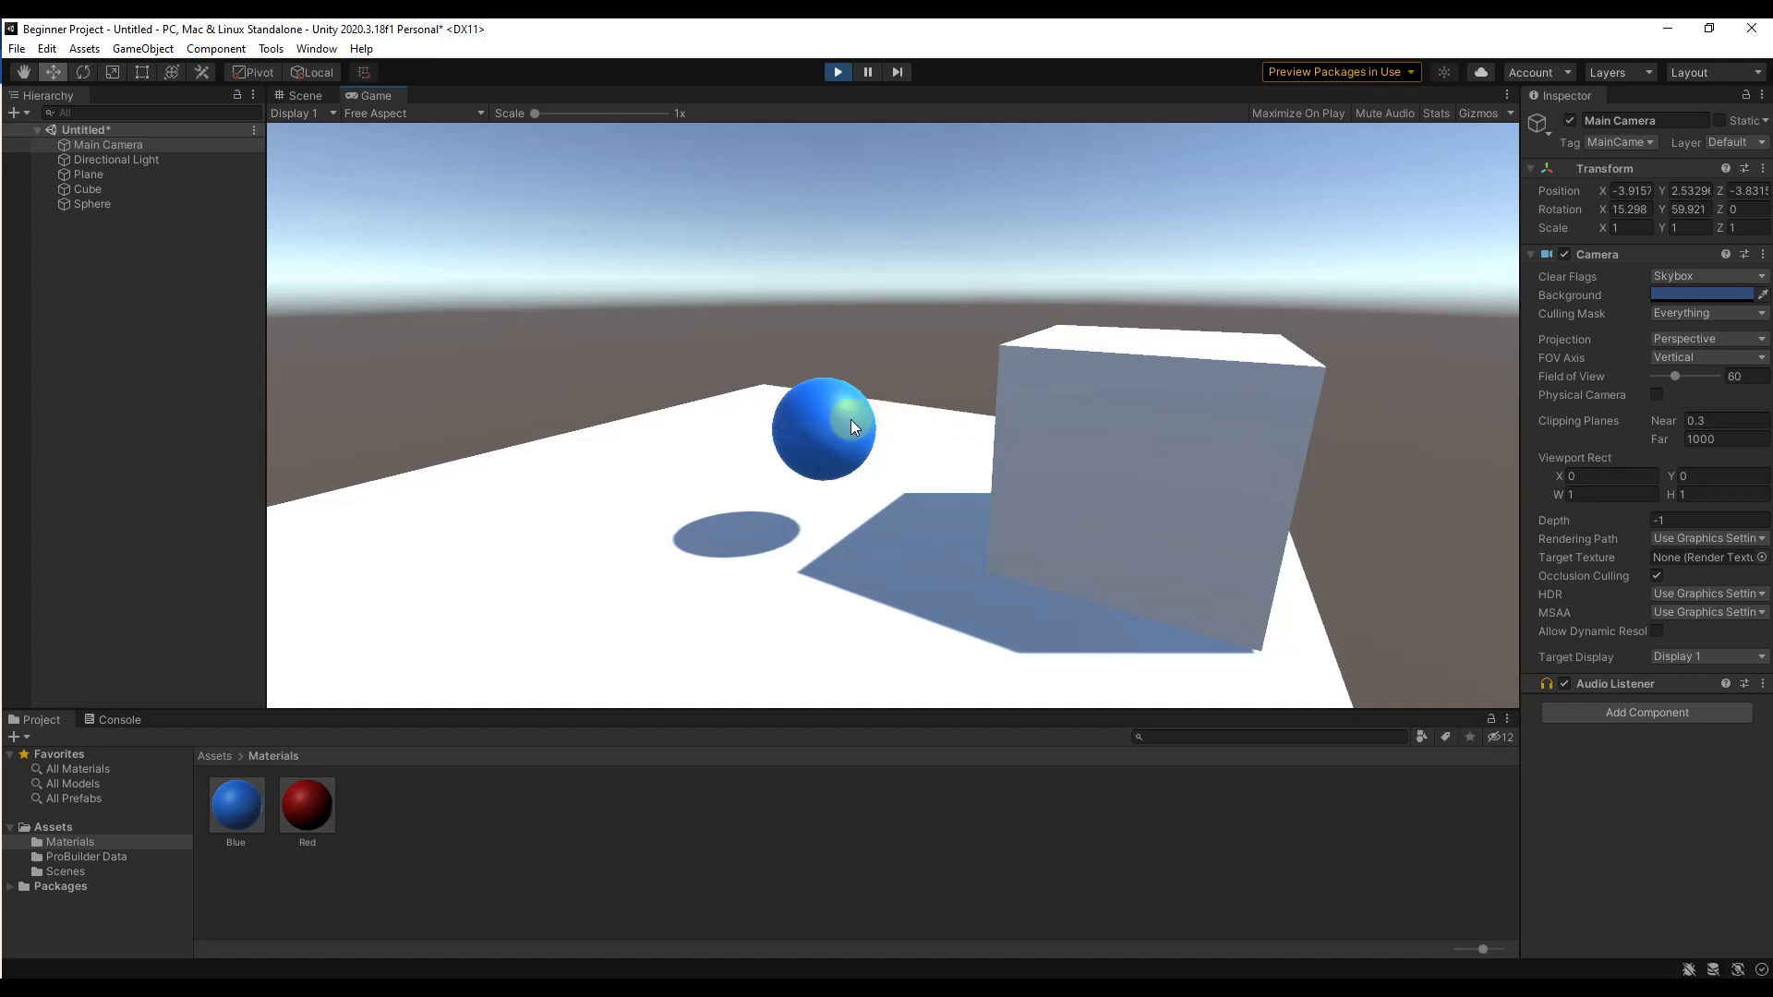
{"action": "left_click", "coordinate": [835, 72]}
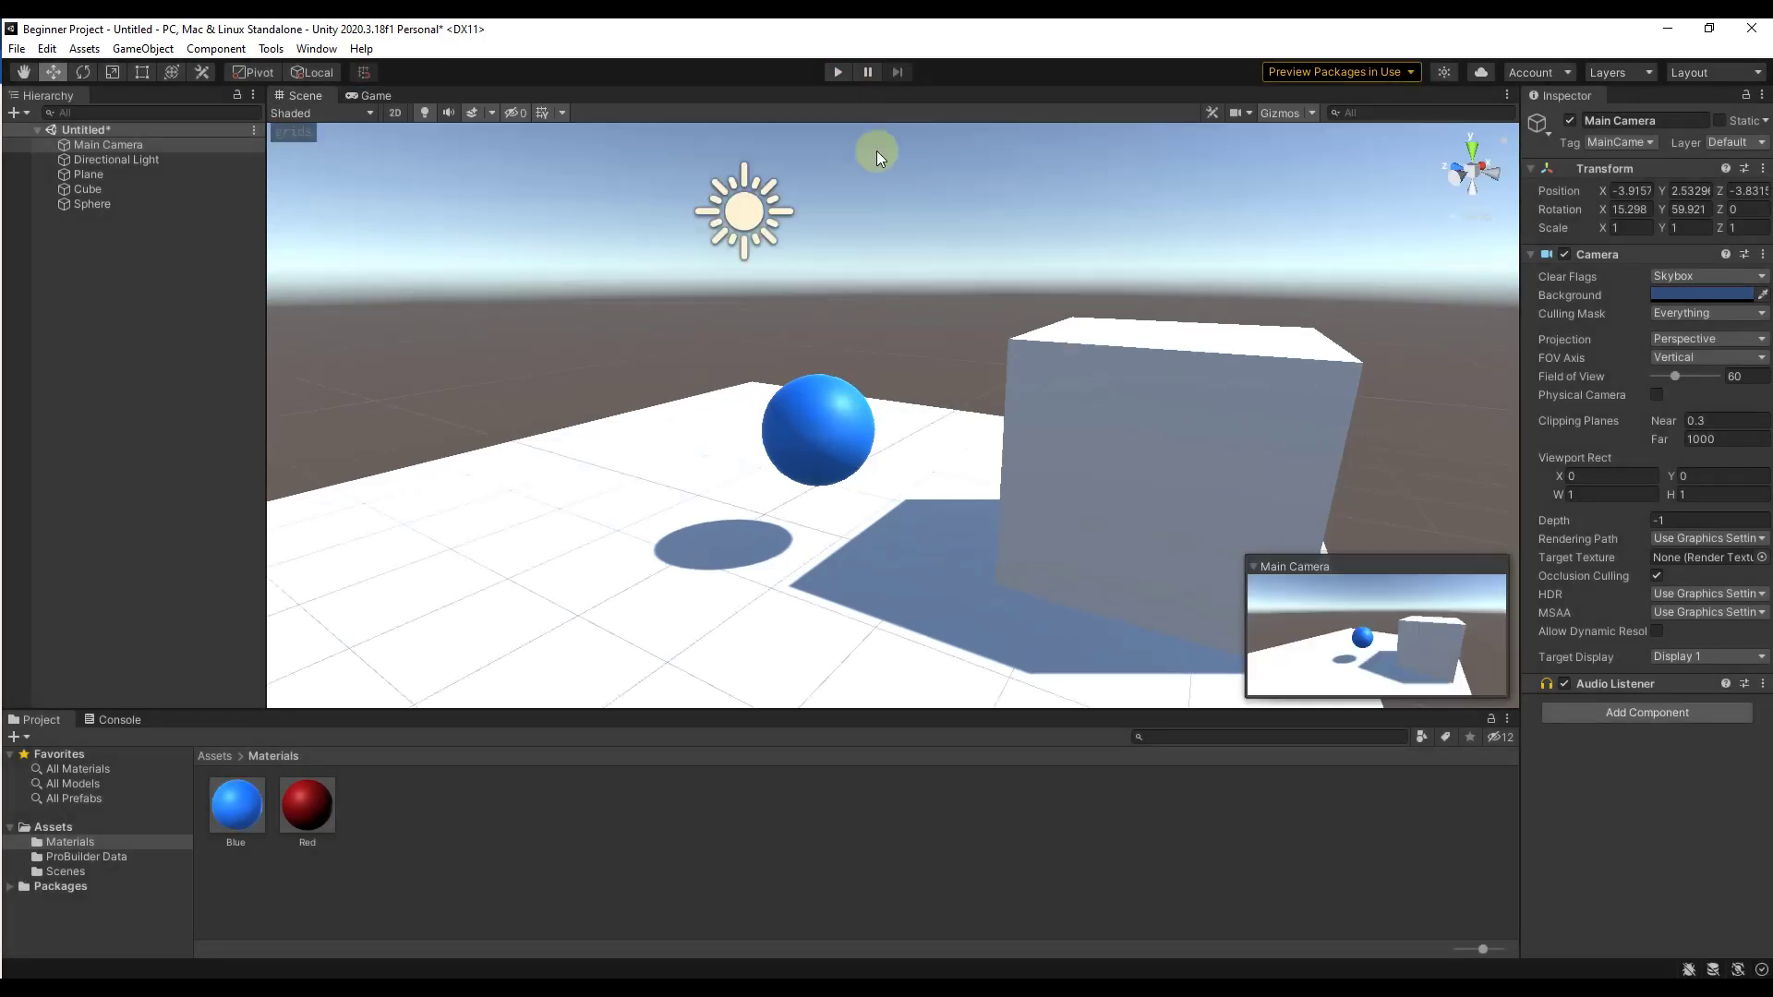
Step: Add a Rigidbody physics component to the blue sphere and run the game briefly to test its gravity
{"action": "left_click", "coordinate": [839, 446]}
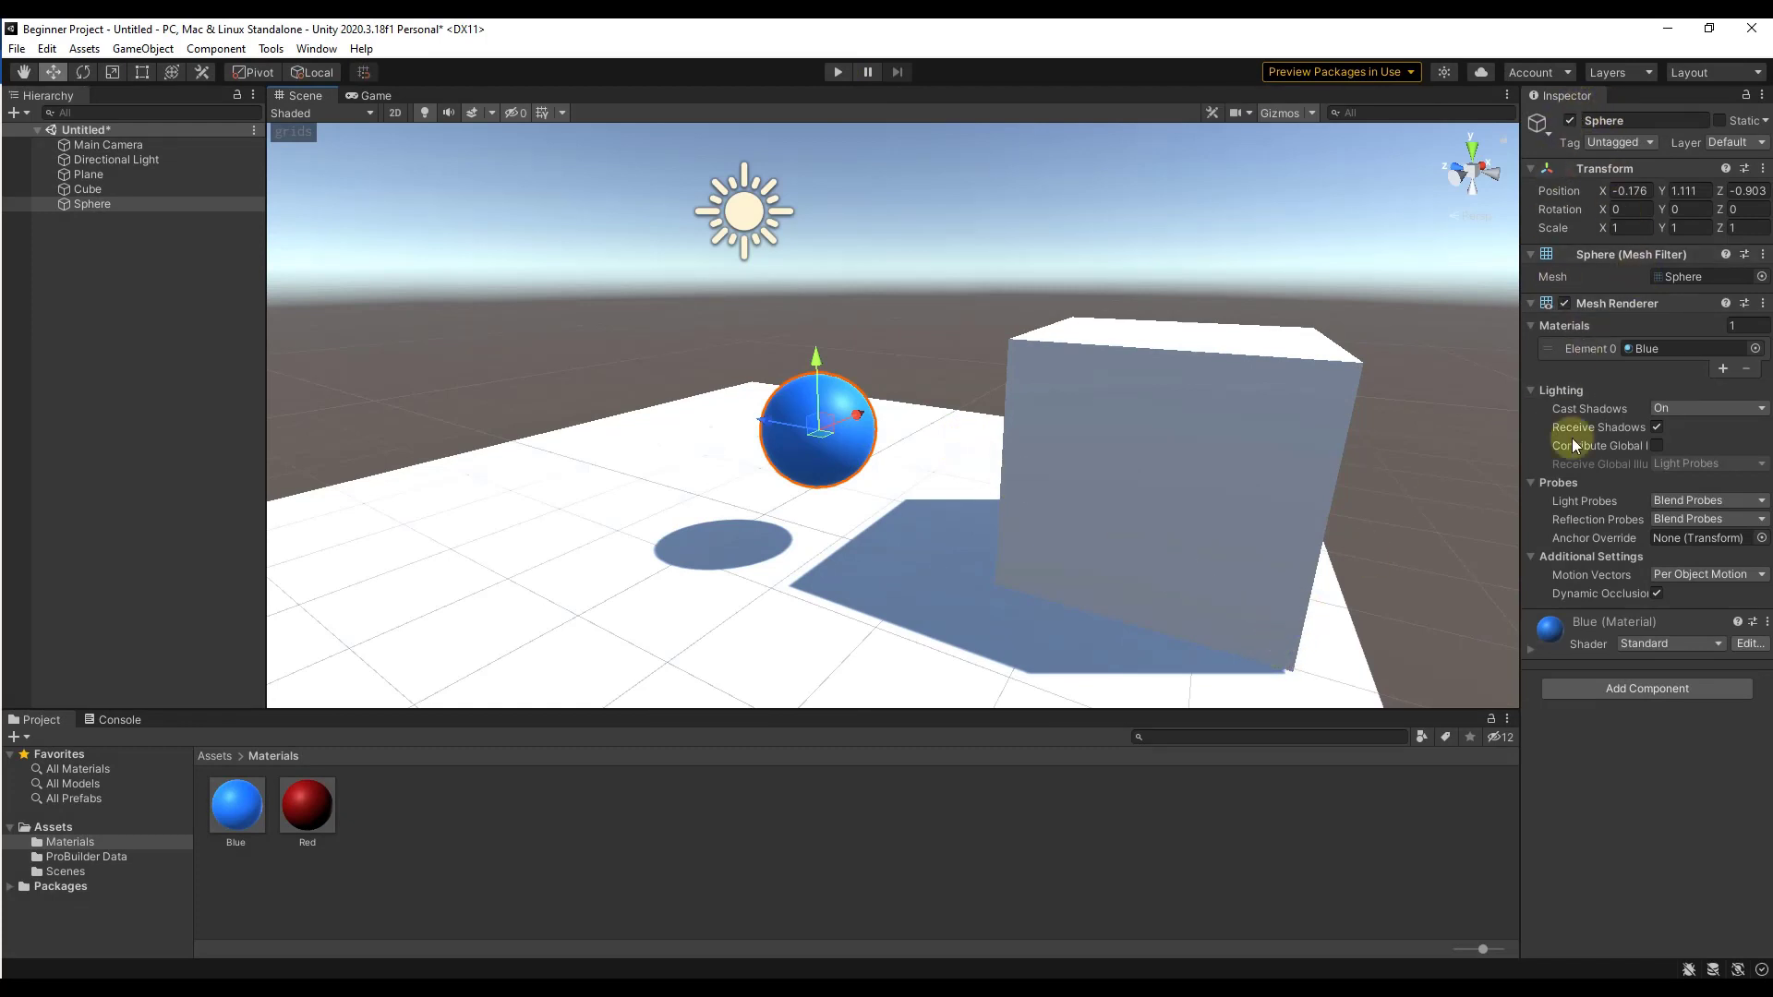
{"action": "left_click", "coordinate": [1636, 696]}
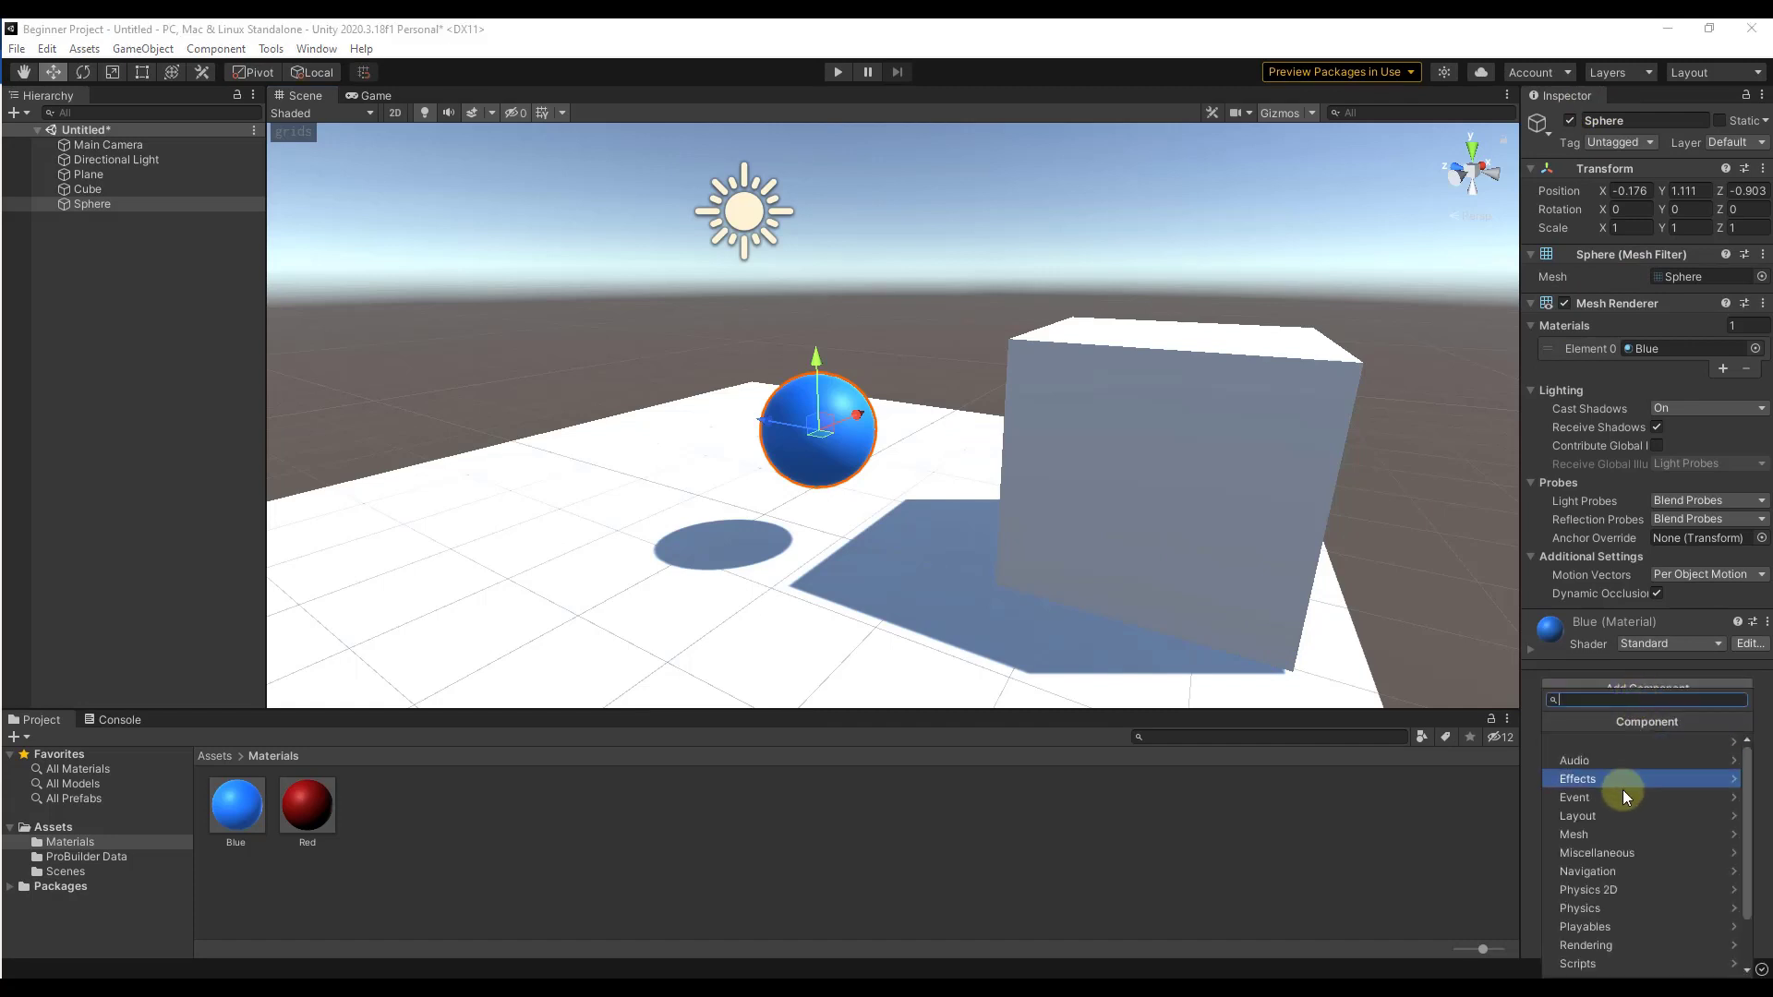
{"action": "scroll", "coordinate": [1611, 877], "scroll_direction": "up", "scroll_amount": 2}
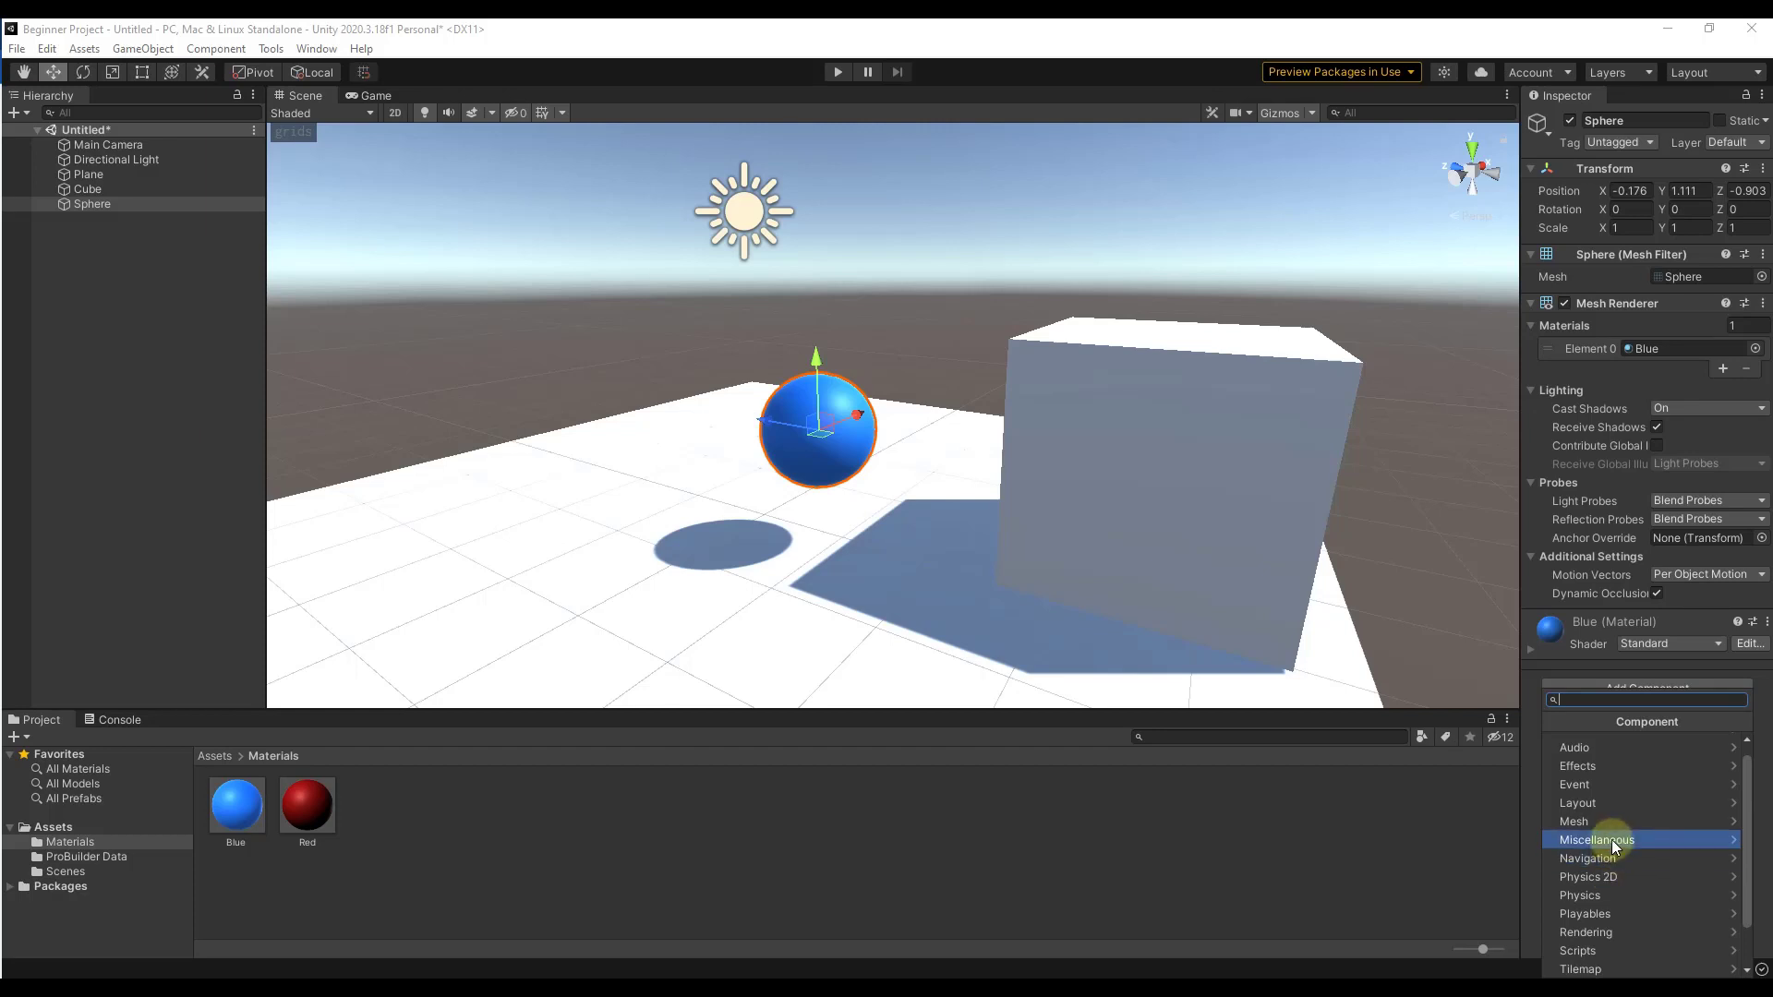
{"action": "left_click", "coordinate": [1614, 892]}
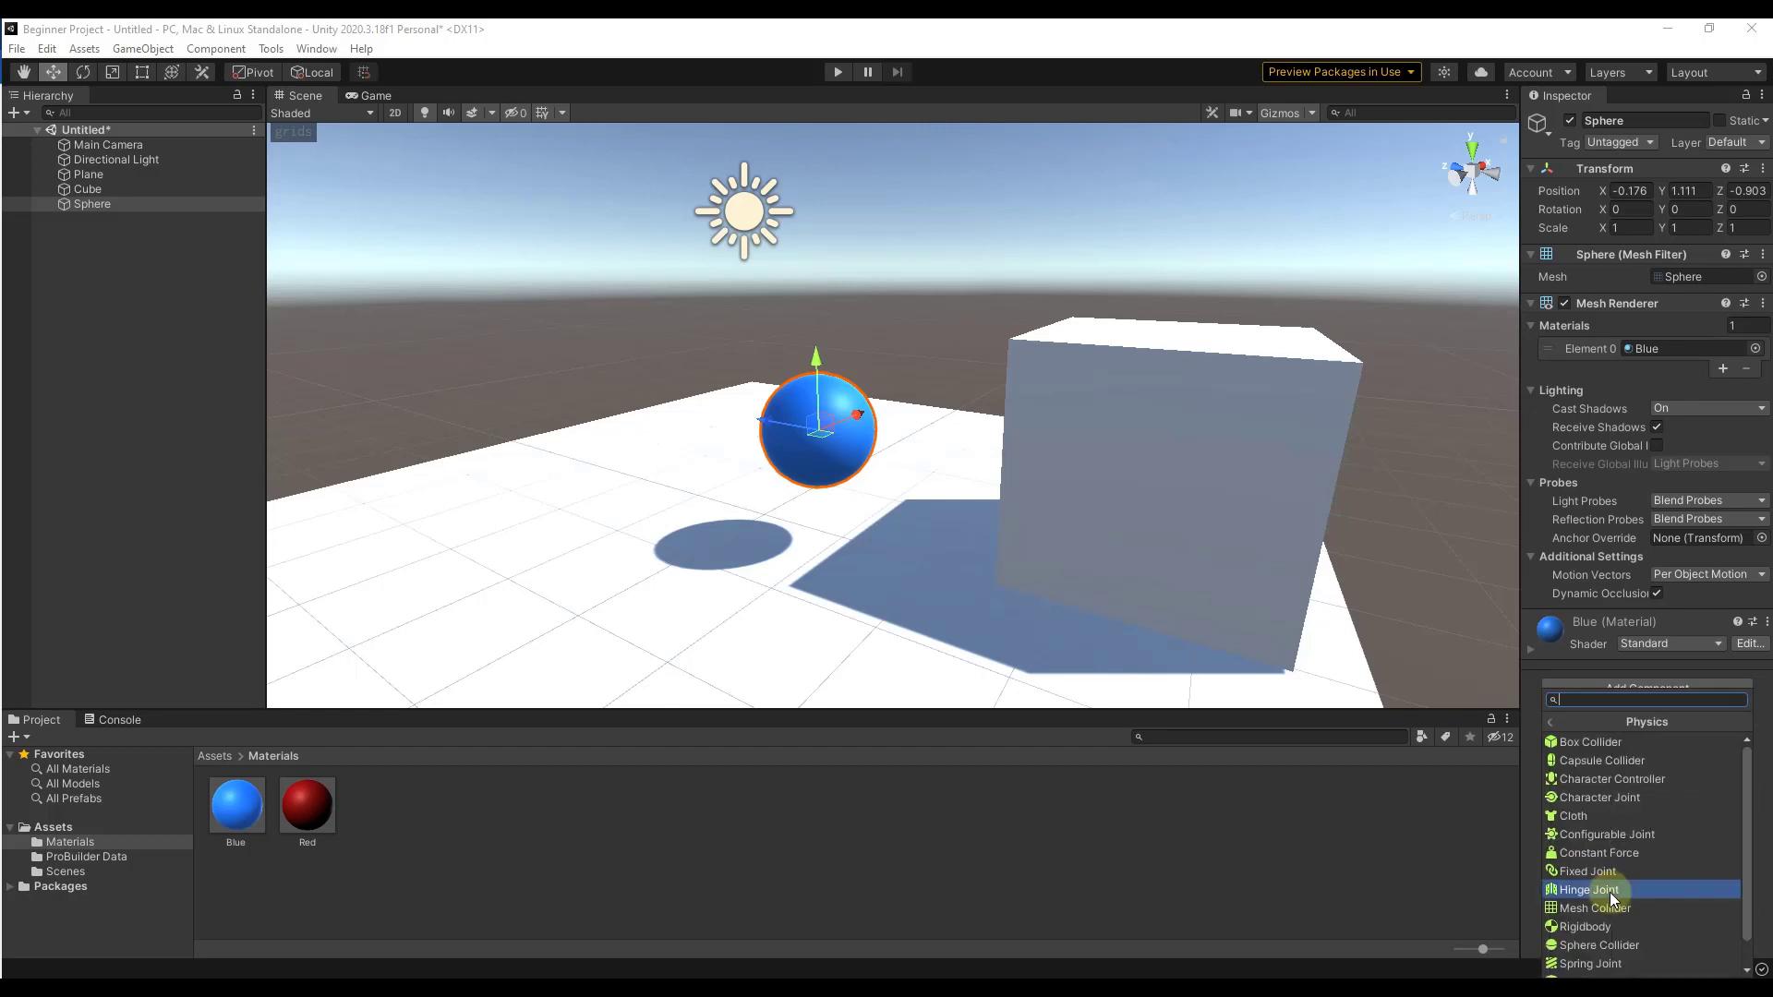
{"action": "scroll", "coordinate": [1643, 797], "scroll_direction": "down", "scroll_amount": 1}
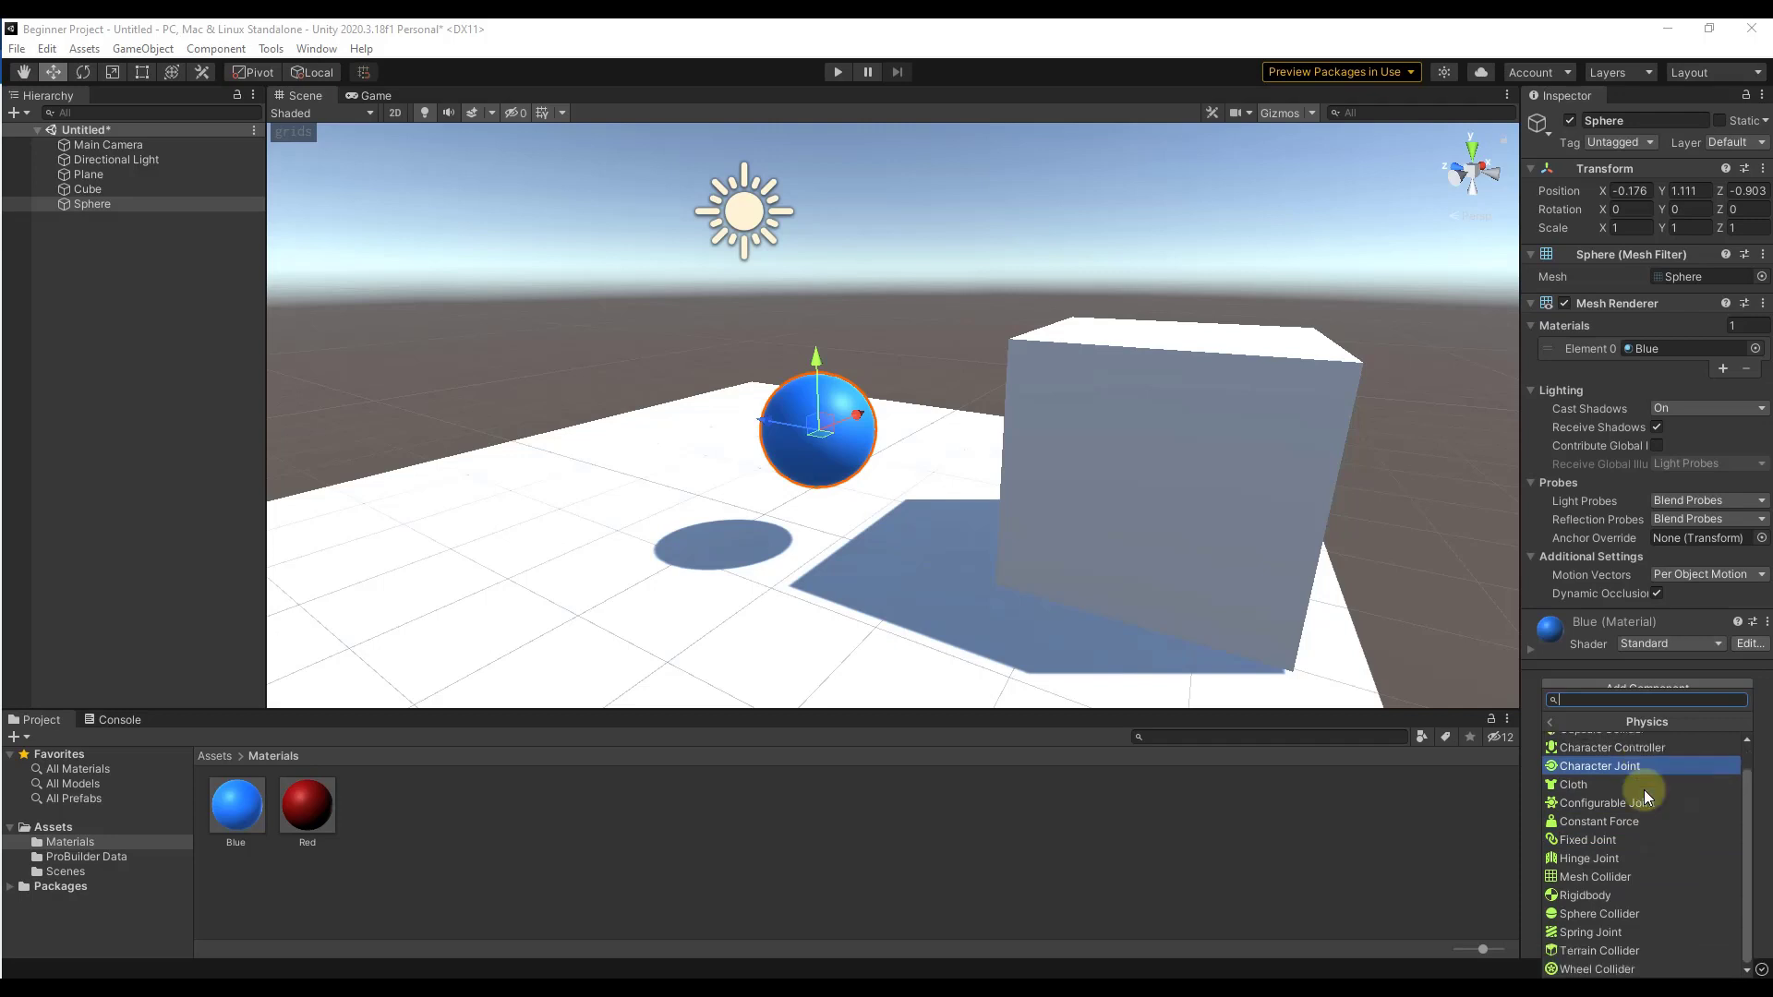
{"action": "left_click", "coordinate": [1585, 896]}
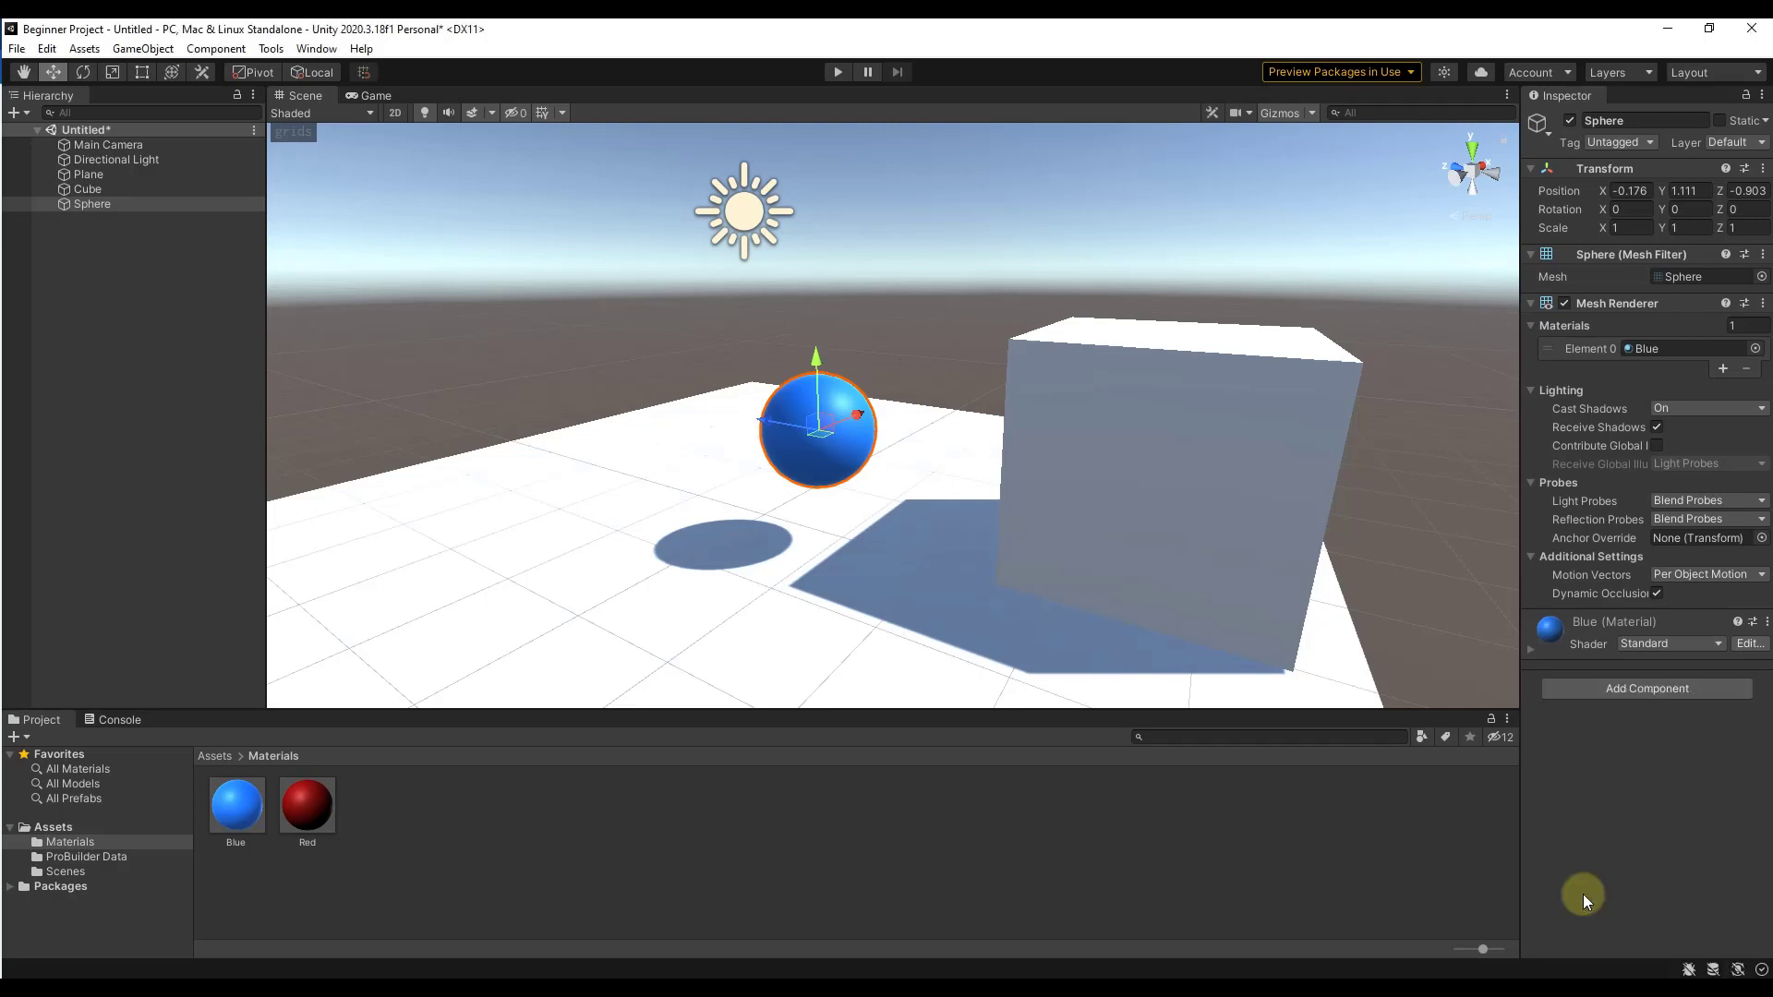
{"action": "scroll", "coordinate": [1632, 679], "scroll_direction": "down", "scroll_amount": 5}
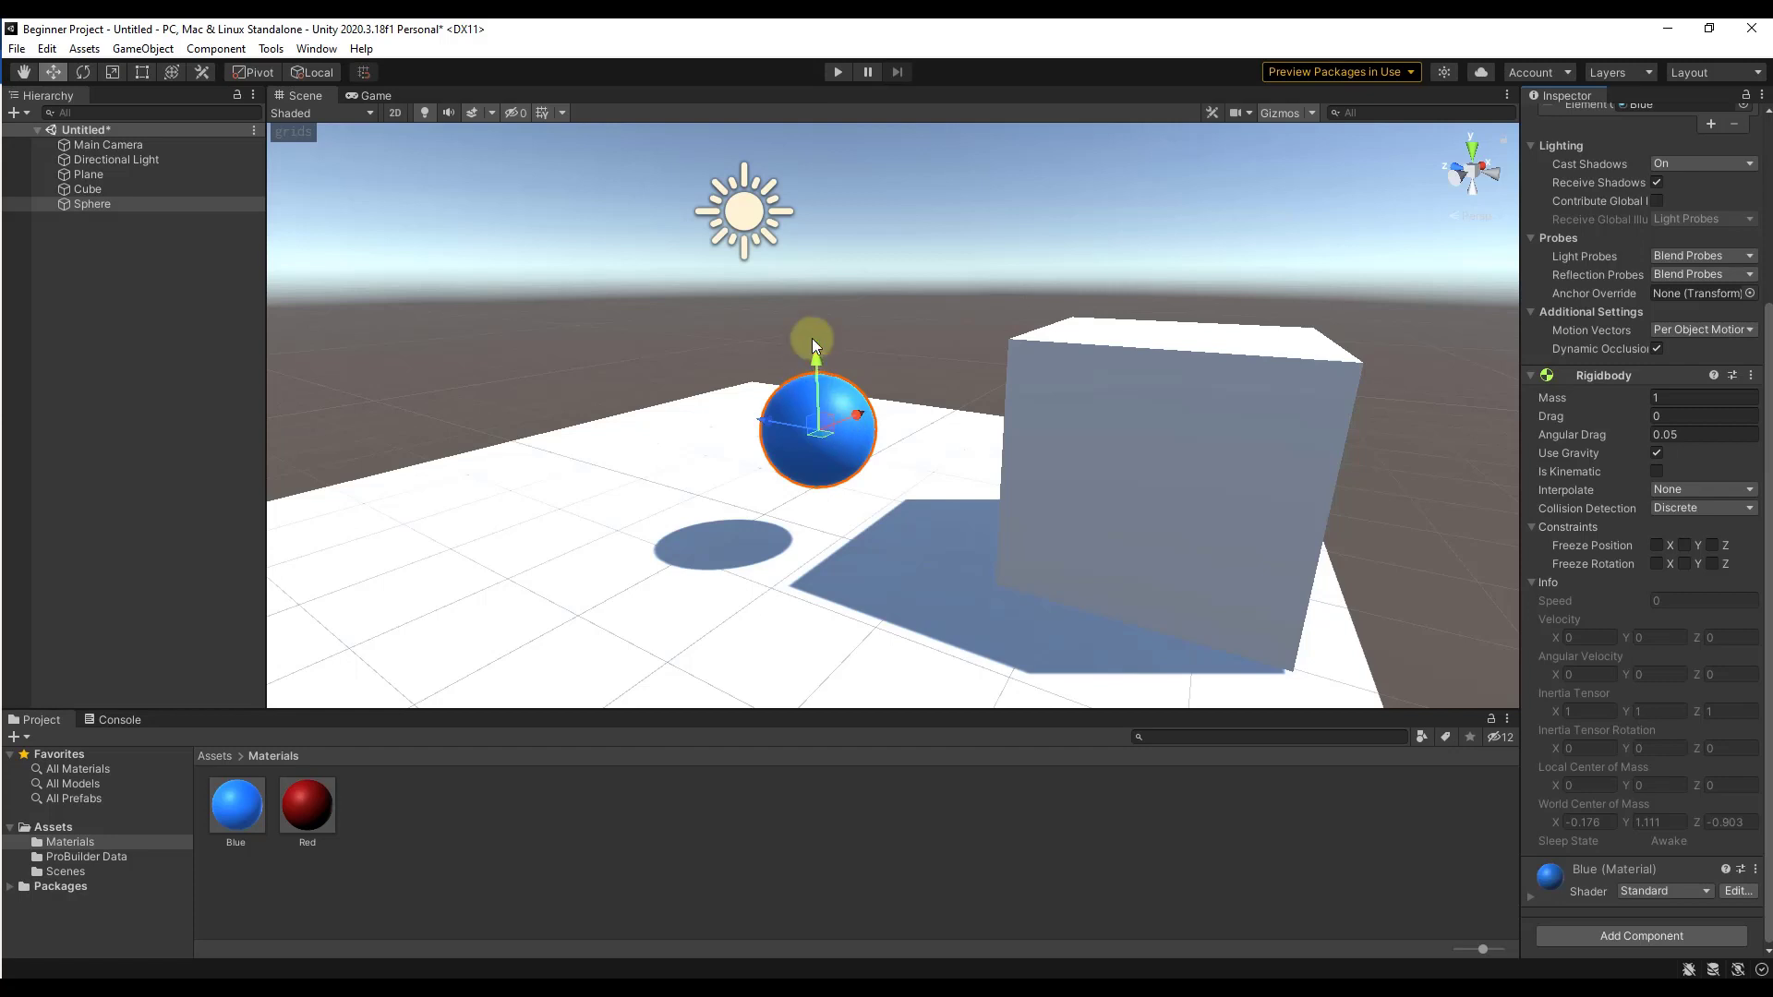
{"action": "left_click", "coordinate": [837, 72]}
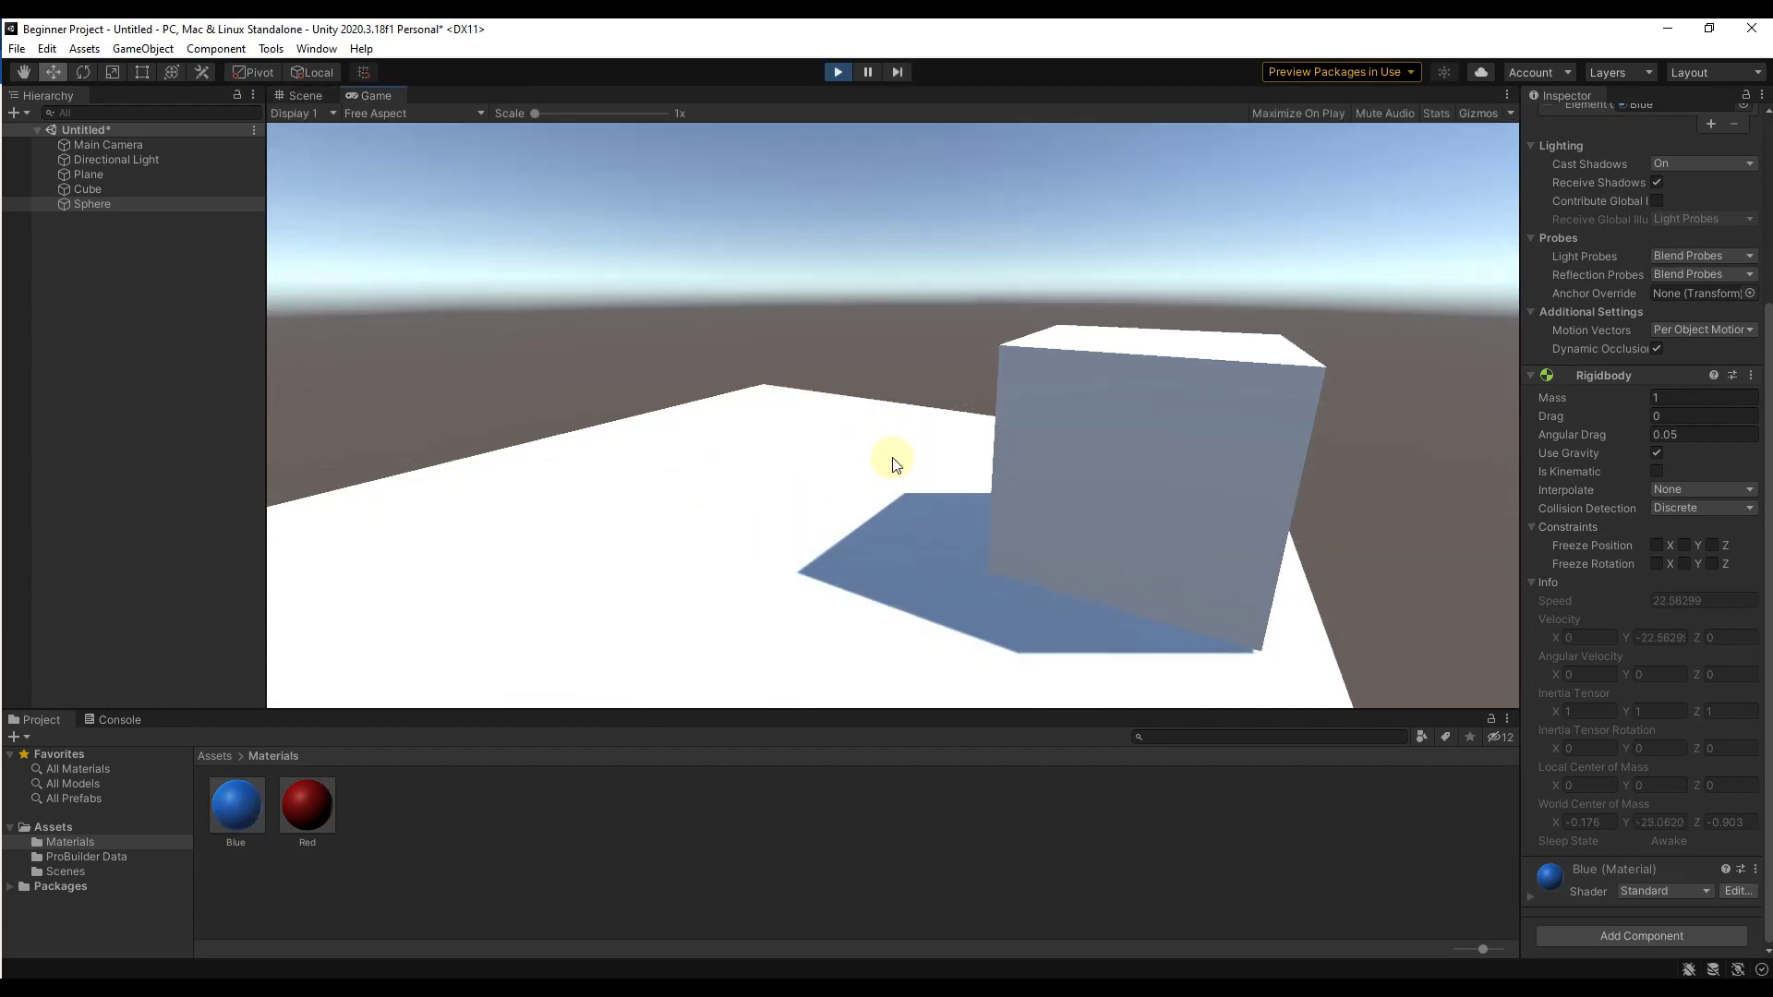
{"action": "left_click", "coordinate": [836, 72]}
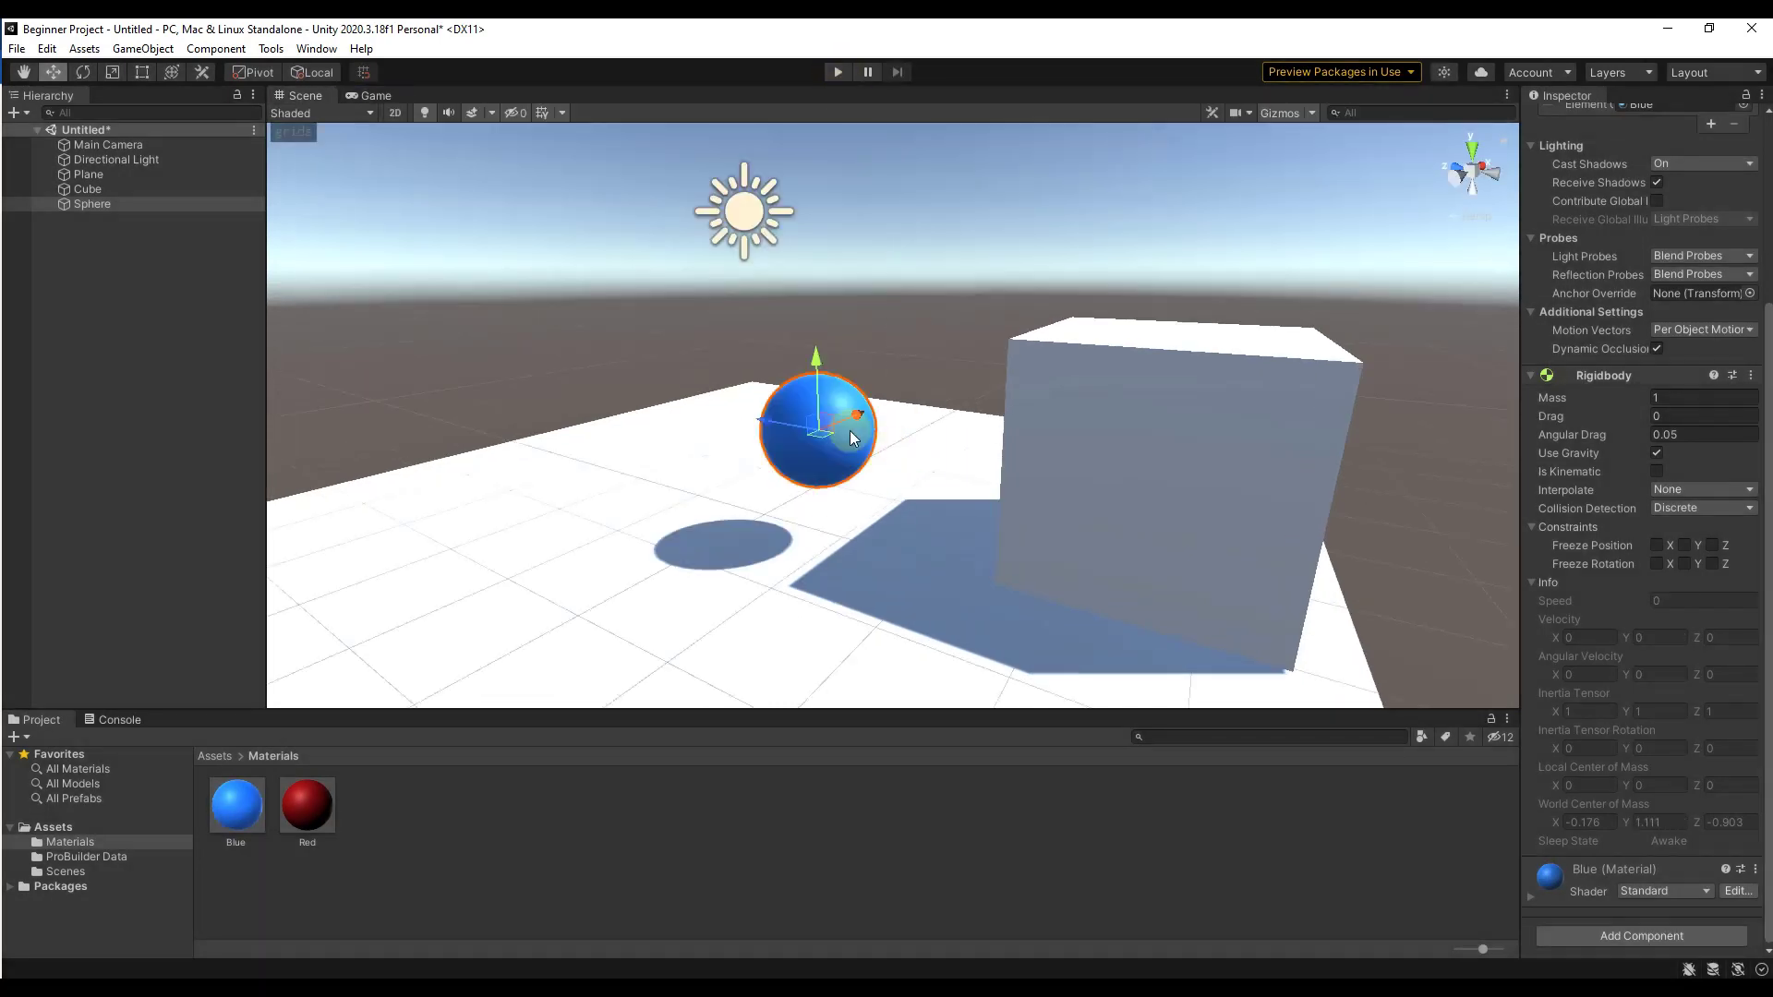
Step: Raise the sphere to about Y 2.94 above the plane and run the game again to test its fall
{"action": "left_click_drag", "start_coordinate": [816, 364], "coordinate": [817, 129]}
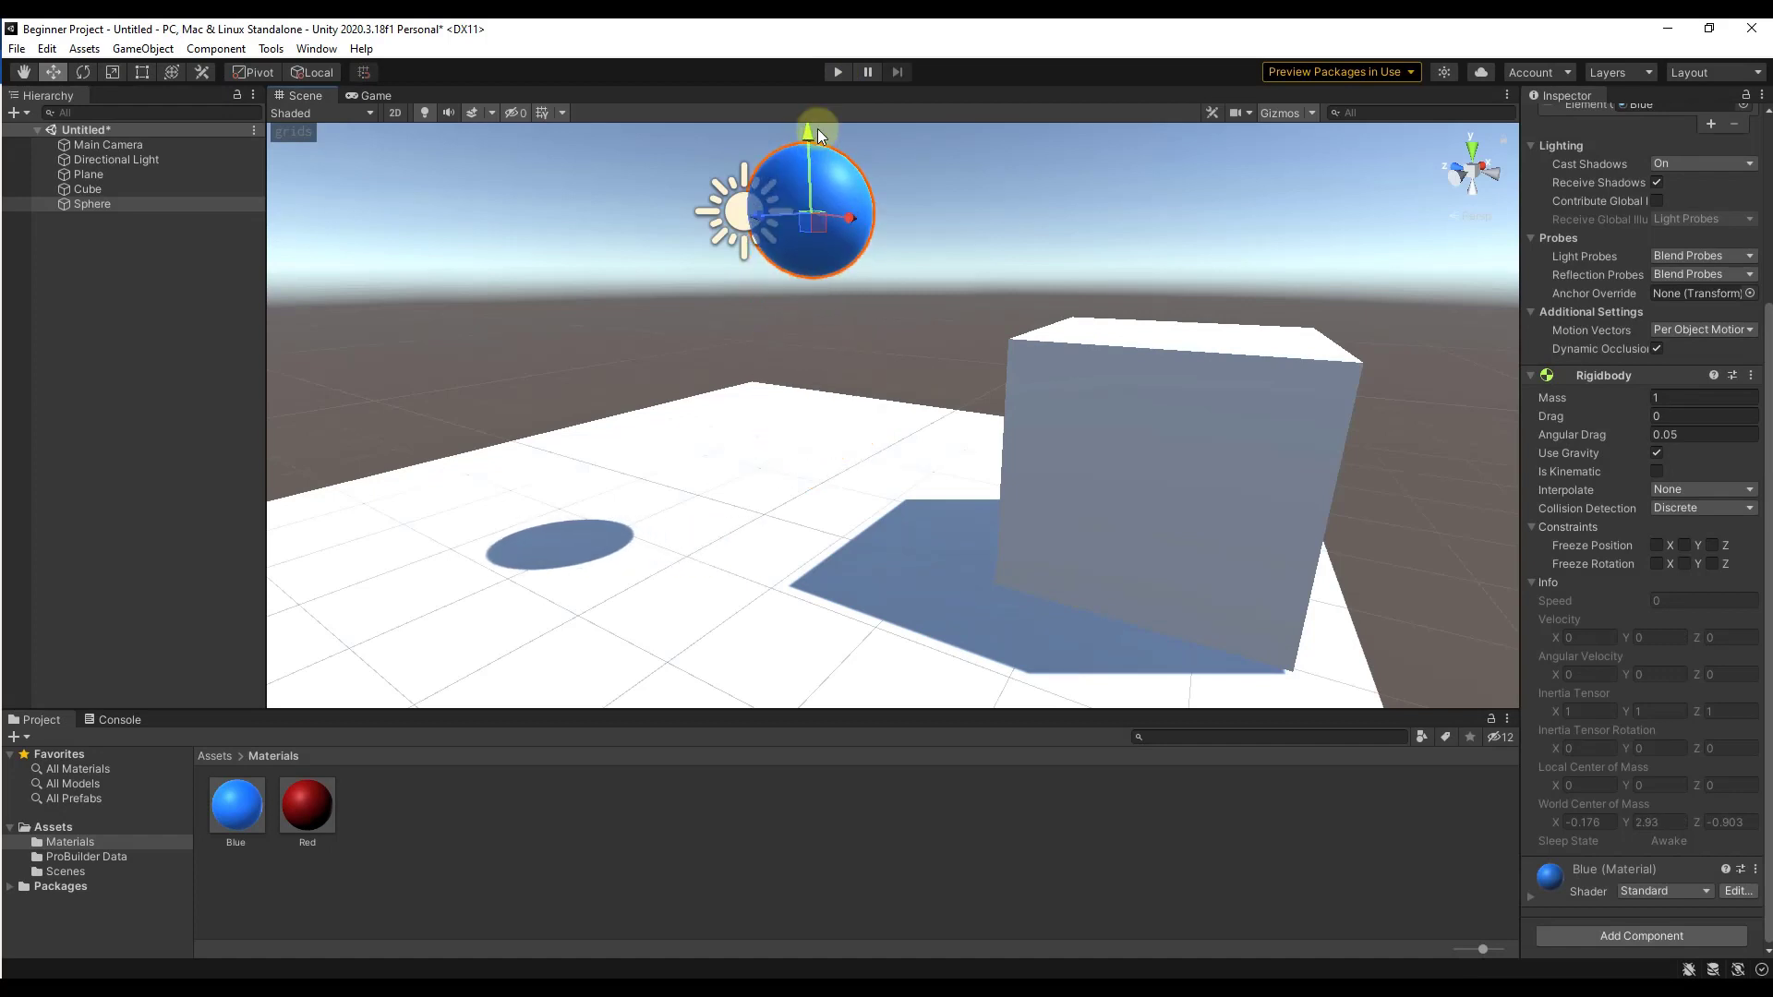
{"action": "left_click", "coordinate": [838, 72]}
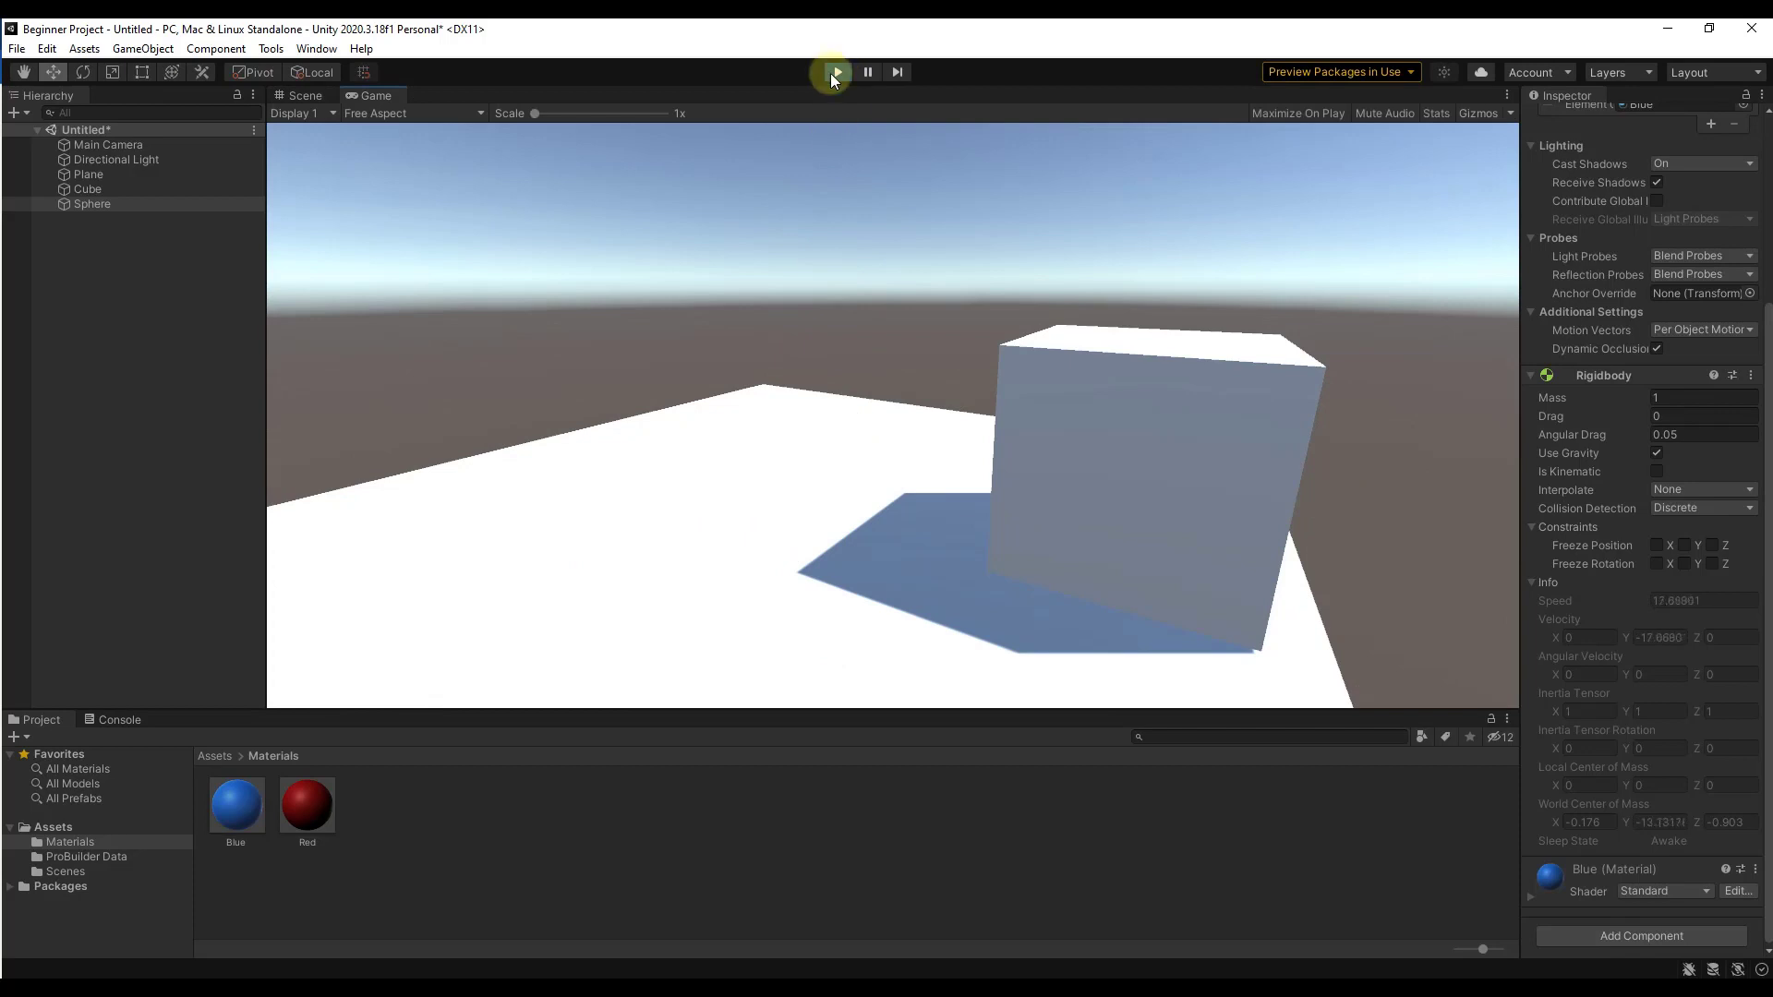
{"action": "left_click", "coordinate": [831, 72]}
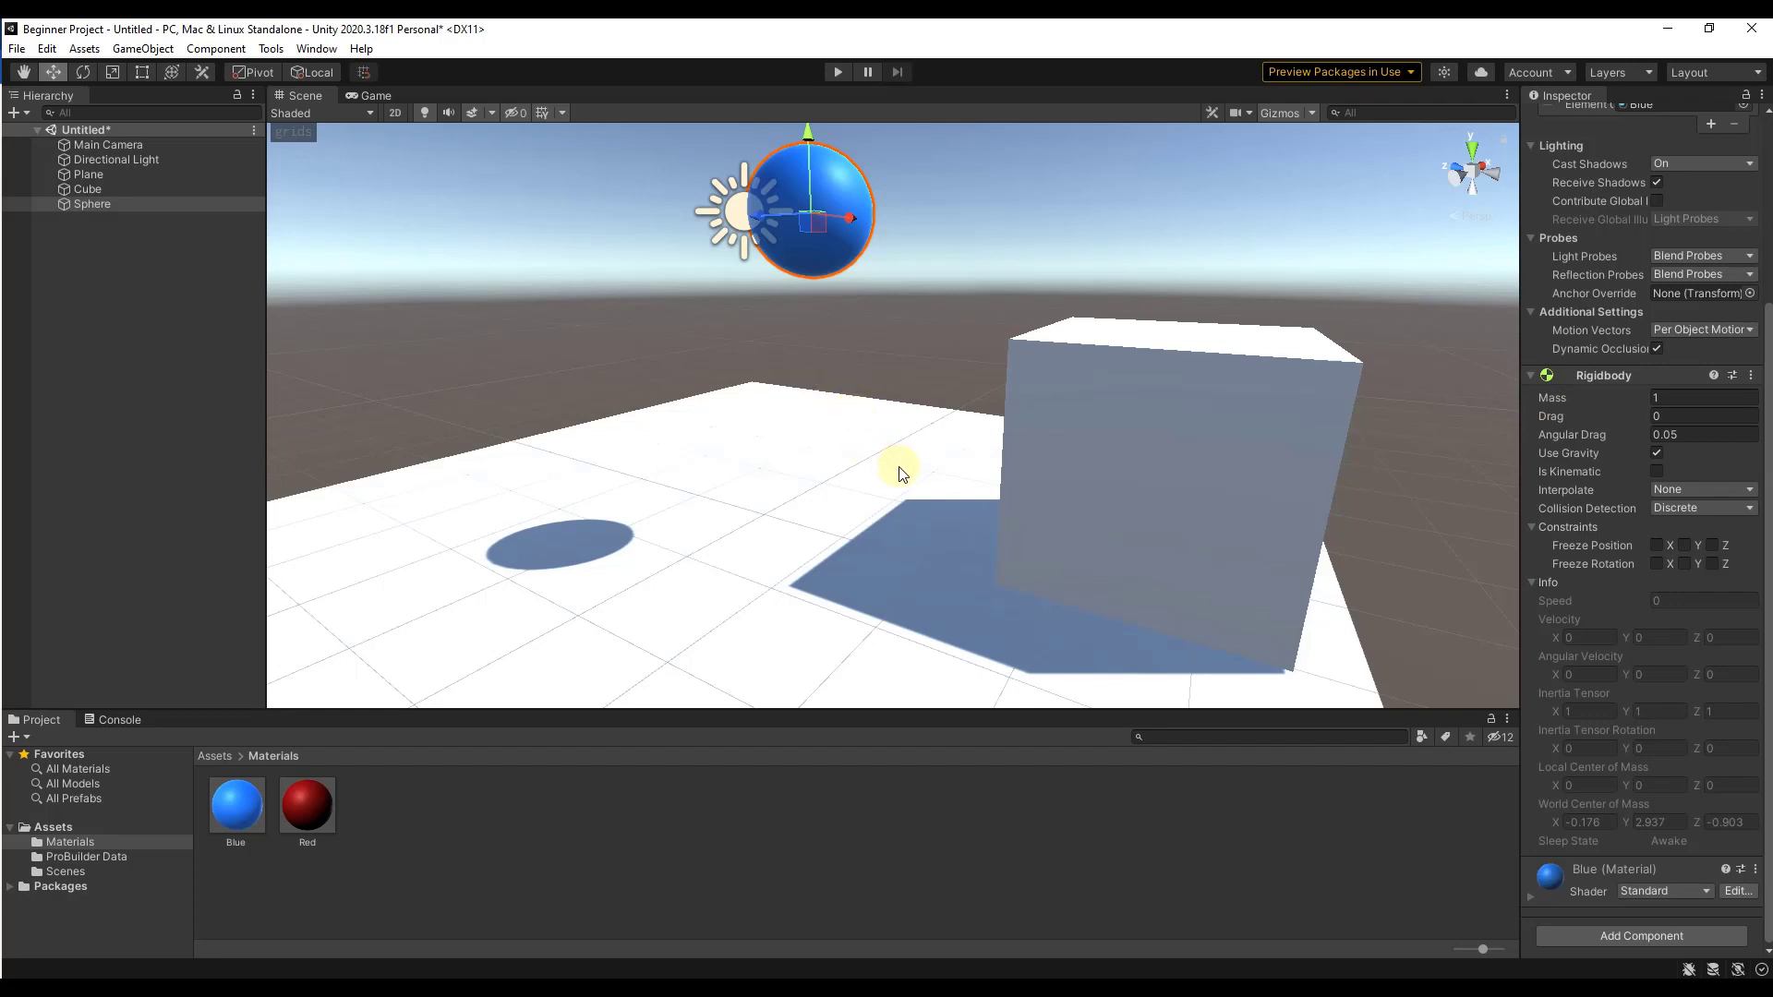
Step: Add a Sphere Collider to the sphere and run the game to test its collision with the plane
{"action": "left_click", "coordinate": [1530, 374]}
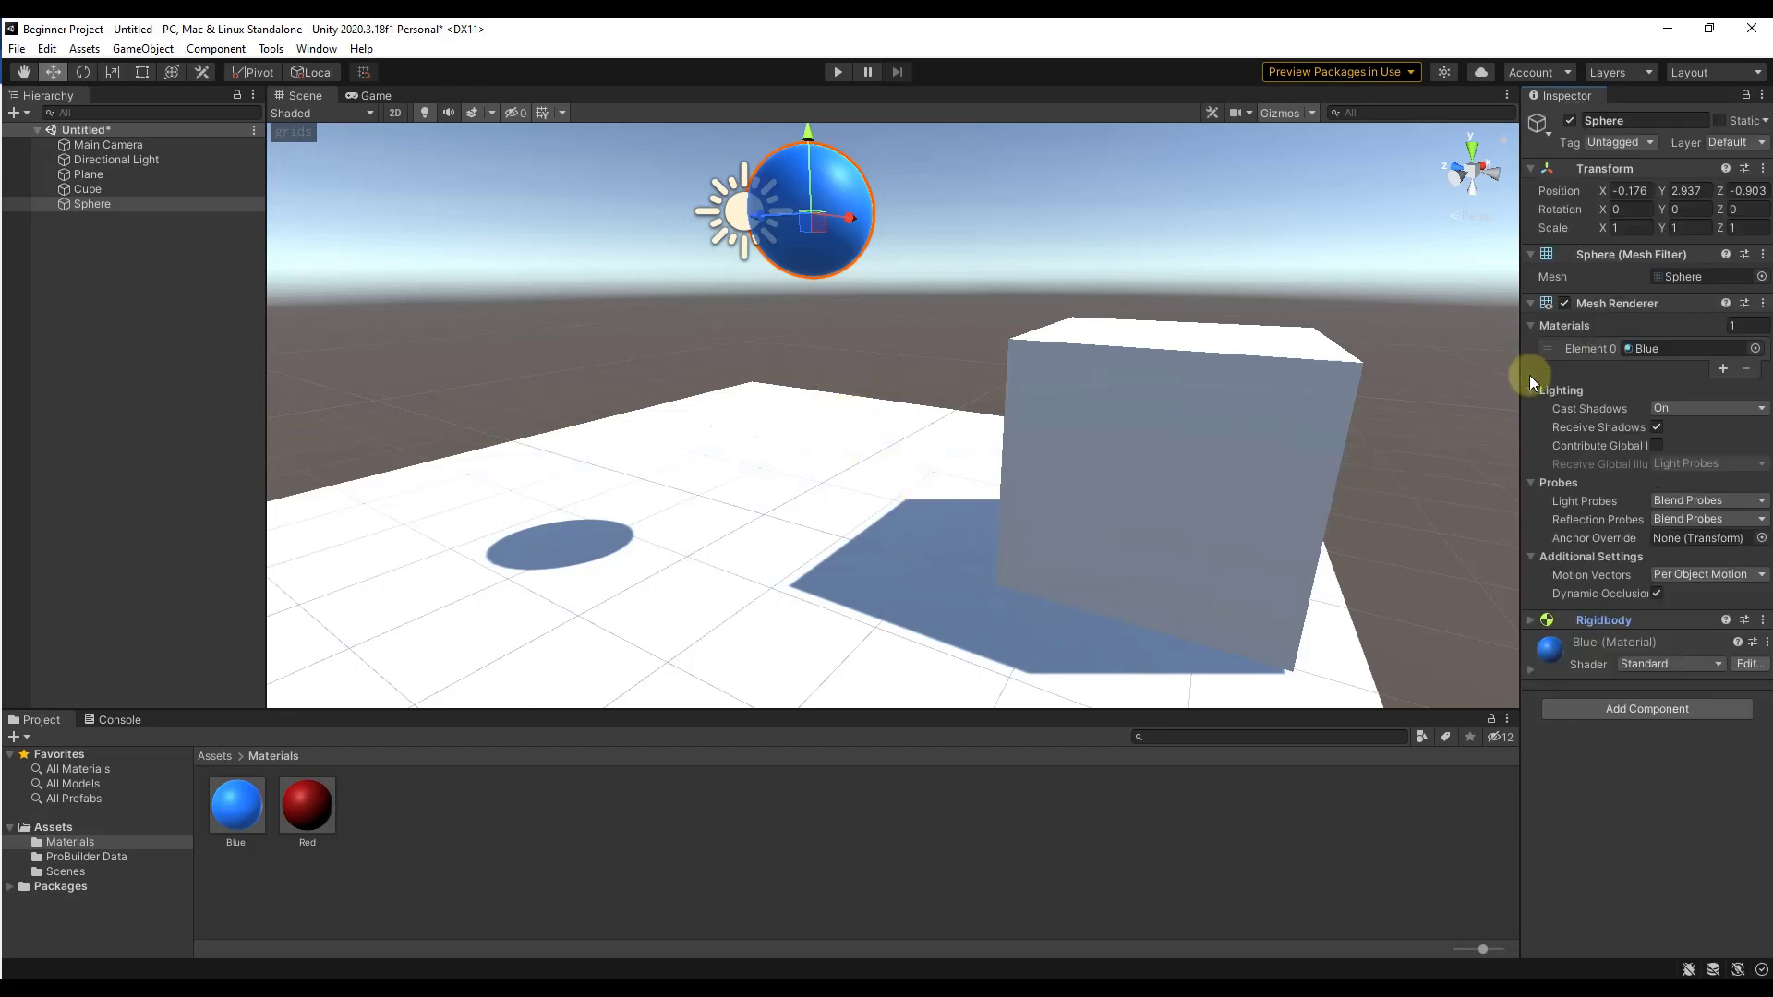
{"action": "left_click", "coordinate": [1623, 707]}
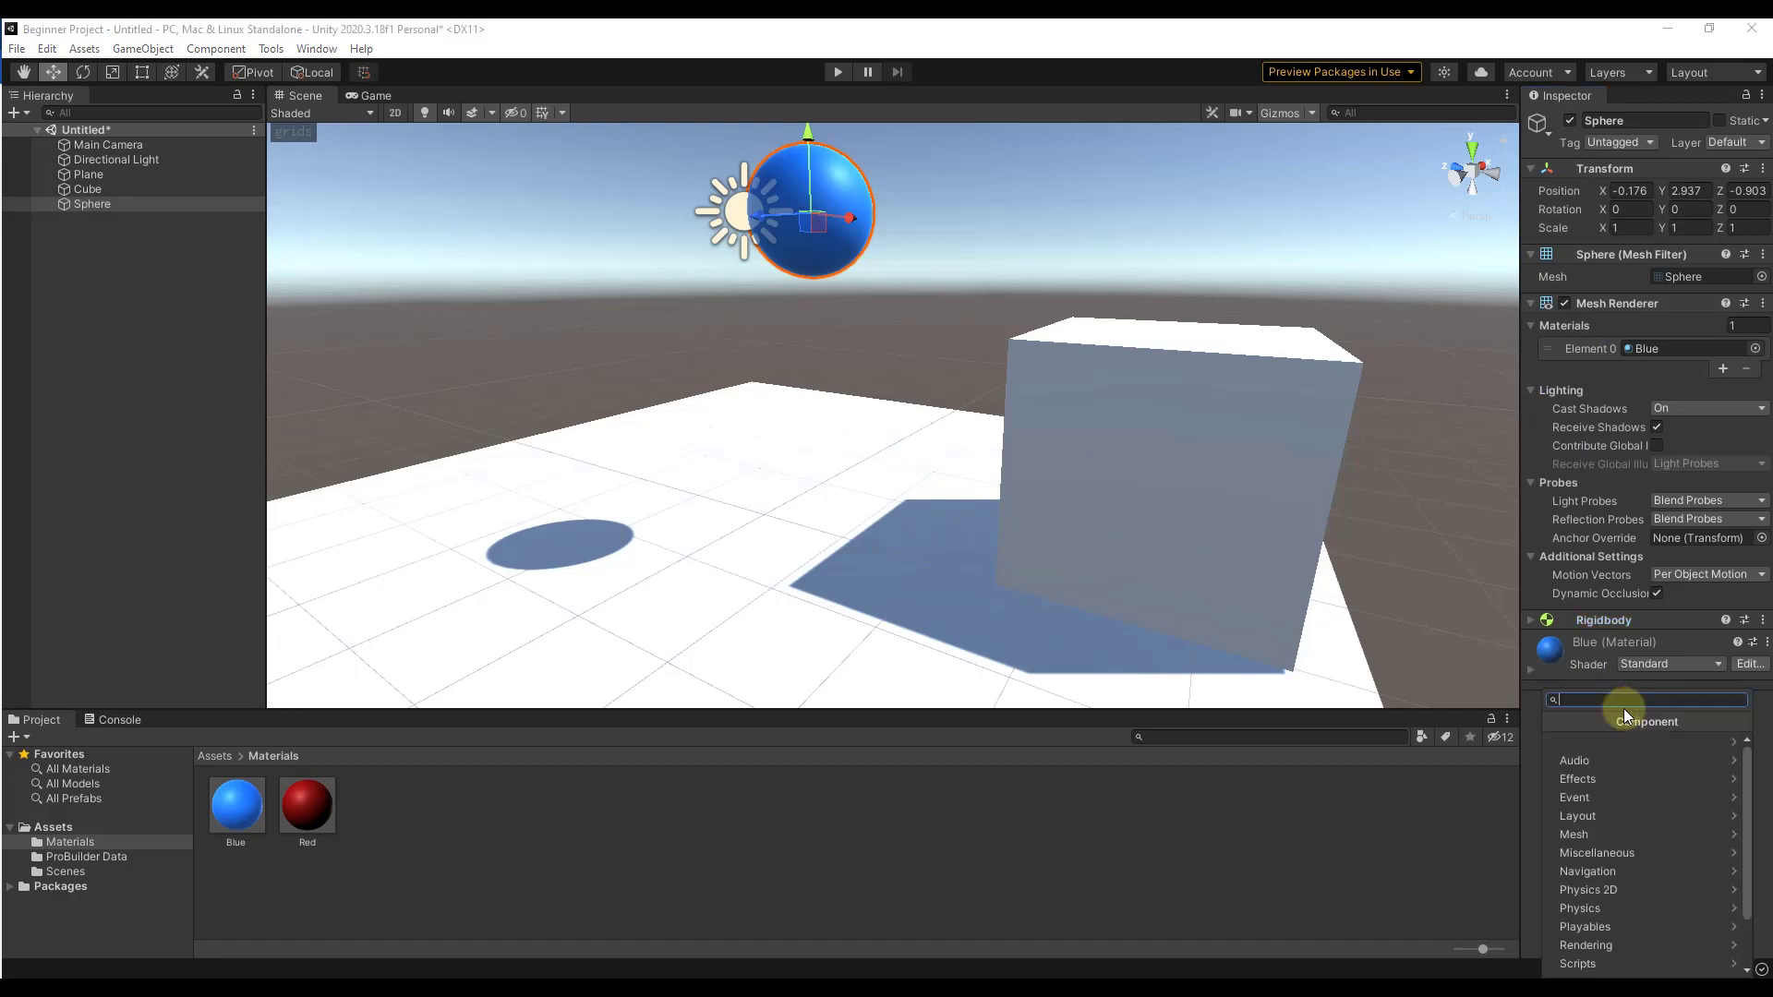
{"action": "left_click", "coordinate": [1614, 910]}
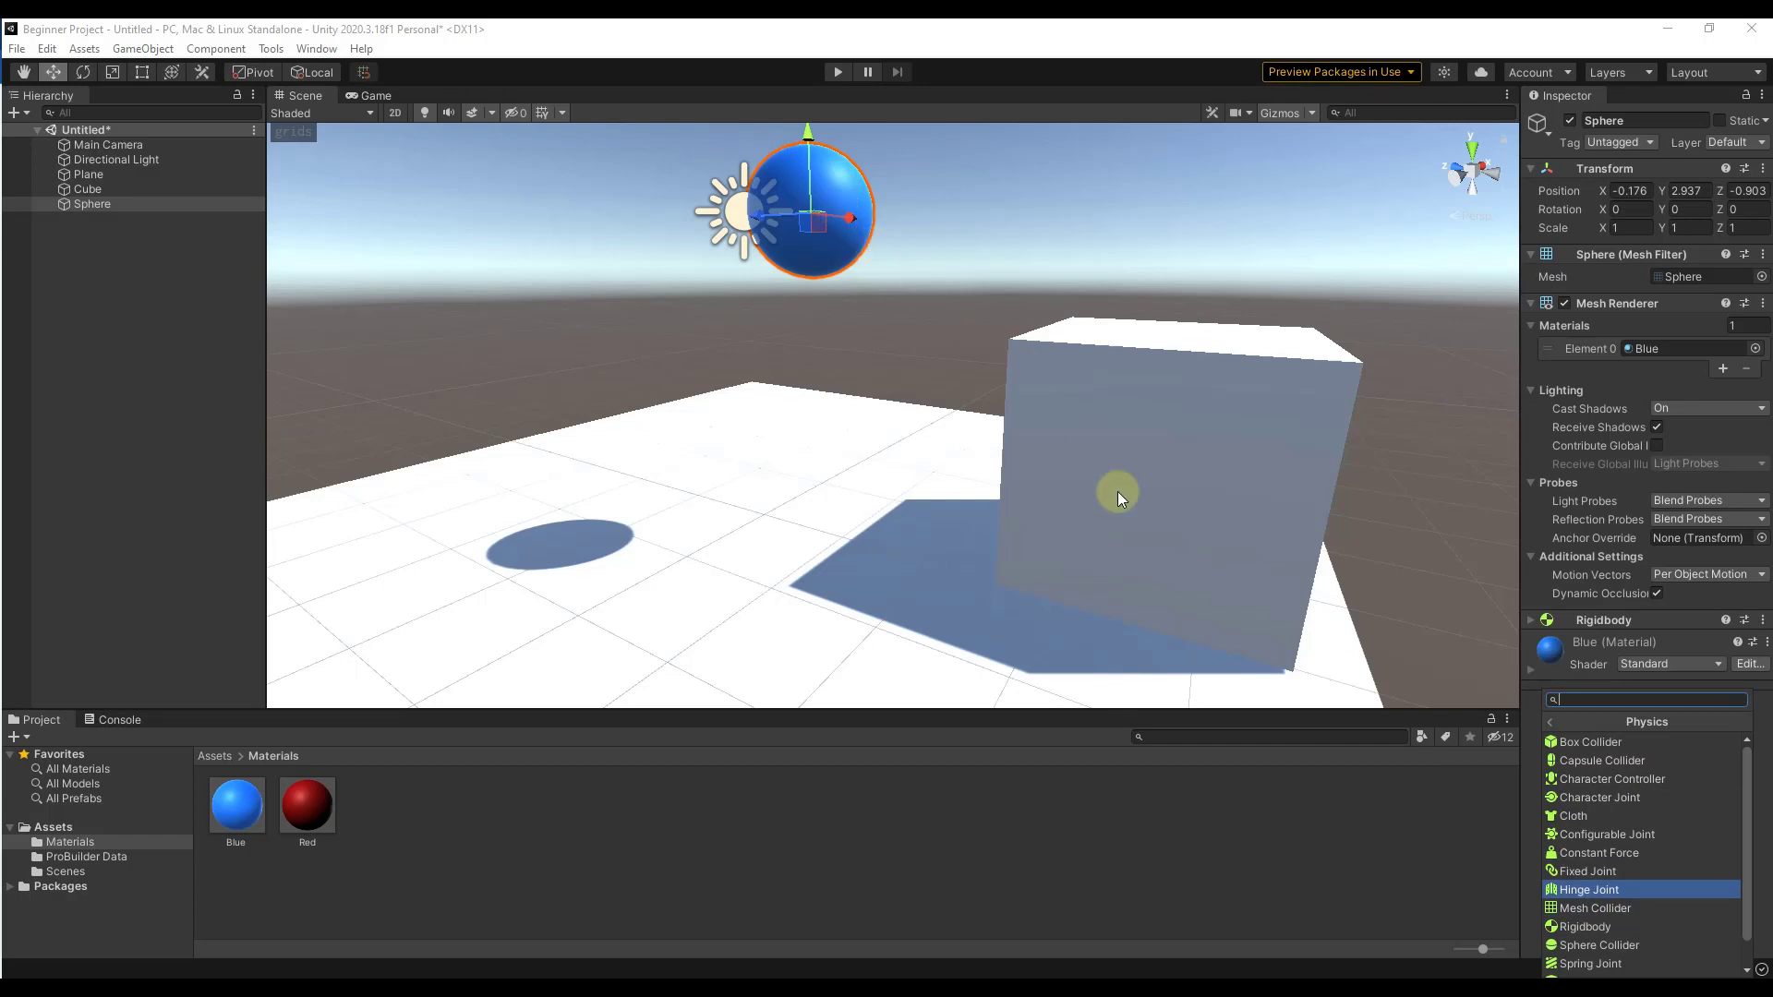
{"action": "left_click", "coordinate": [1592, 945]}
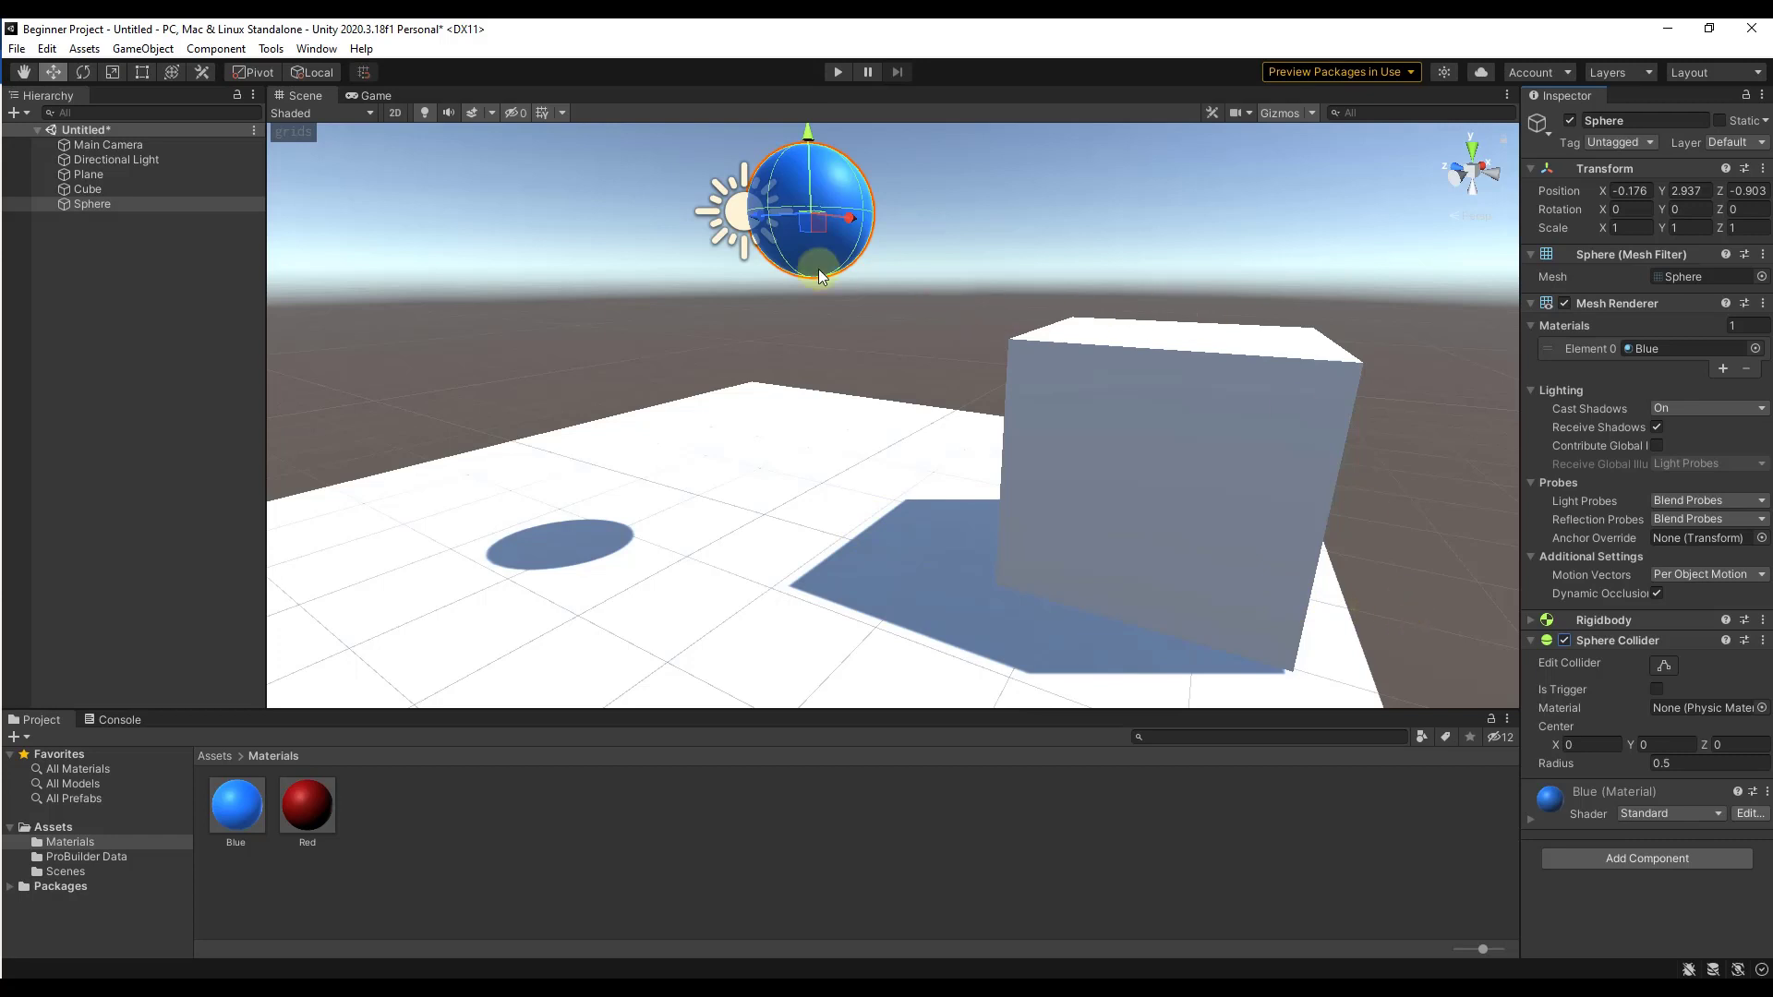
{"action": "left_click", "coordinate": [840, 72]}
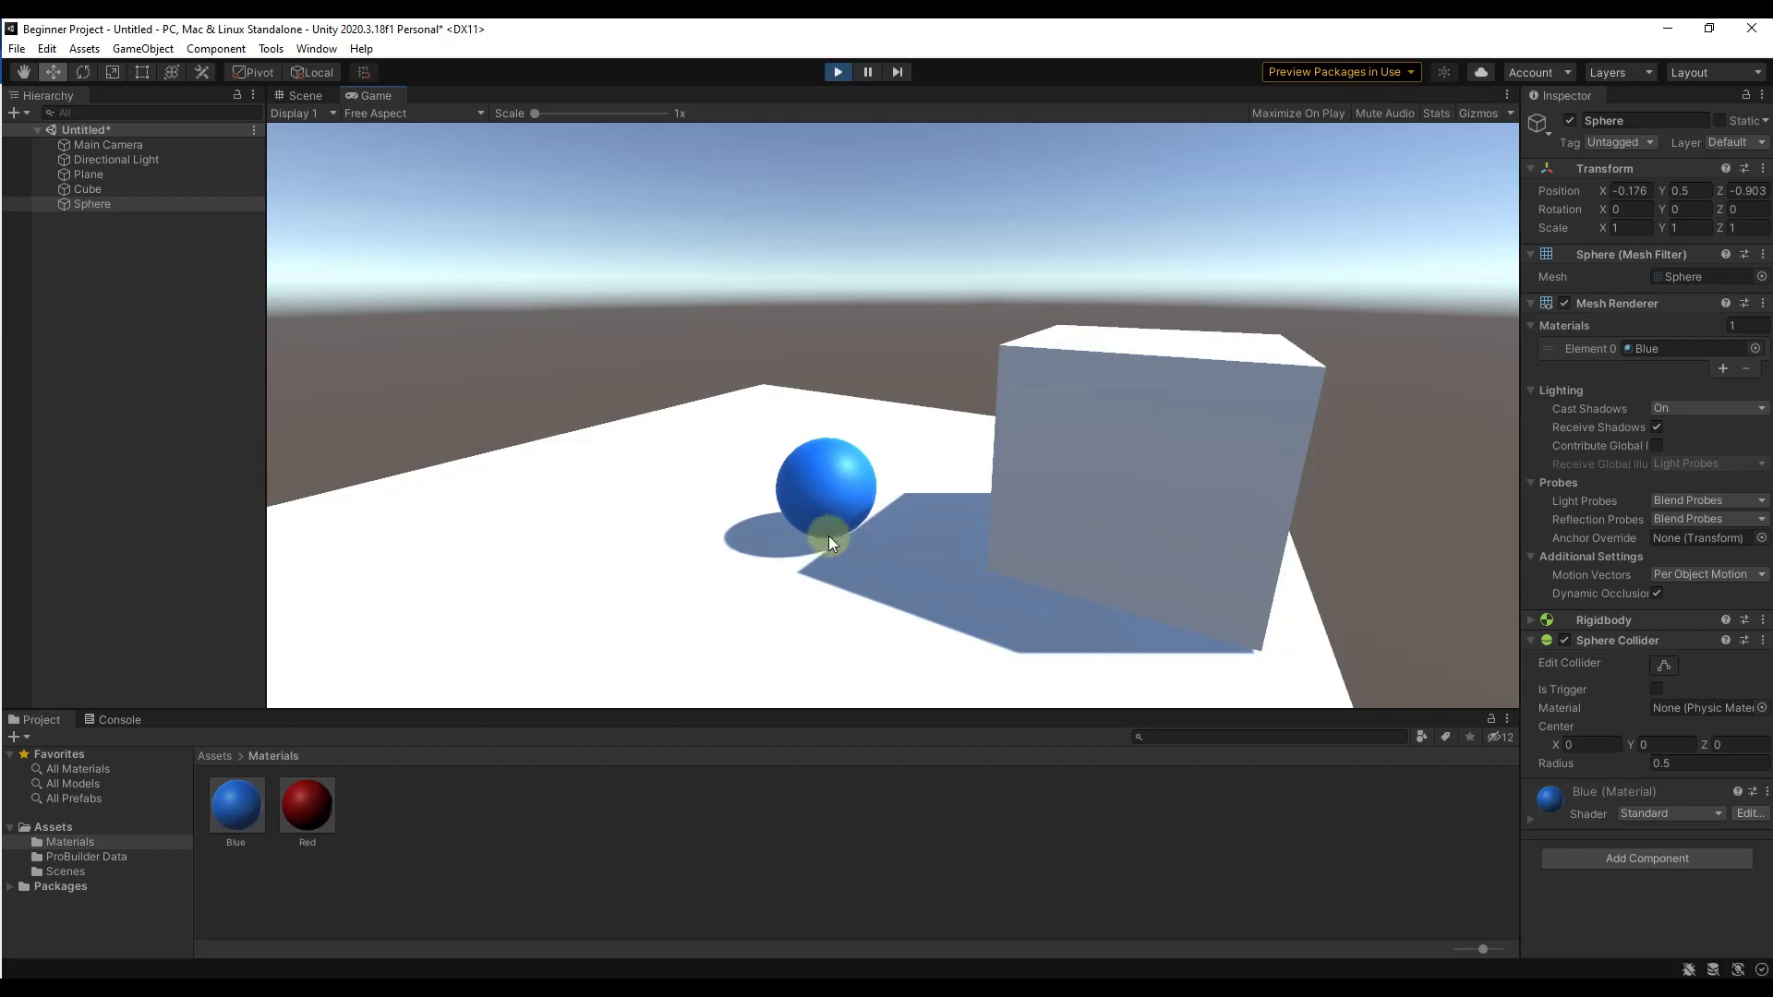
{"action": "left_click", "coordinate": [838, 73]}
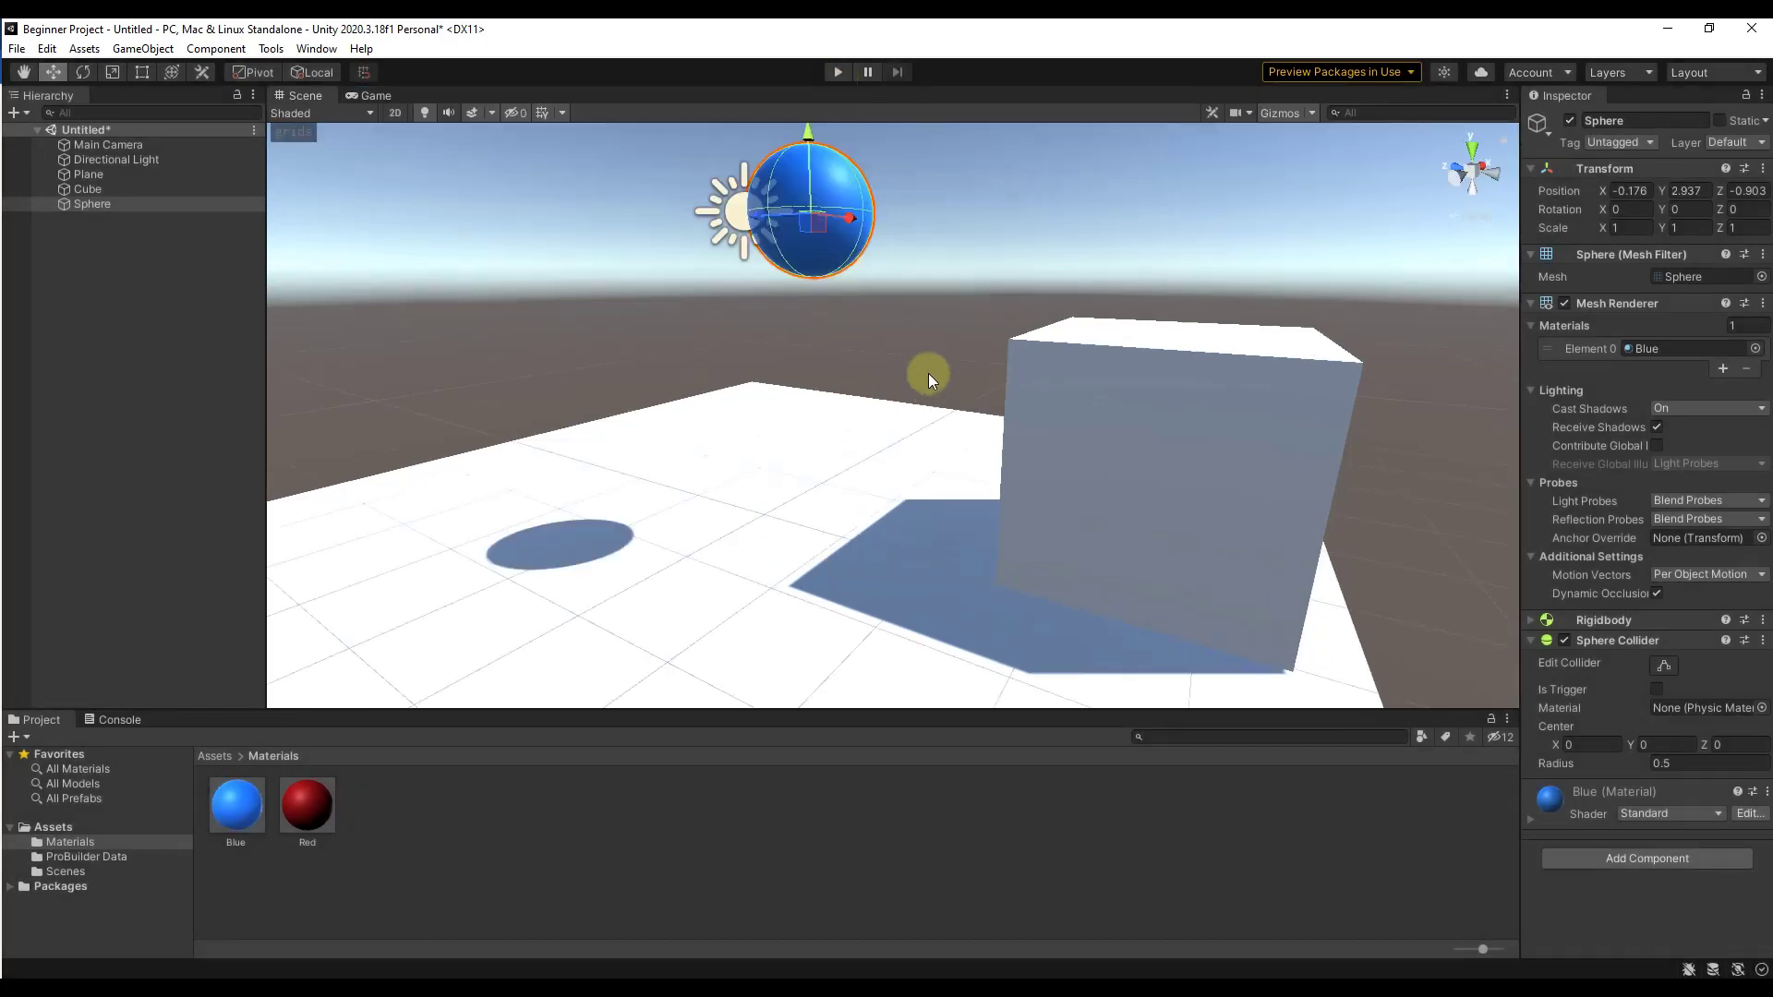
Step: Tilt the plane to an X rotation of about 4.27 and run the game to test the sphere's motion on it
{"action": "scroll", "coordinate": [862, 316], "scroll_direction": "down", "scroll_amount": 3}
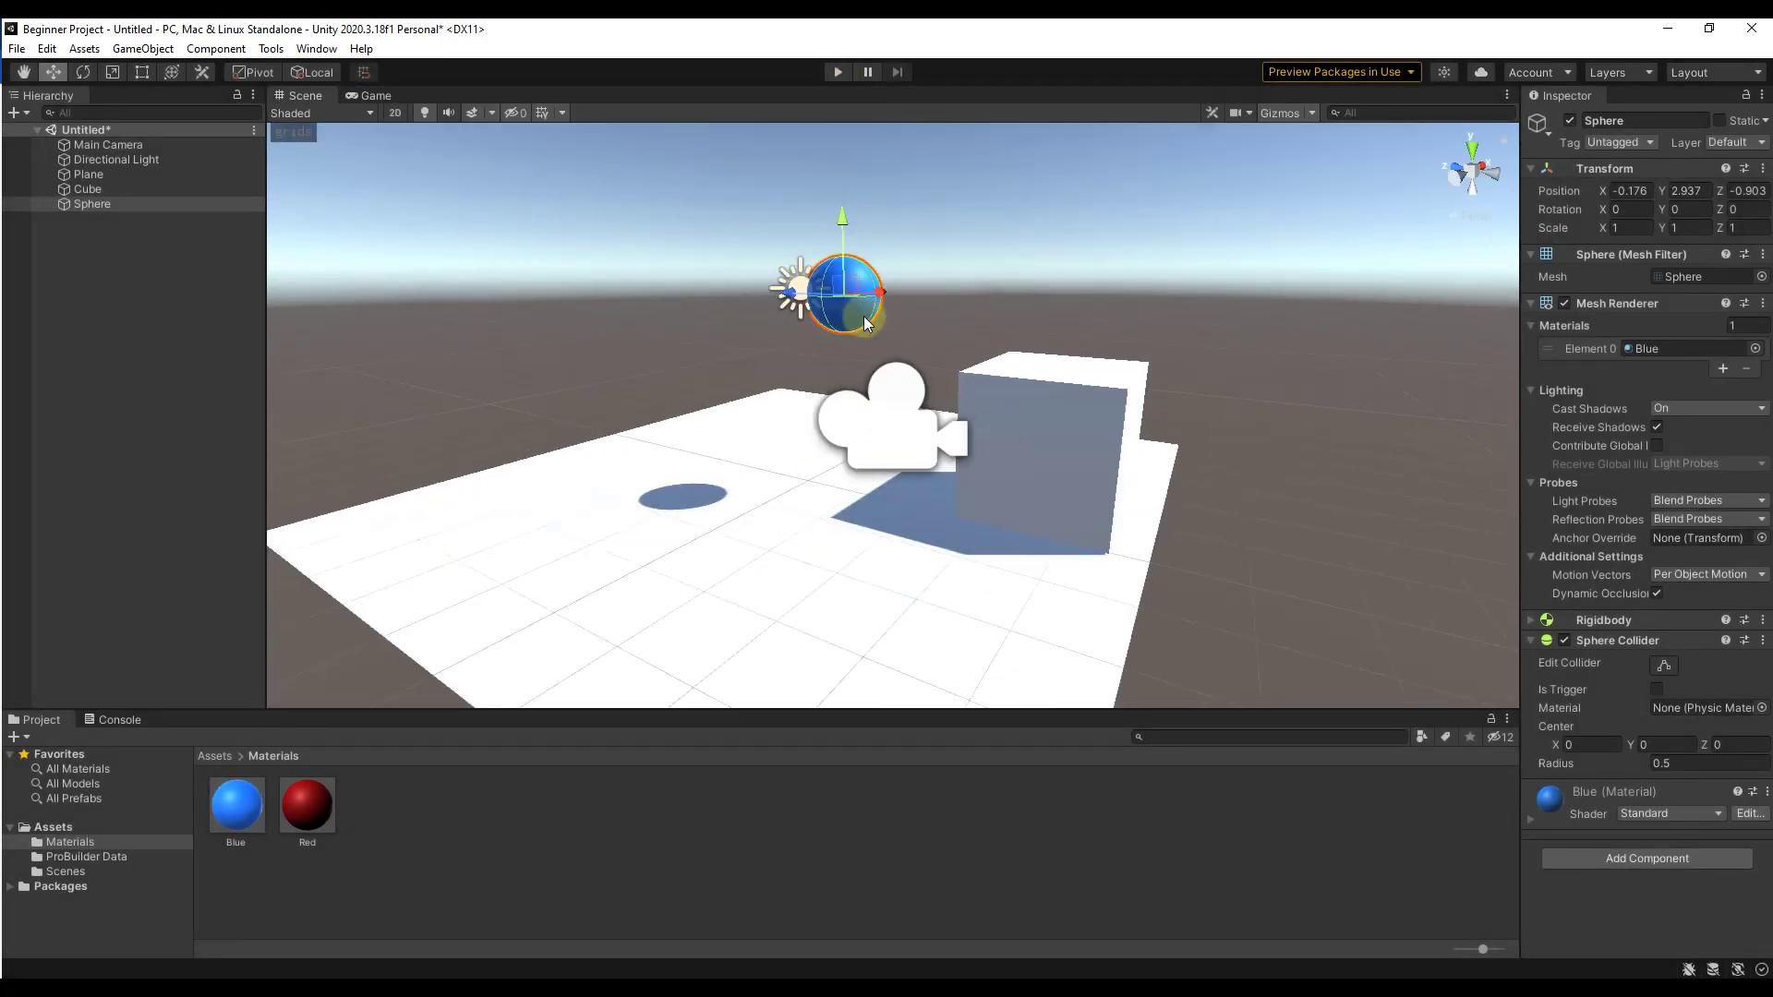
{"action": "left_click", "coordinate": [859, 551]}
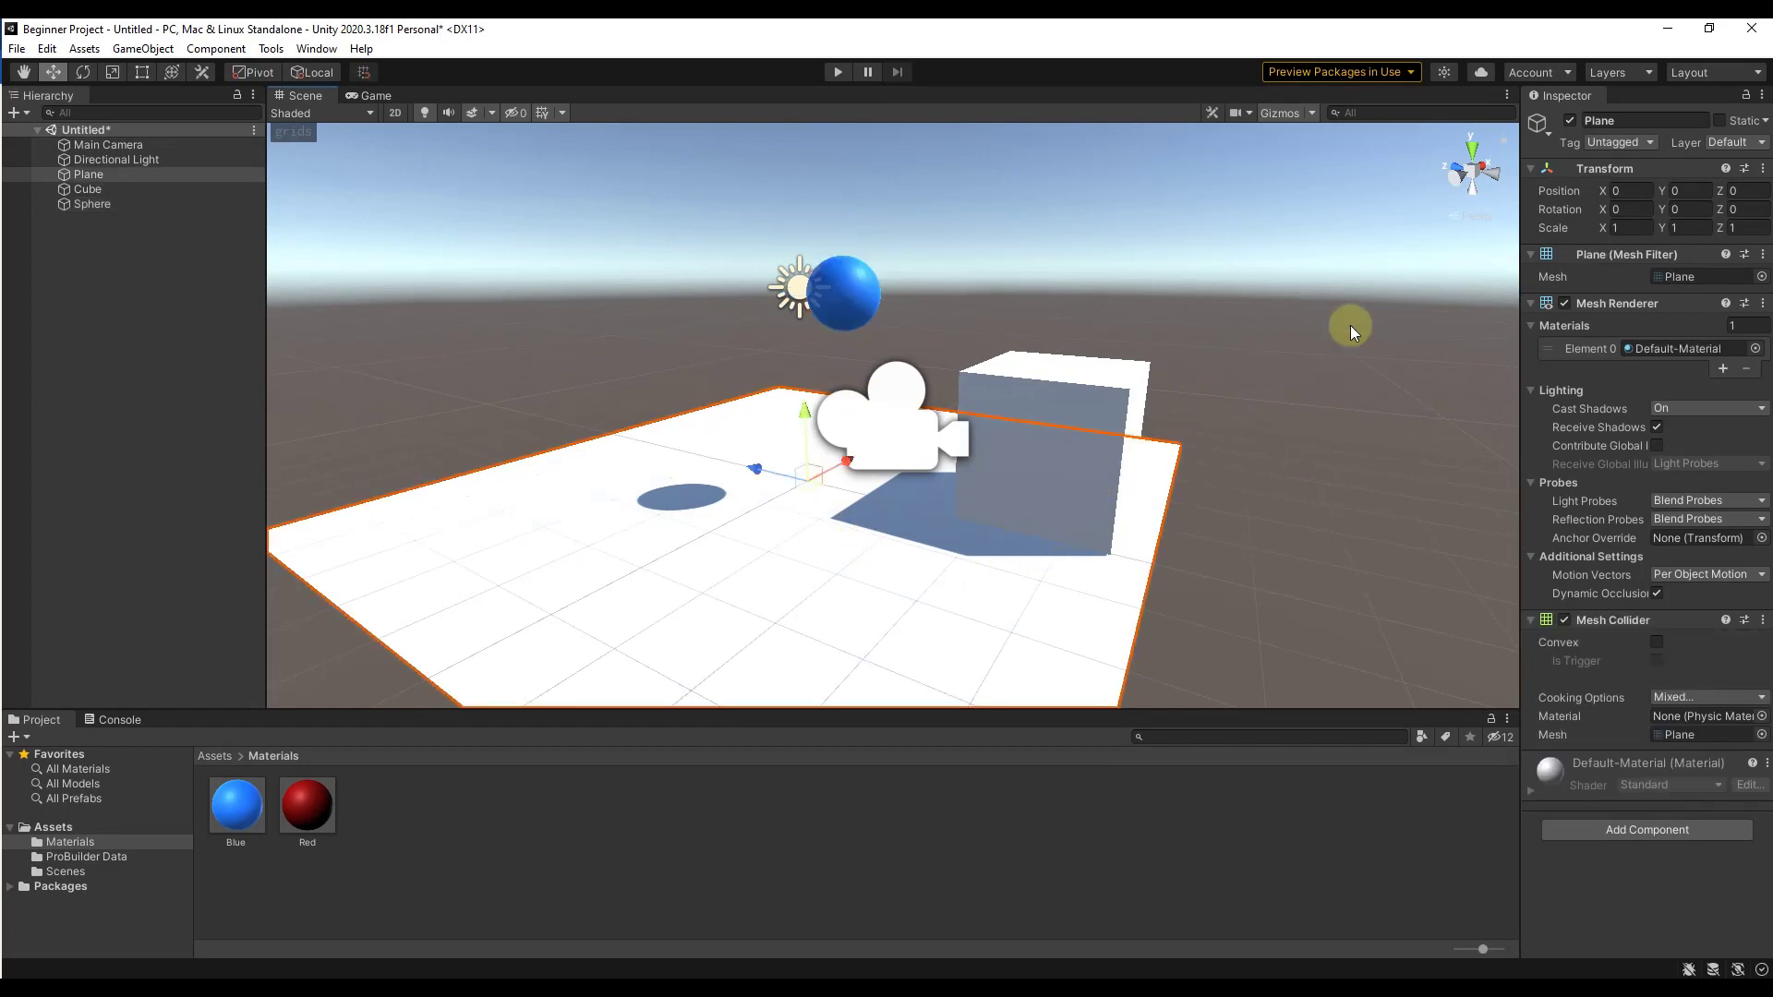
{"action": "left_click_drag", "start_coordinate": [1604, 214], "coordinate": [1675, 206]}
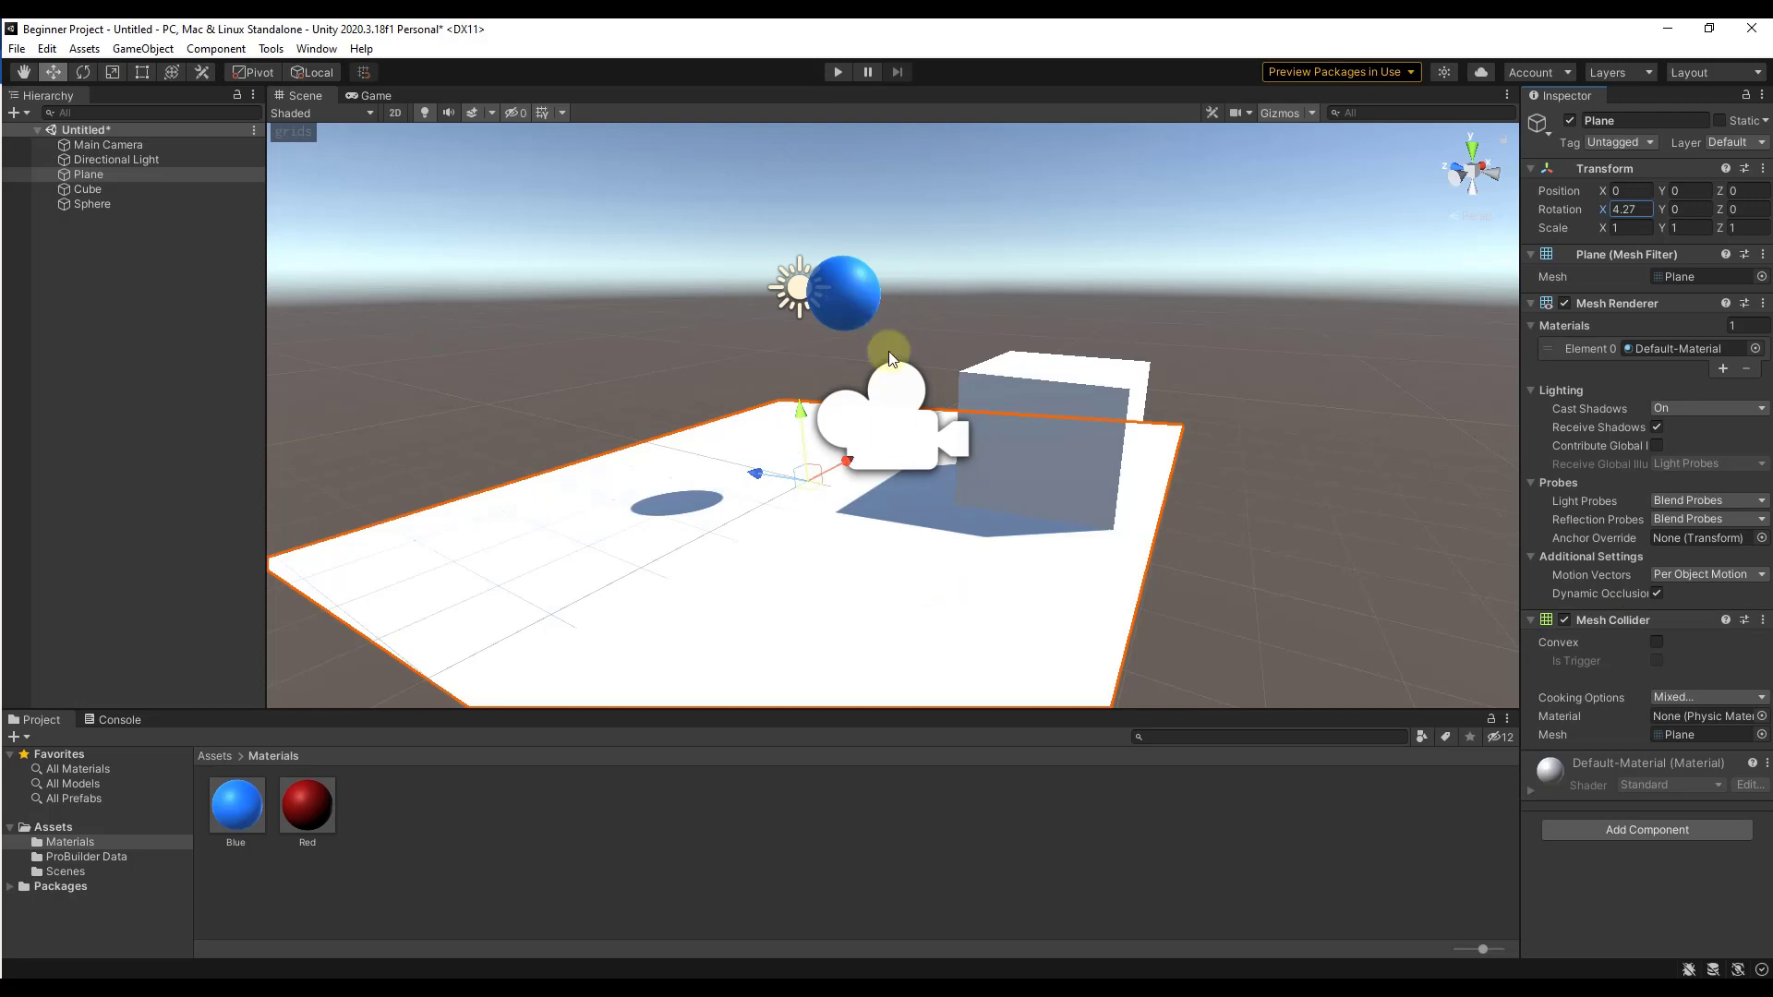
{"action": "left_click", "coordinate": [837, 72]}
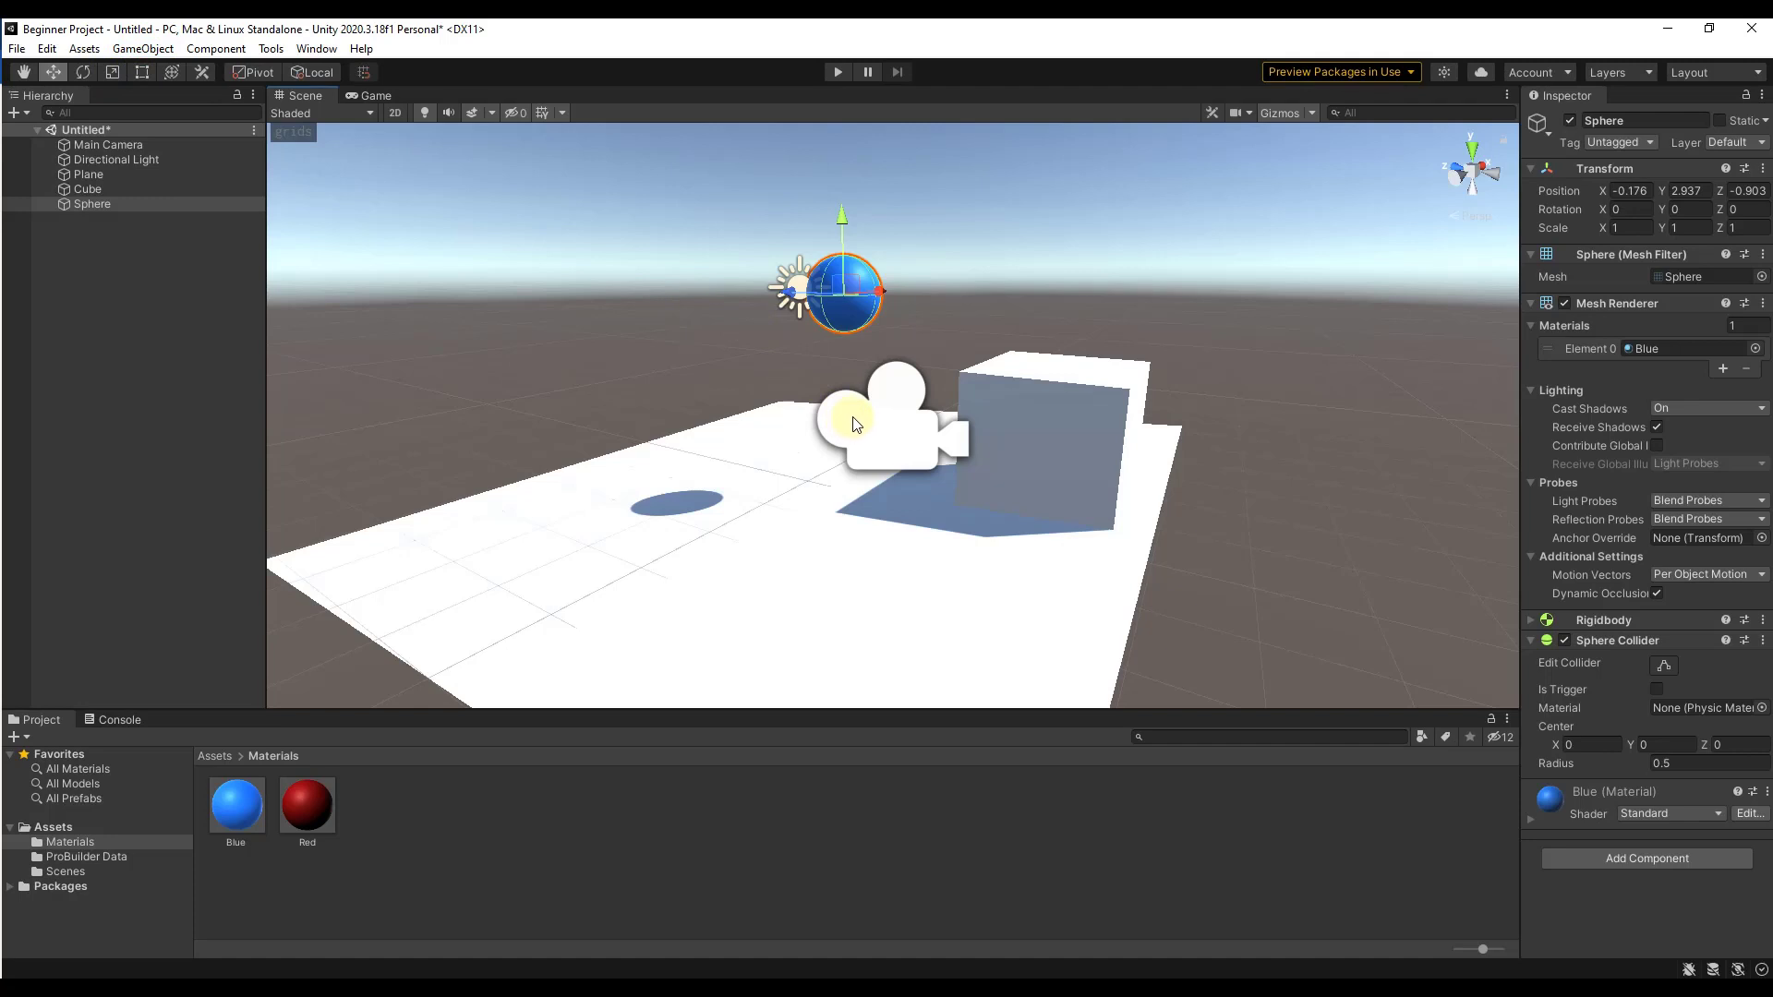
Step: Create a cylinder and place it above the plane at about X -2.17, Y 1.79, Z -2.16
{"action": "left_click", "coordinate": [138, 49]}
{"action": "mouse_move", "coordinate": [172, 138]}
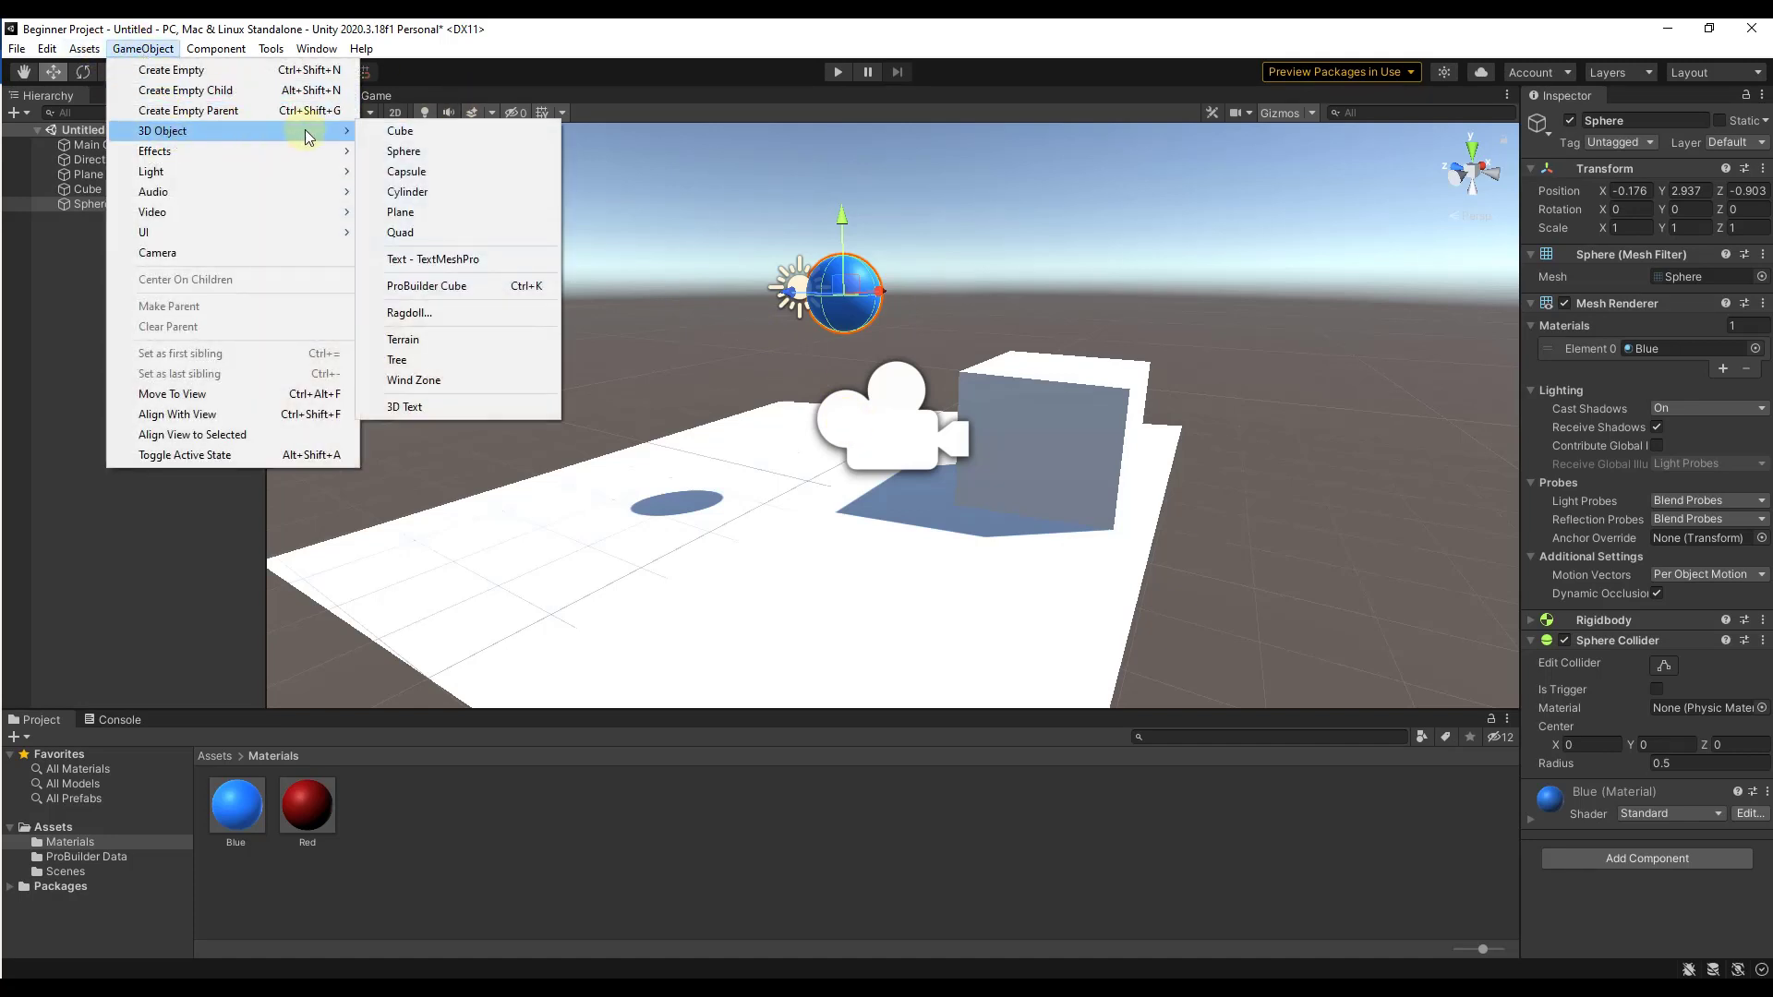
{"action": "left_click", "coordinate": [407, 192]}
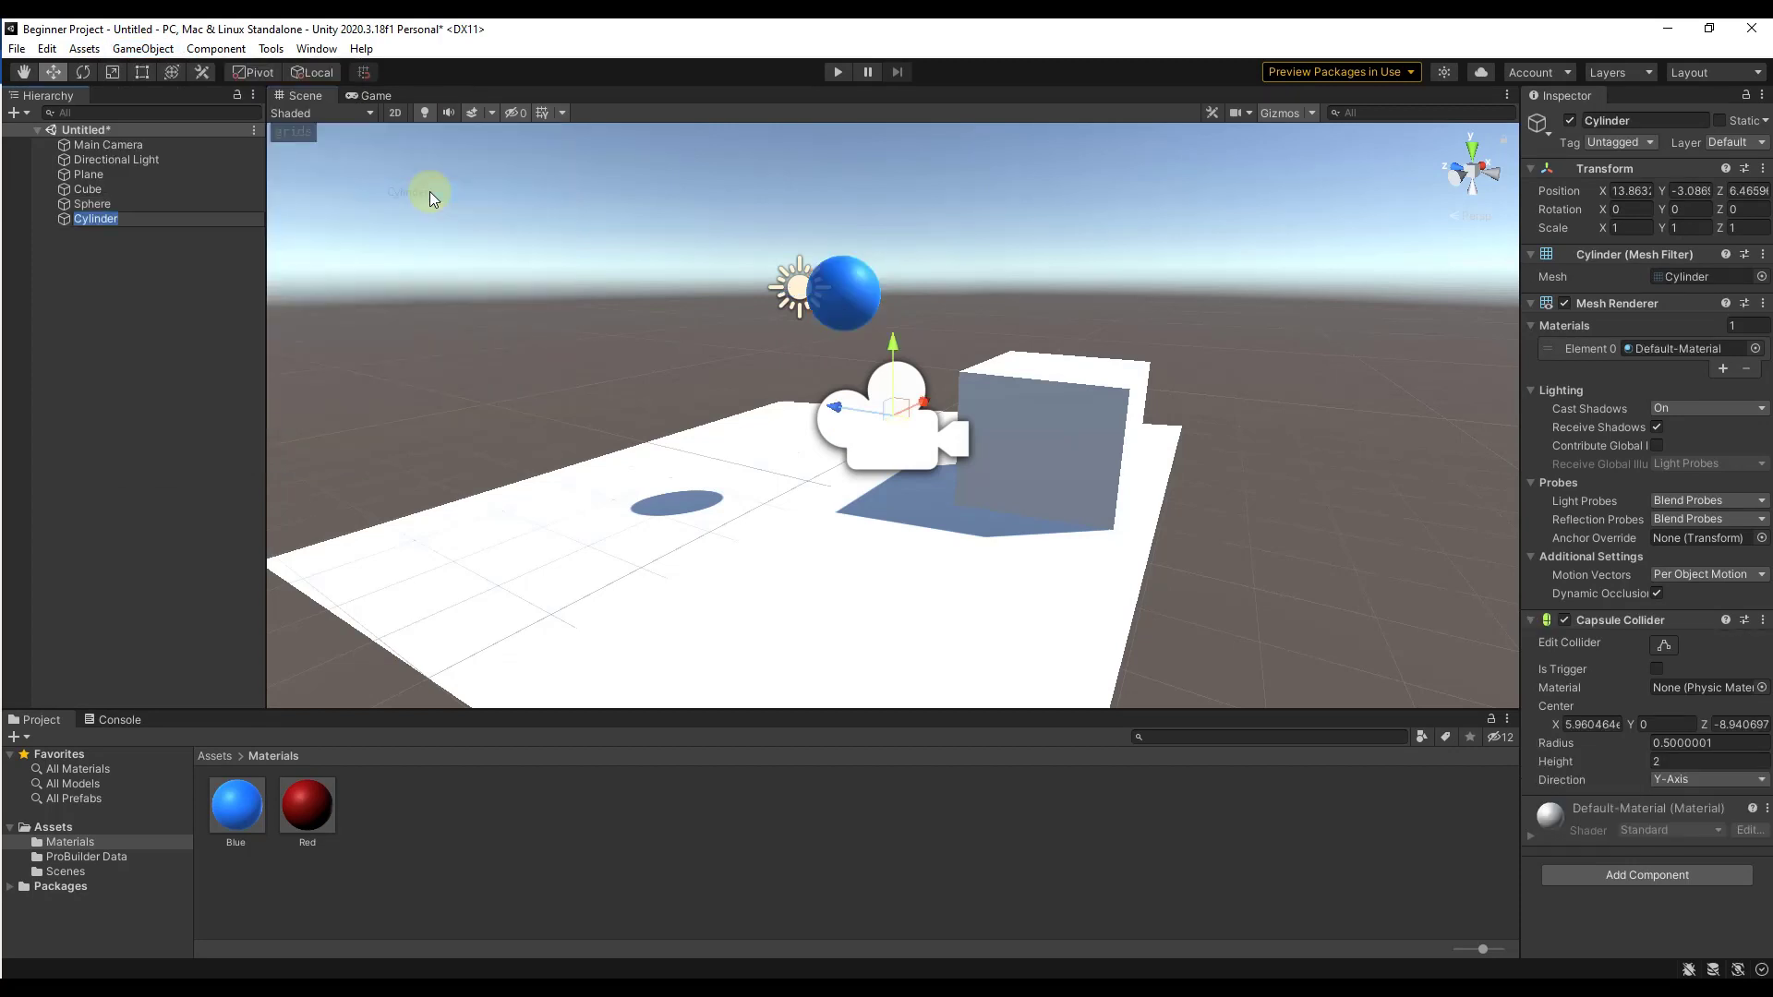
{"action": "left_click", "coordinate": [1624, 192]}
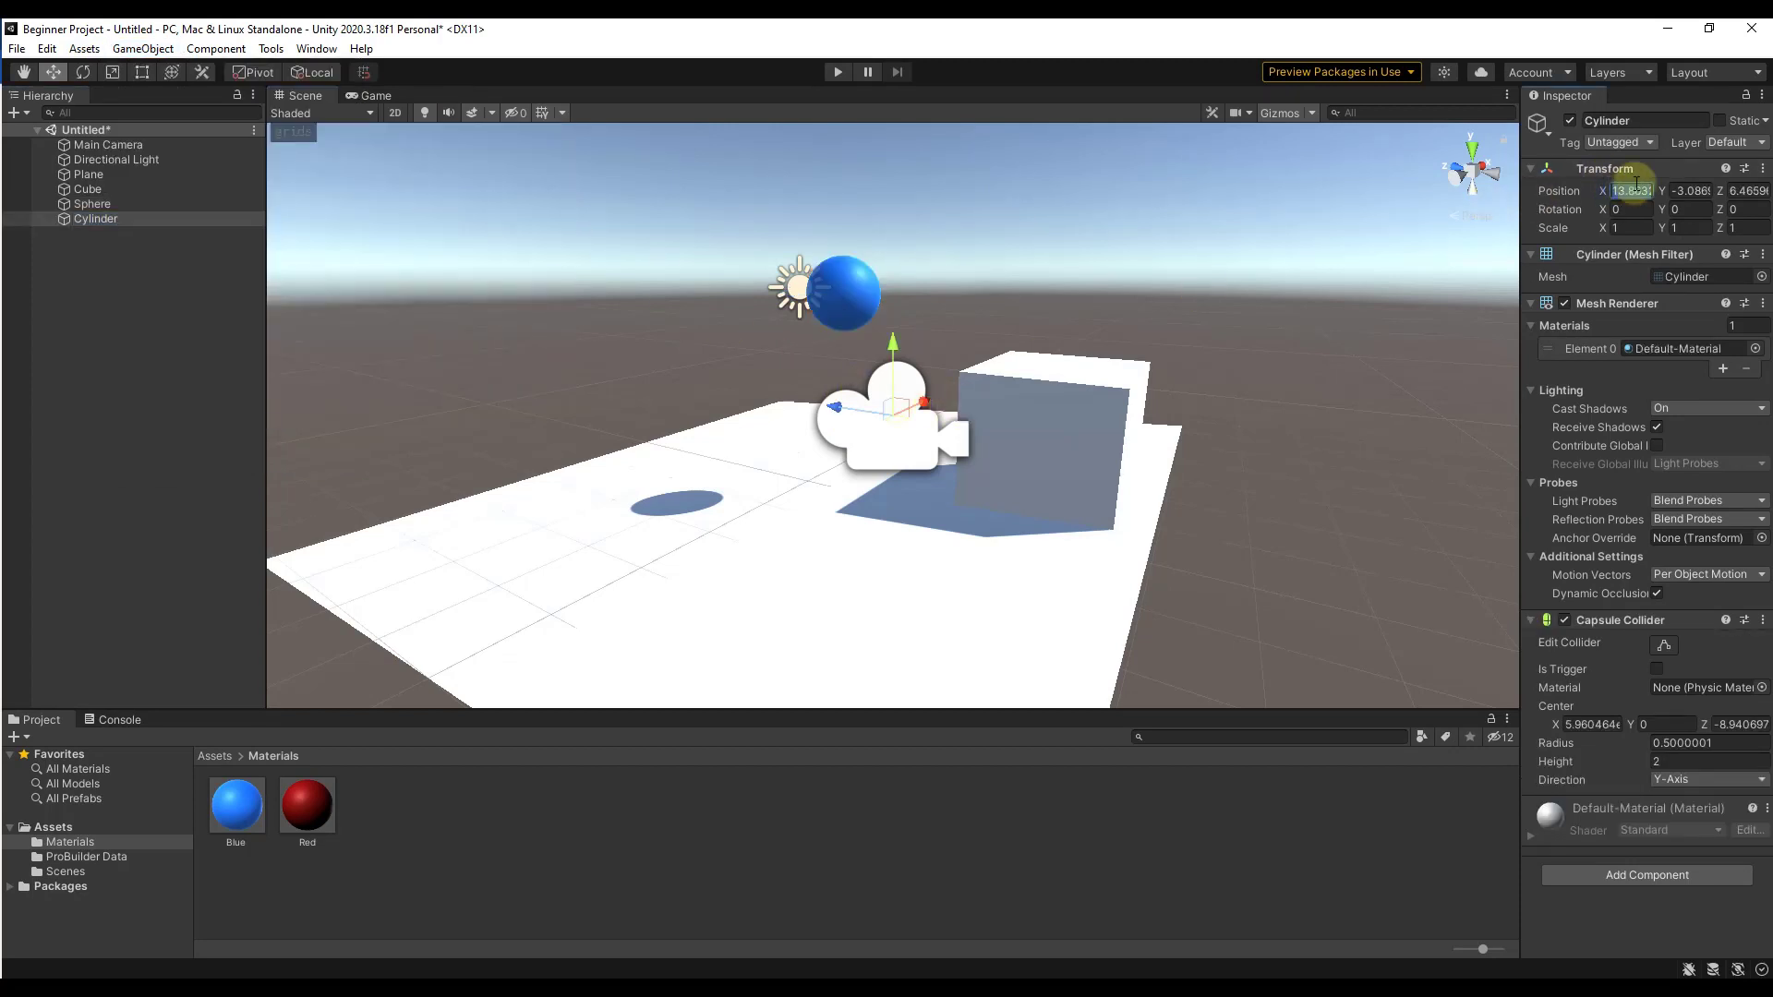
{"action": "type", "text": "0"}
{"action": "key", "text": "Tab"}
{"action": "type", "text": "0"}
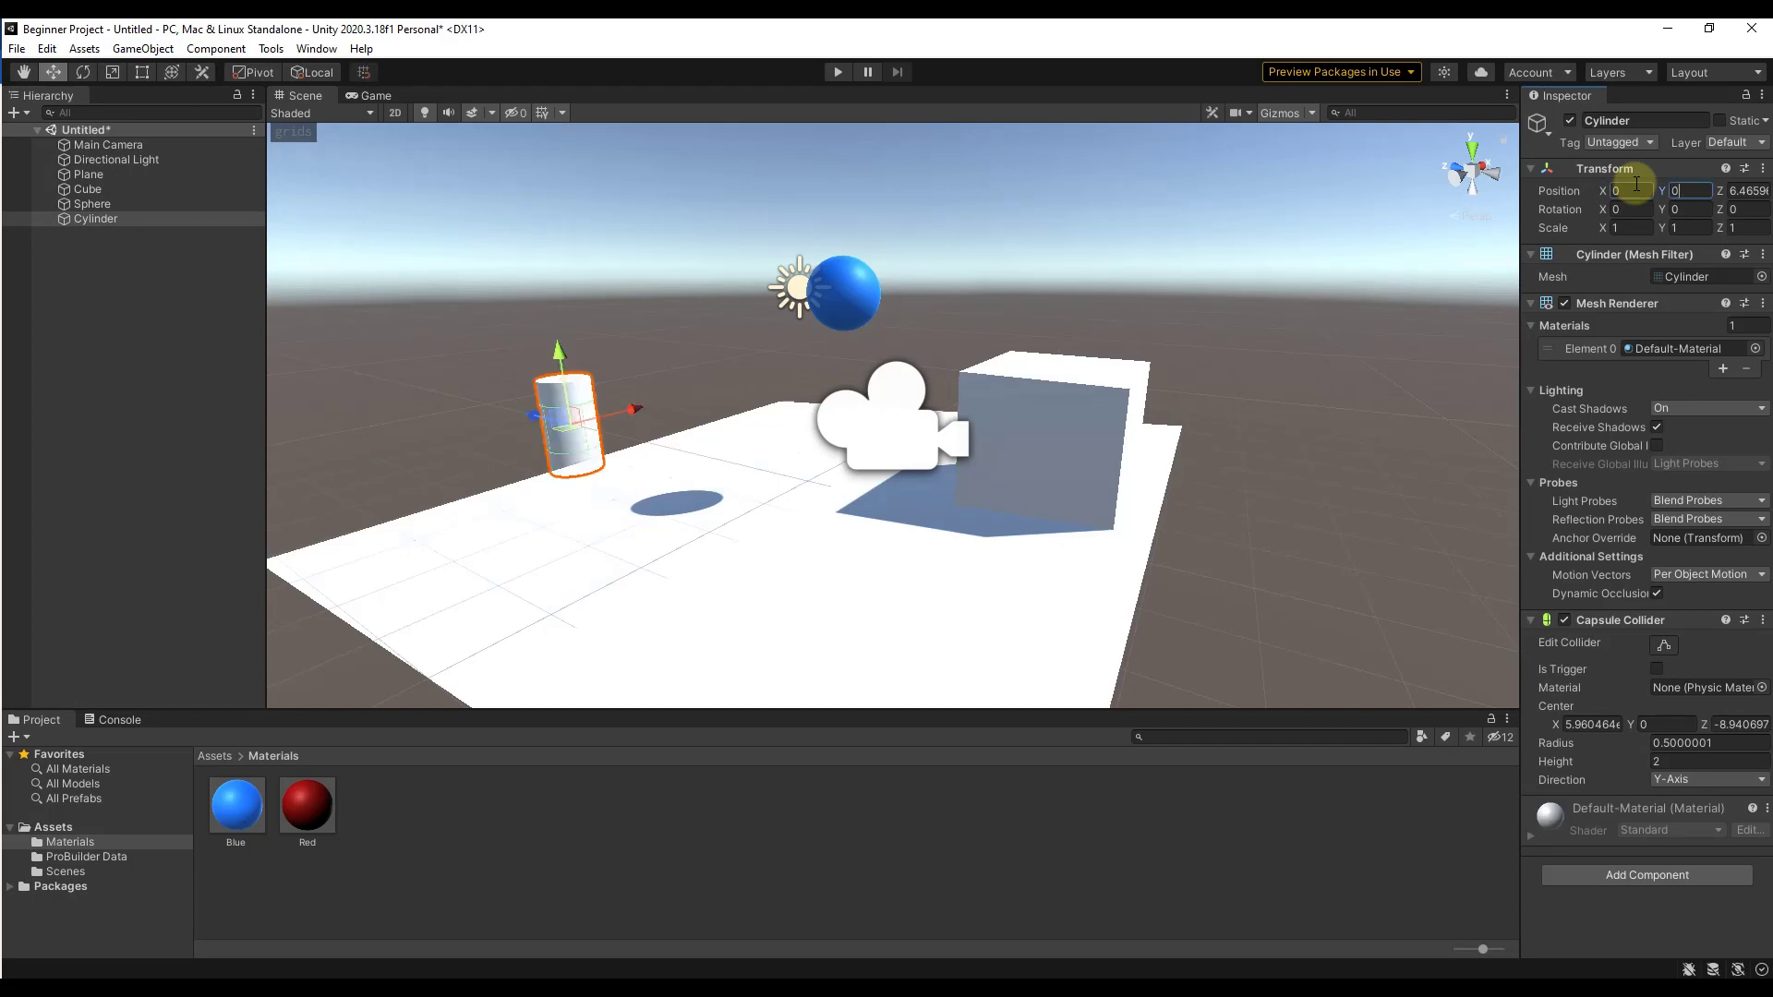
{"action": "left_click_drag", "start_coordinate": [563, 417], "coordinate": [834, 420]}
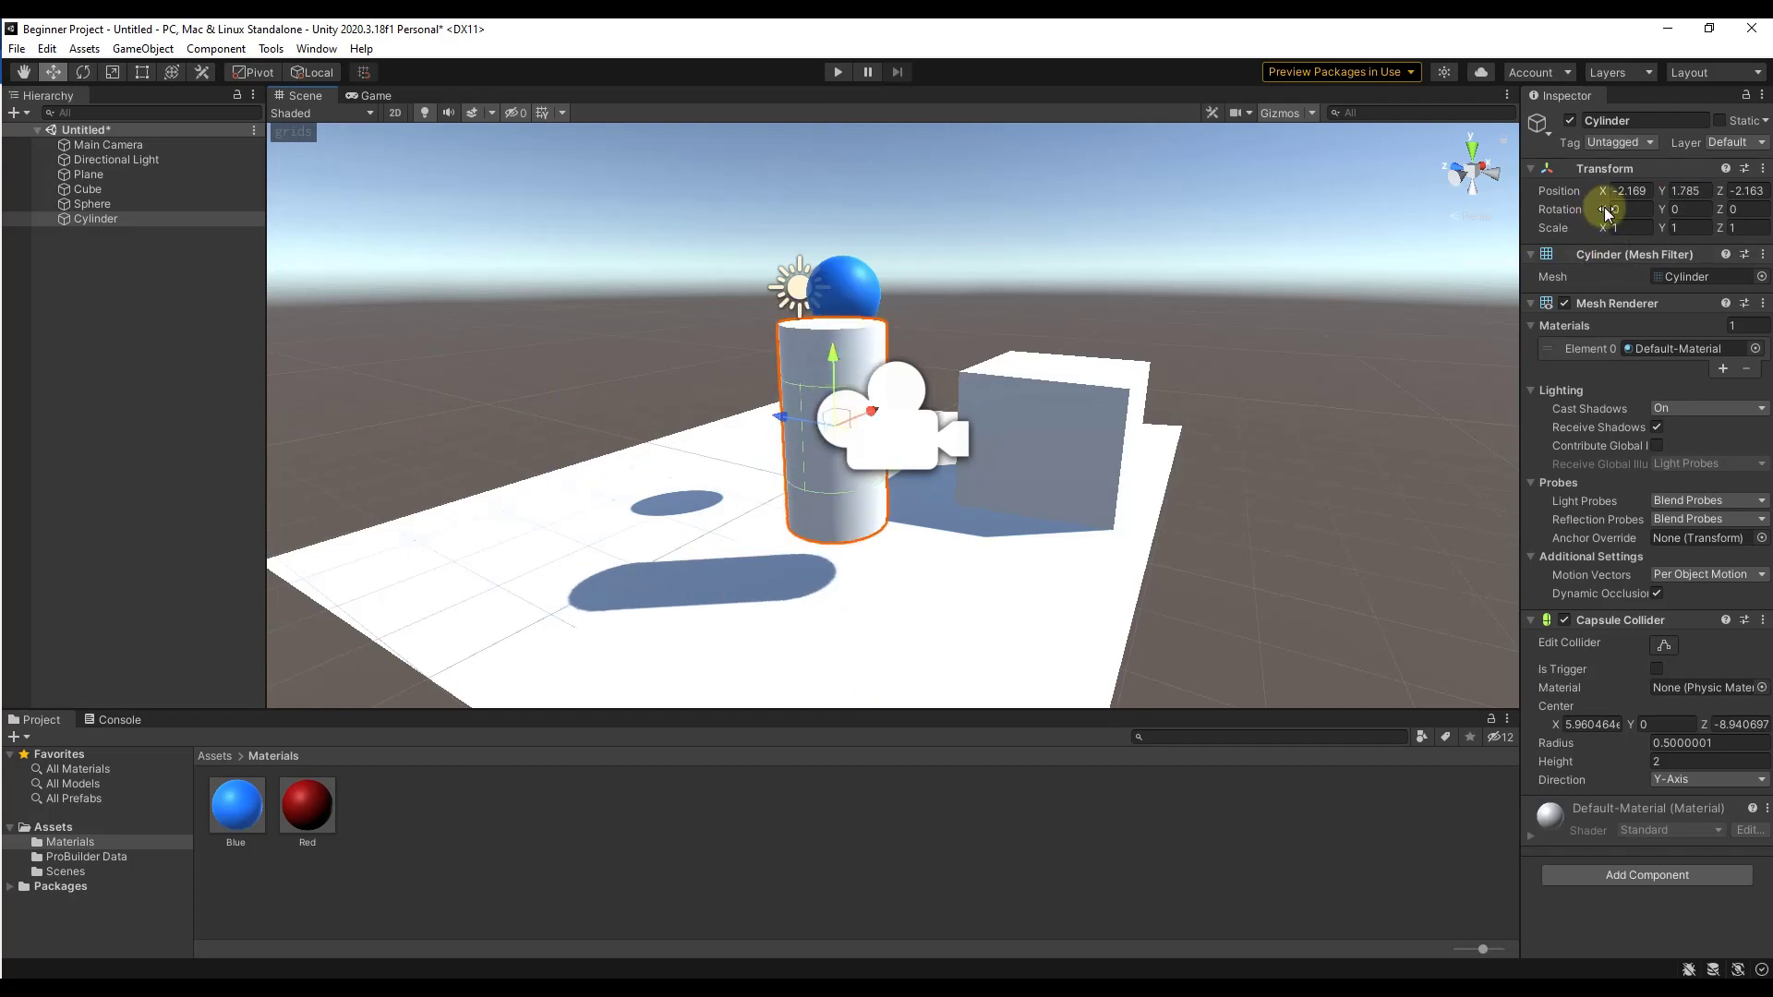
Step: Rotate the cylinder to X 90 and Z 90 so it lies horizontally, and run the game to check the scene
{"action": "type", "text": "90"}
{"action": "key", "text": "Tab"}
{"action": "key", "text": "Tab"}
{"action": "type", "text": "90"}
{"action": "key", "text": "Return"}
{"action": "mouse_move", "coordinate": [1108, 498]}
{"action": "left_mouse_down", "text": "alt"}
{"action": "mouse_move", "coordinate": [1171, 507]}
{"action": "mouse_move", "coordinate": [1135, 480]}
{"action": "left_mouse_up", "text": "alt"}
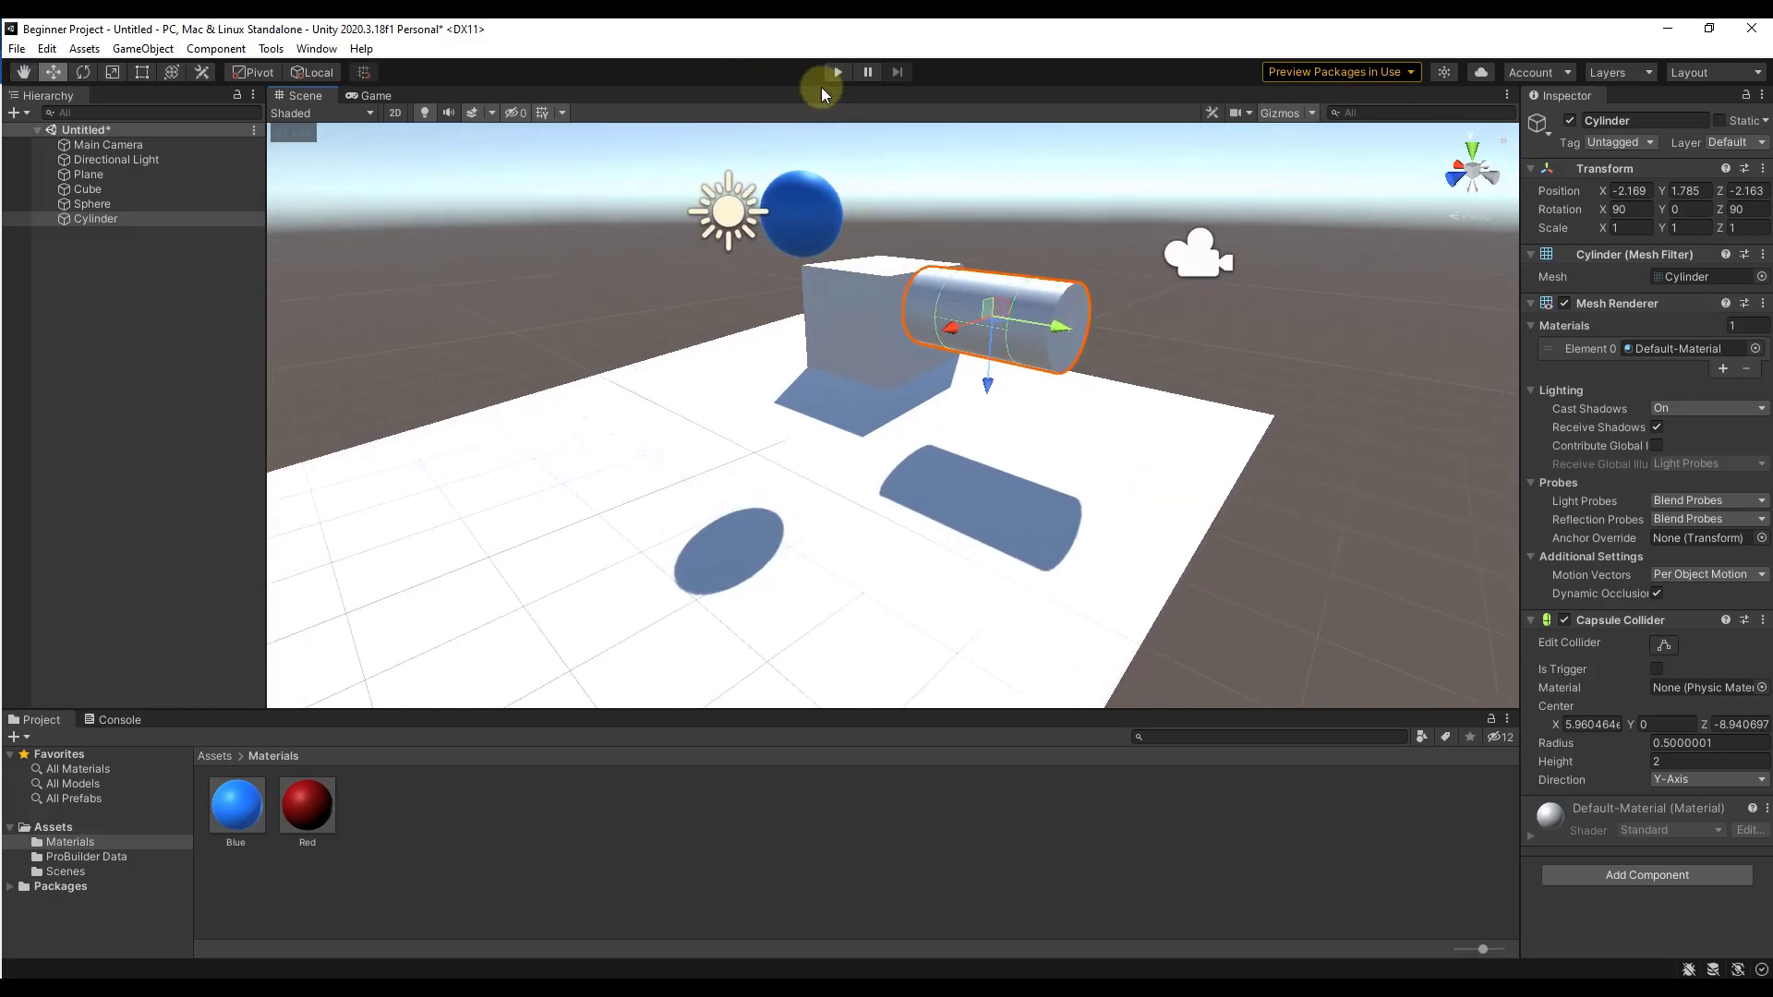
{"action": "left_click", "coordinate": [837, 73]}
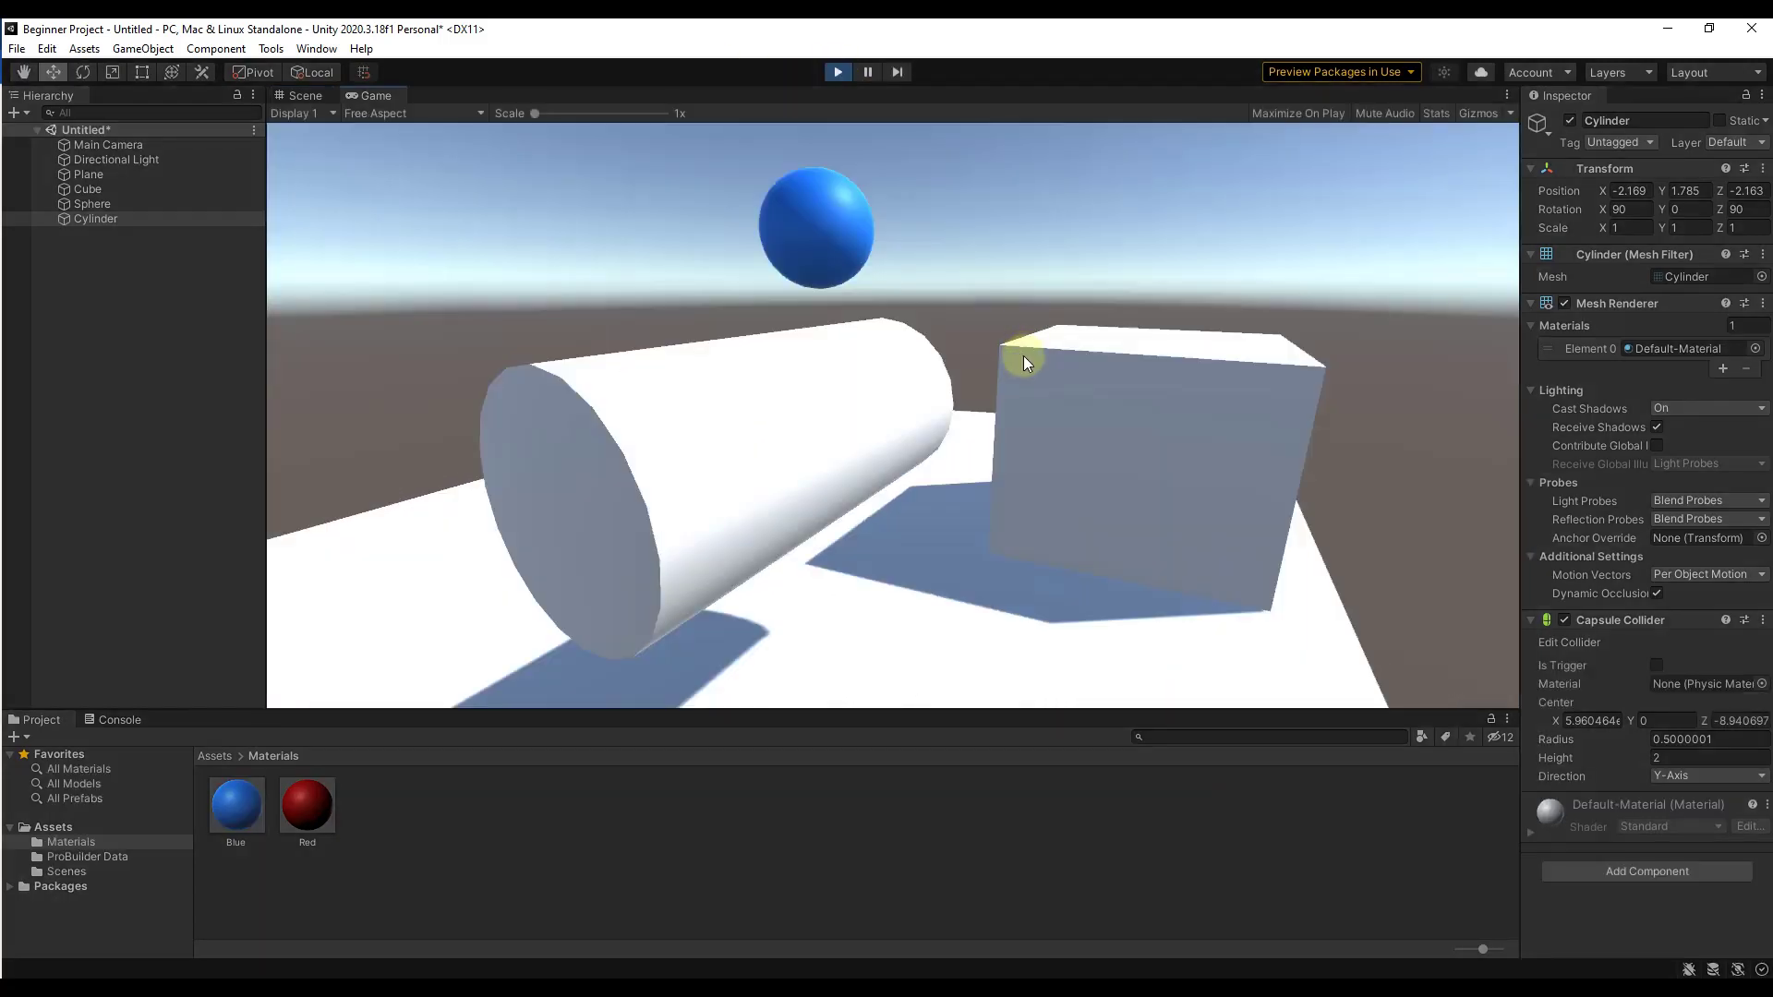
{"action": "left_click", "coordinate": [840, 73]}
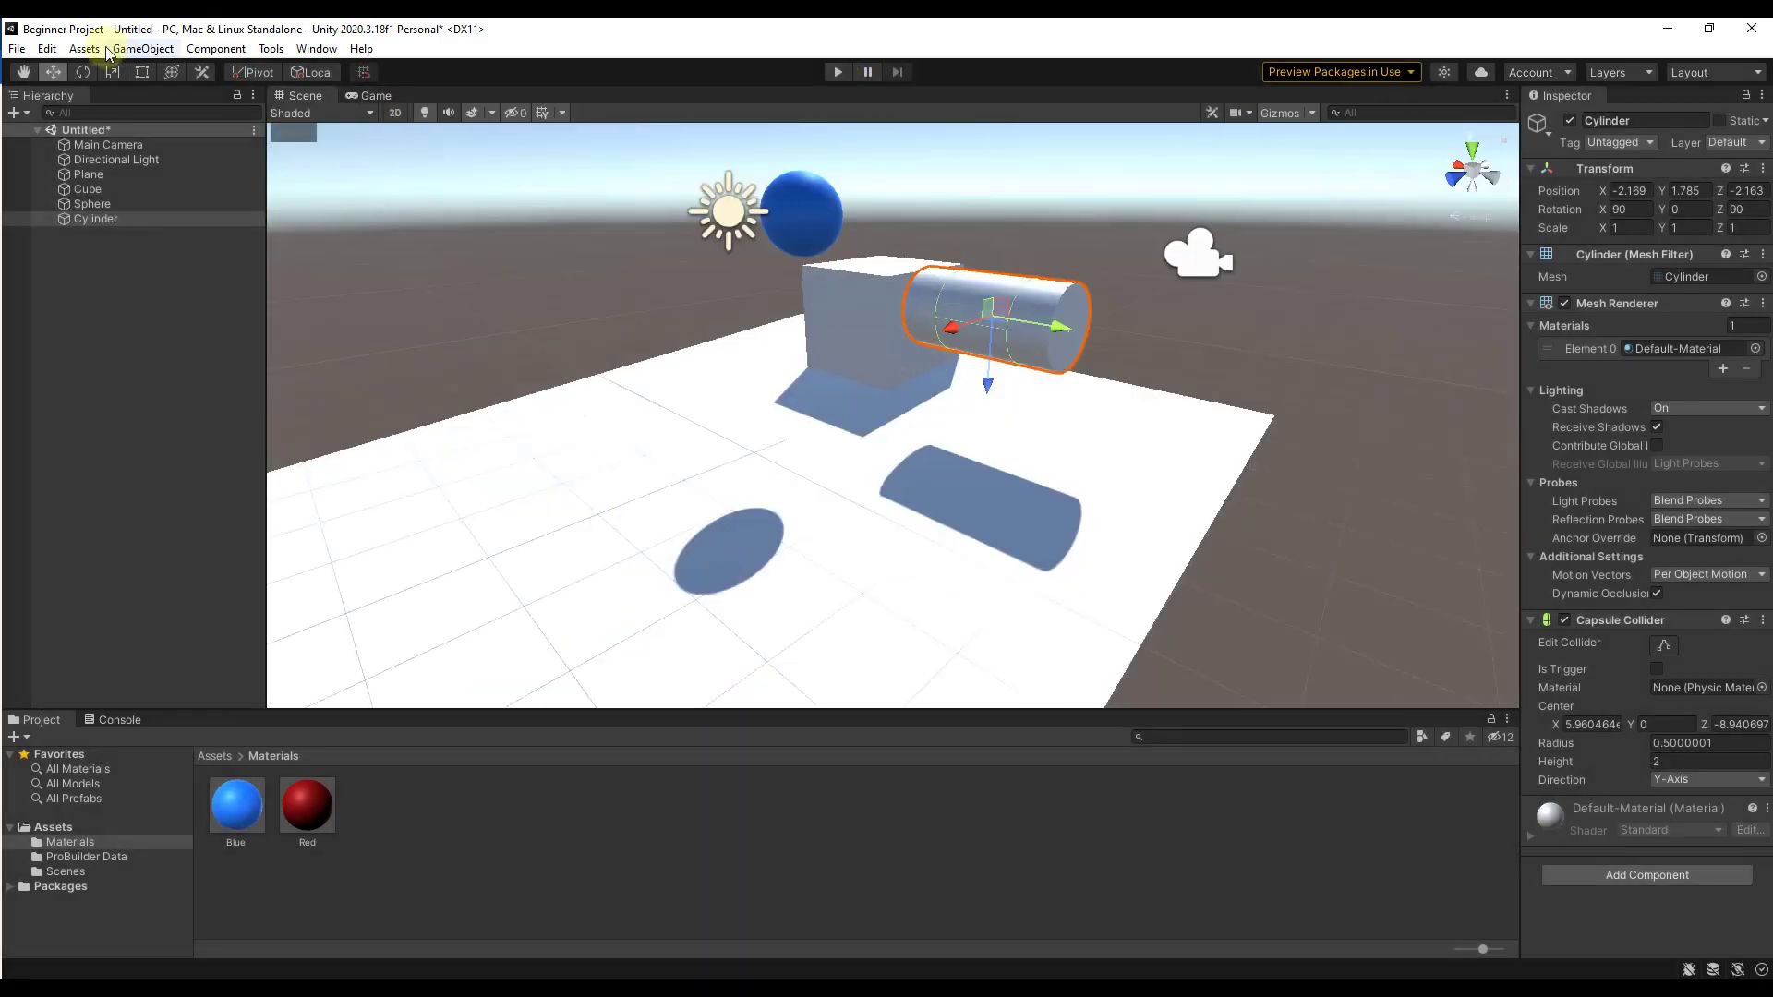
Step: Align the main camera with the new scene view and reselect the cylinder
{"action": "left_click", "coordinate": [1195, 259]}
{"action": "left_click", "coordinate": [143, 48]}
{"action": "left_click", "coordinate": [177, 415]}
{"action": "left_click", "coordinate": [1030, 317]}
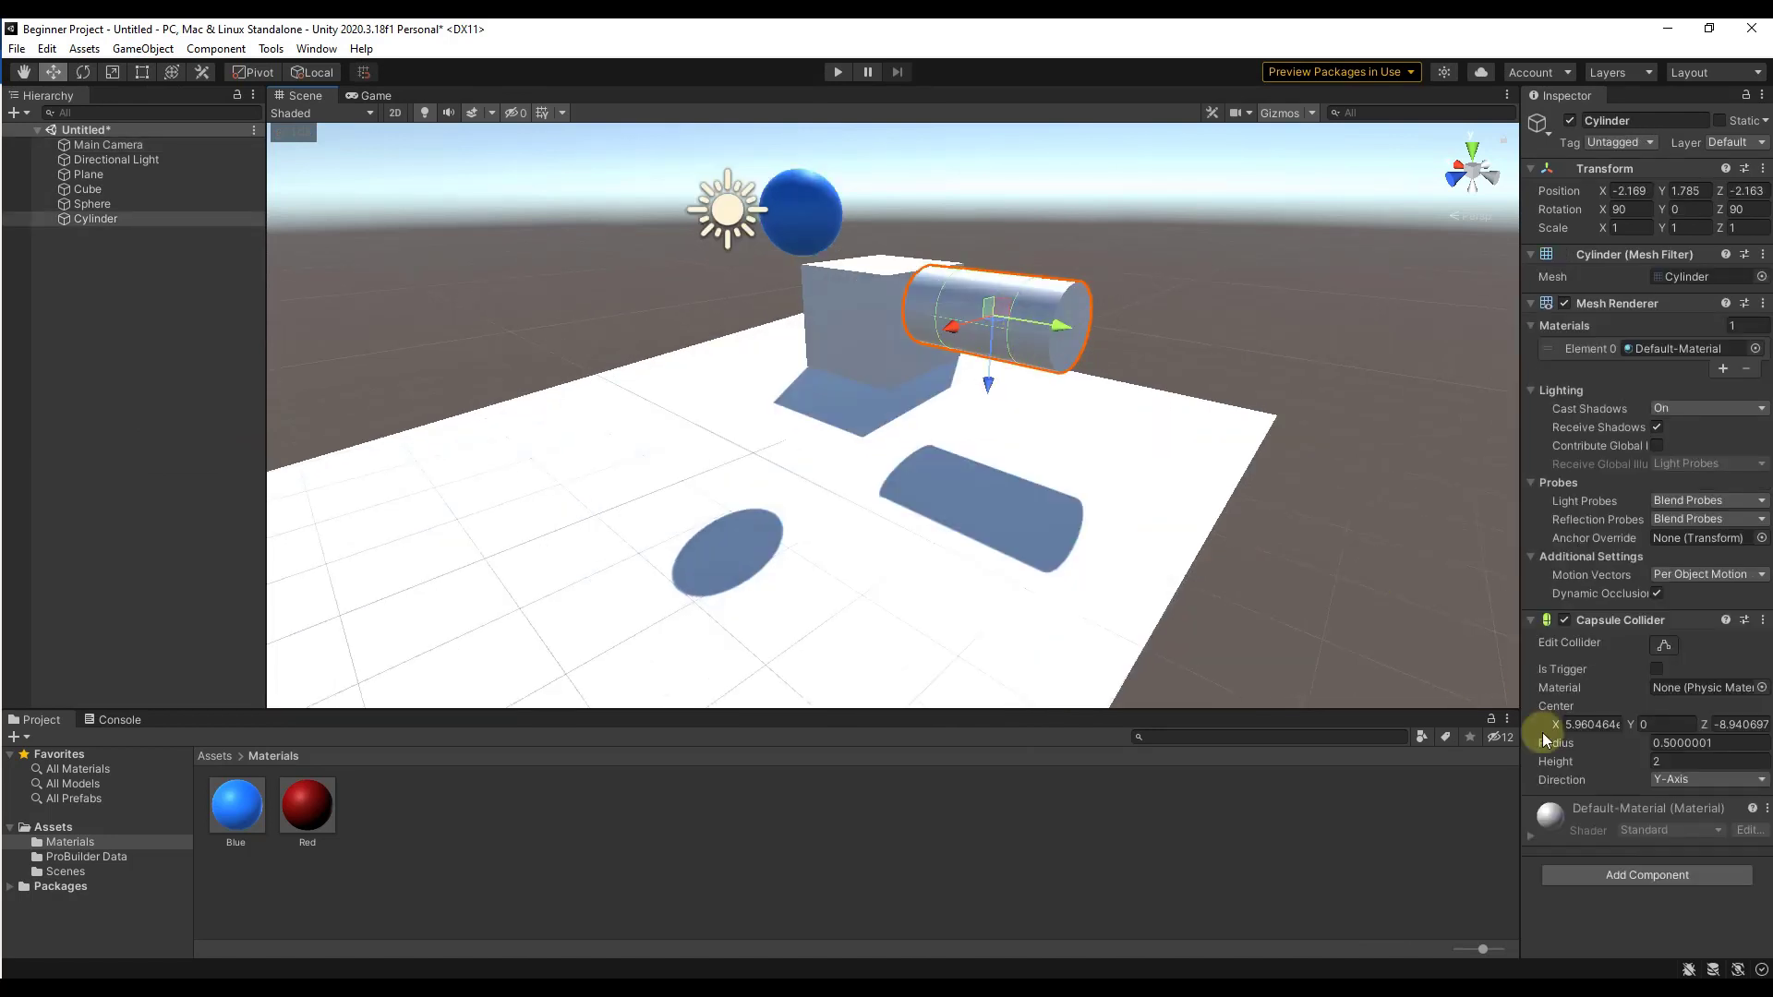
Step: Add a Rigidbody component to the cylinder and run the game to test its motion on the tilted plane
{"action": "left_click", "coordinate": [1629, 870]}
{"action": "left_click", "coordinate": [1615, 912]}
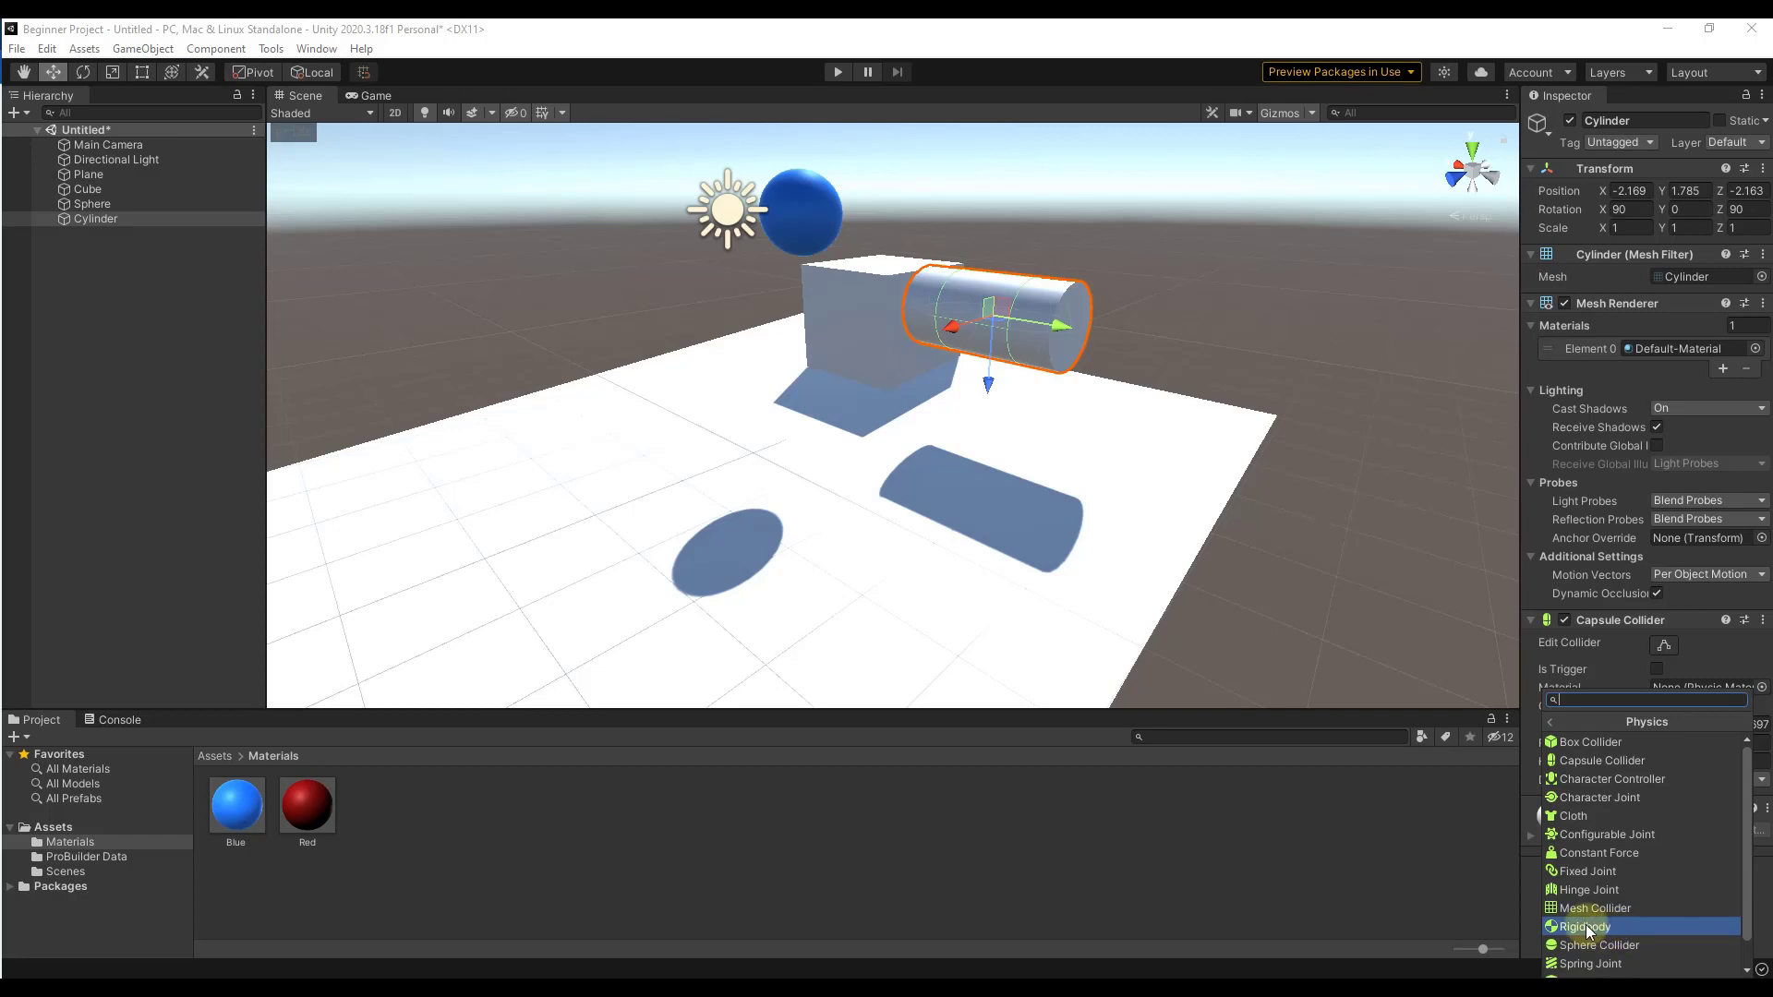
{"action": "left_click", "coordinate": [1587, 927]}
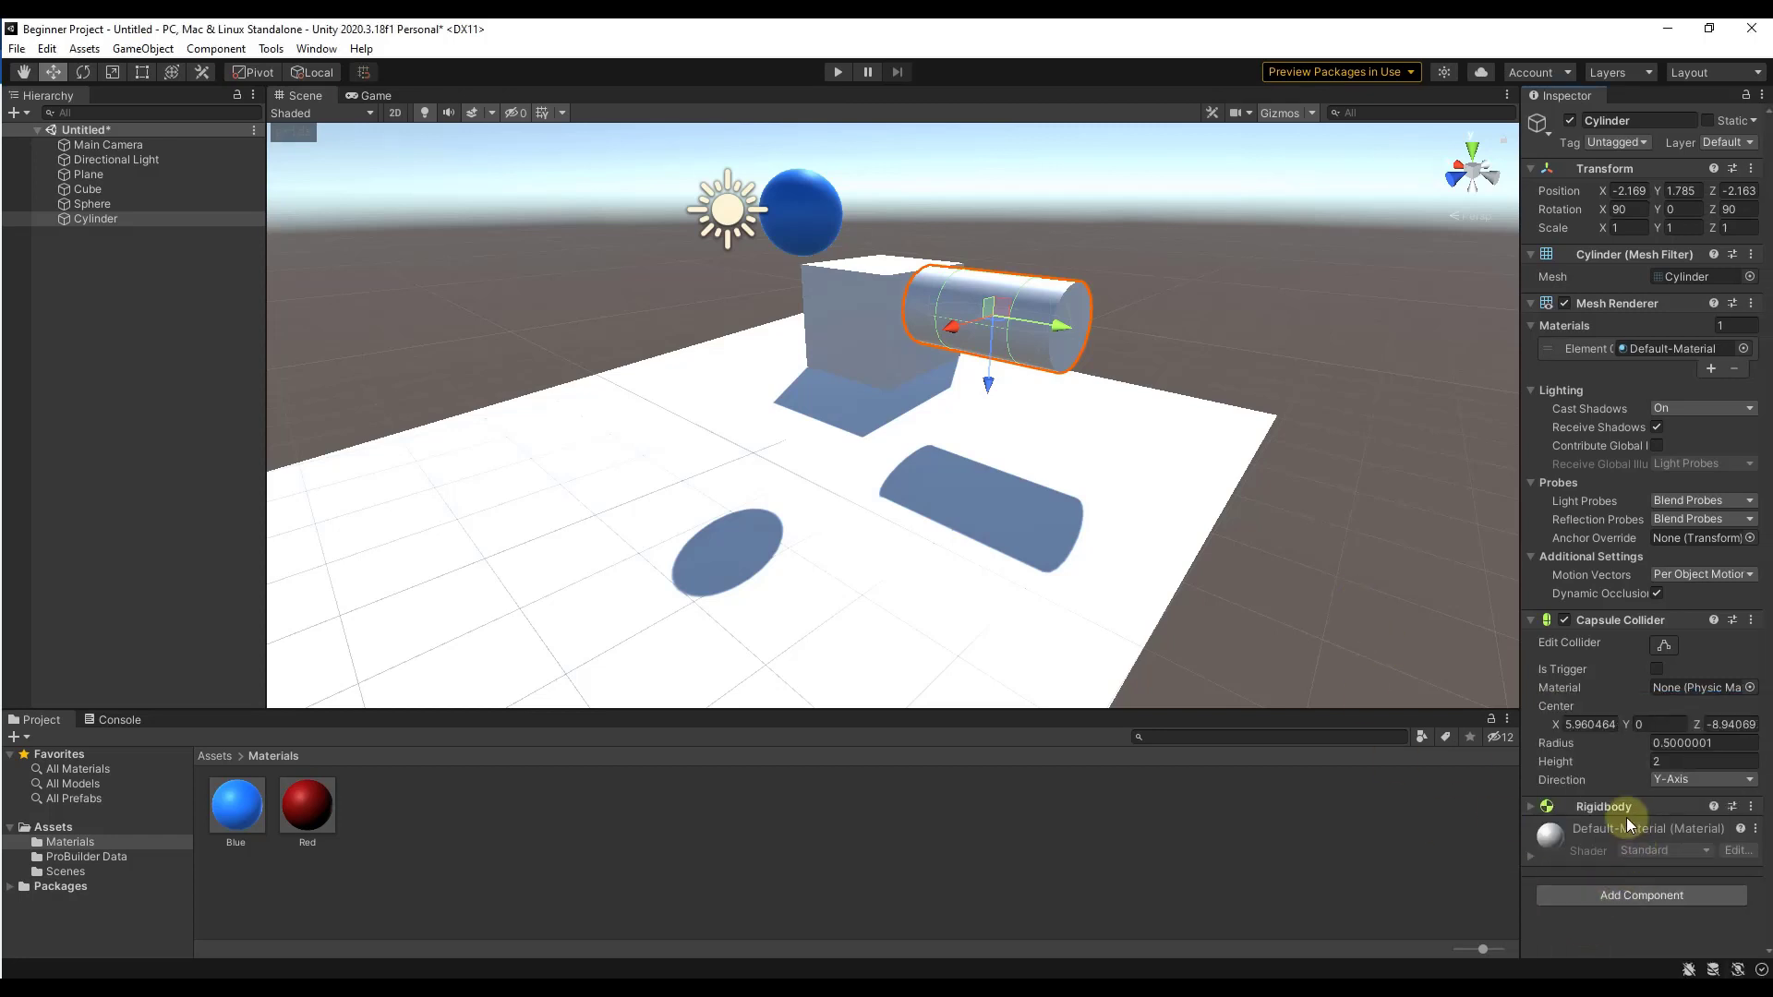
{"action": "left_click", "coordinate": [835, 71]}
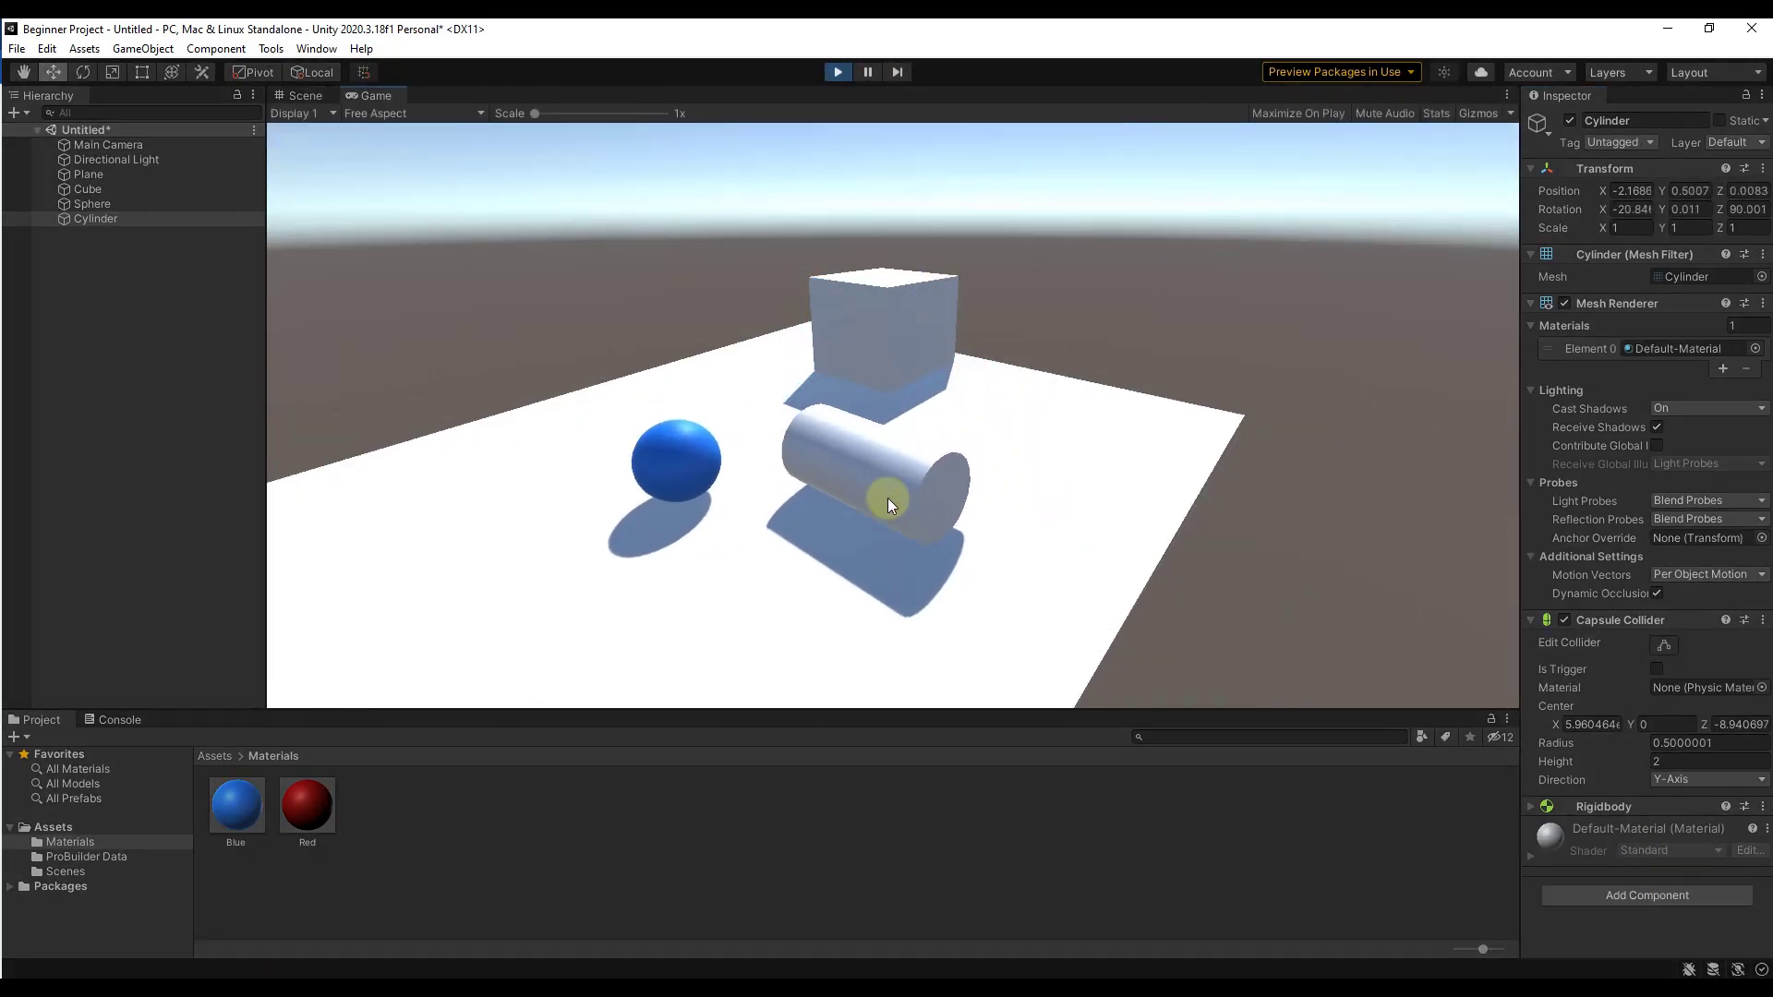
{"action": "left_click", "coordinate": [834, 72]}
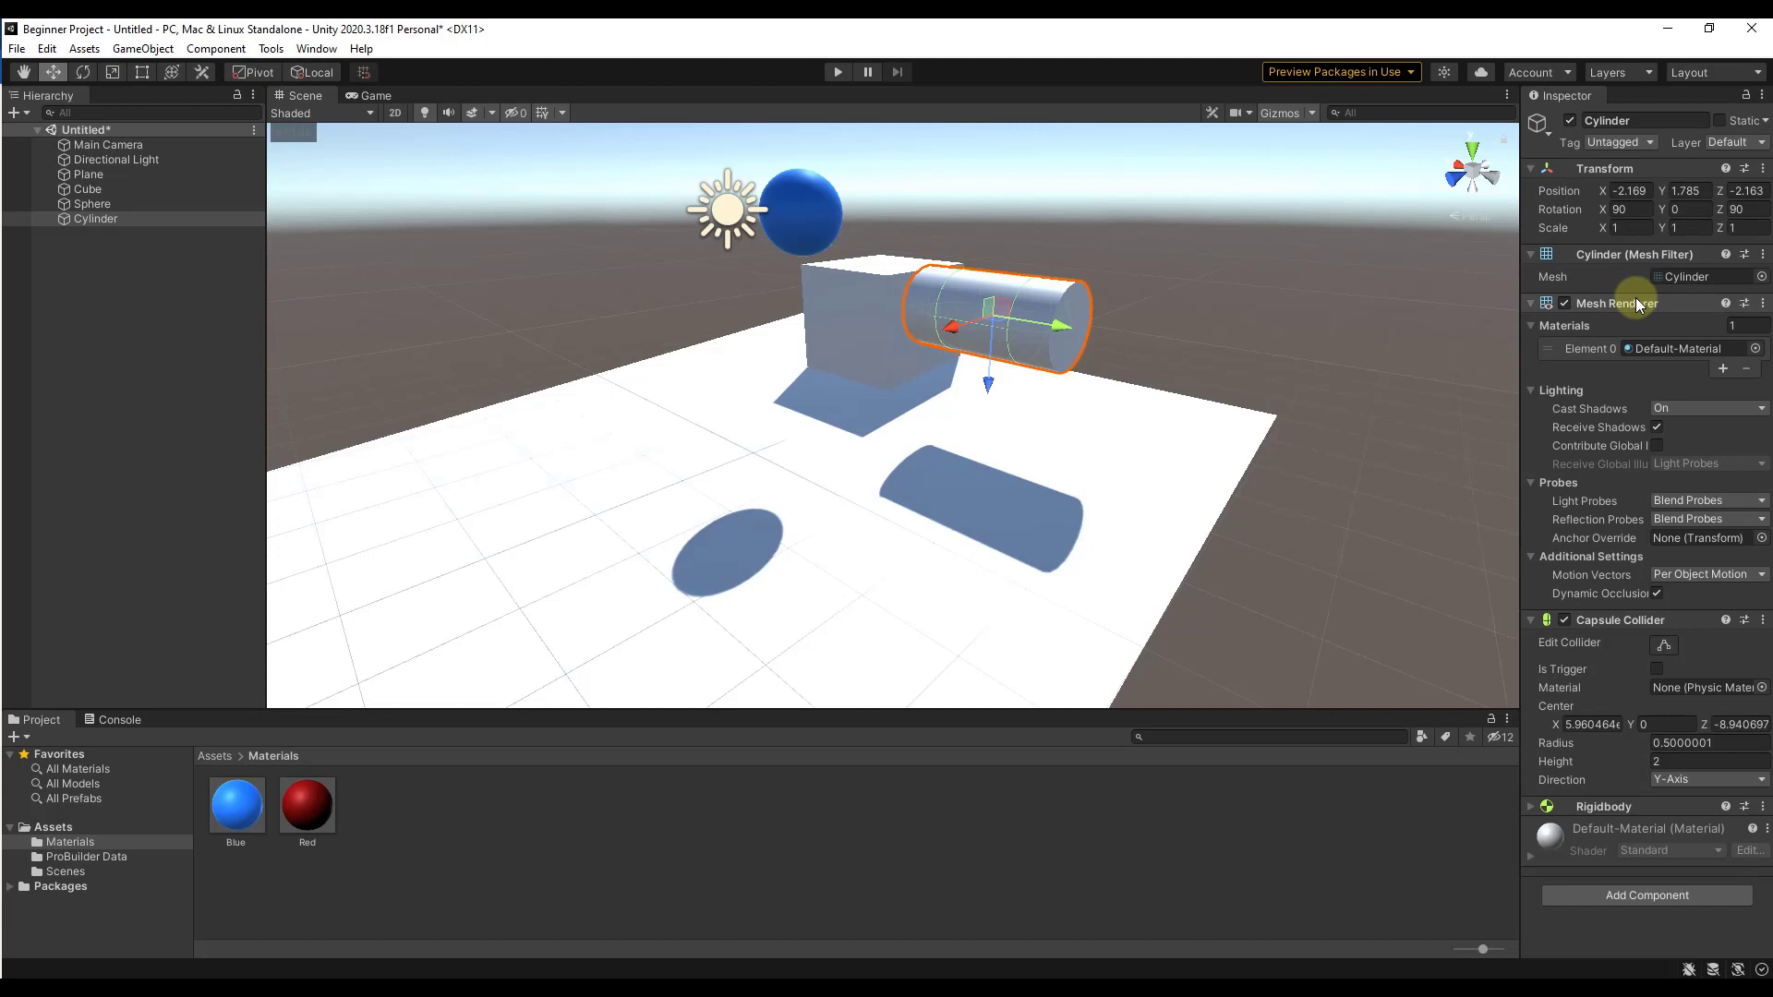
Step: Collapse the cylinder's Mesh Renderer, Mesh Filter and Capsule Collider sections
{"action": "left_click", "coordinate": [1529, 303]}
{"action": "left_click", "coordinate": [1531, 256]}
{"action": "left_click", "coordinate": [1531, 295]}
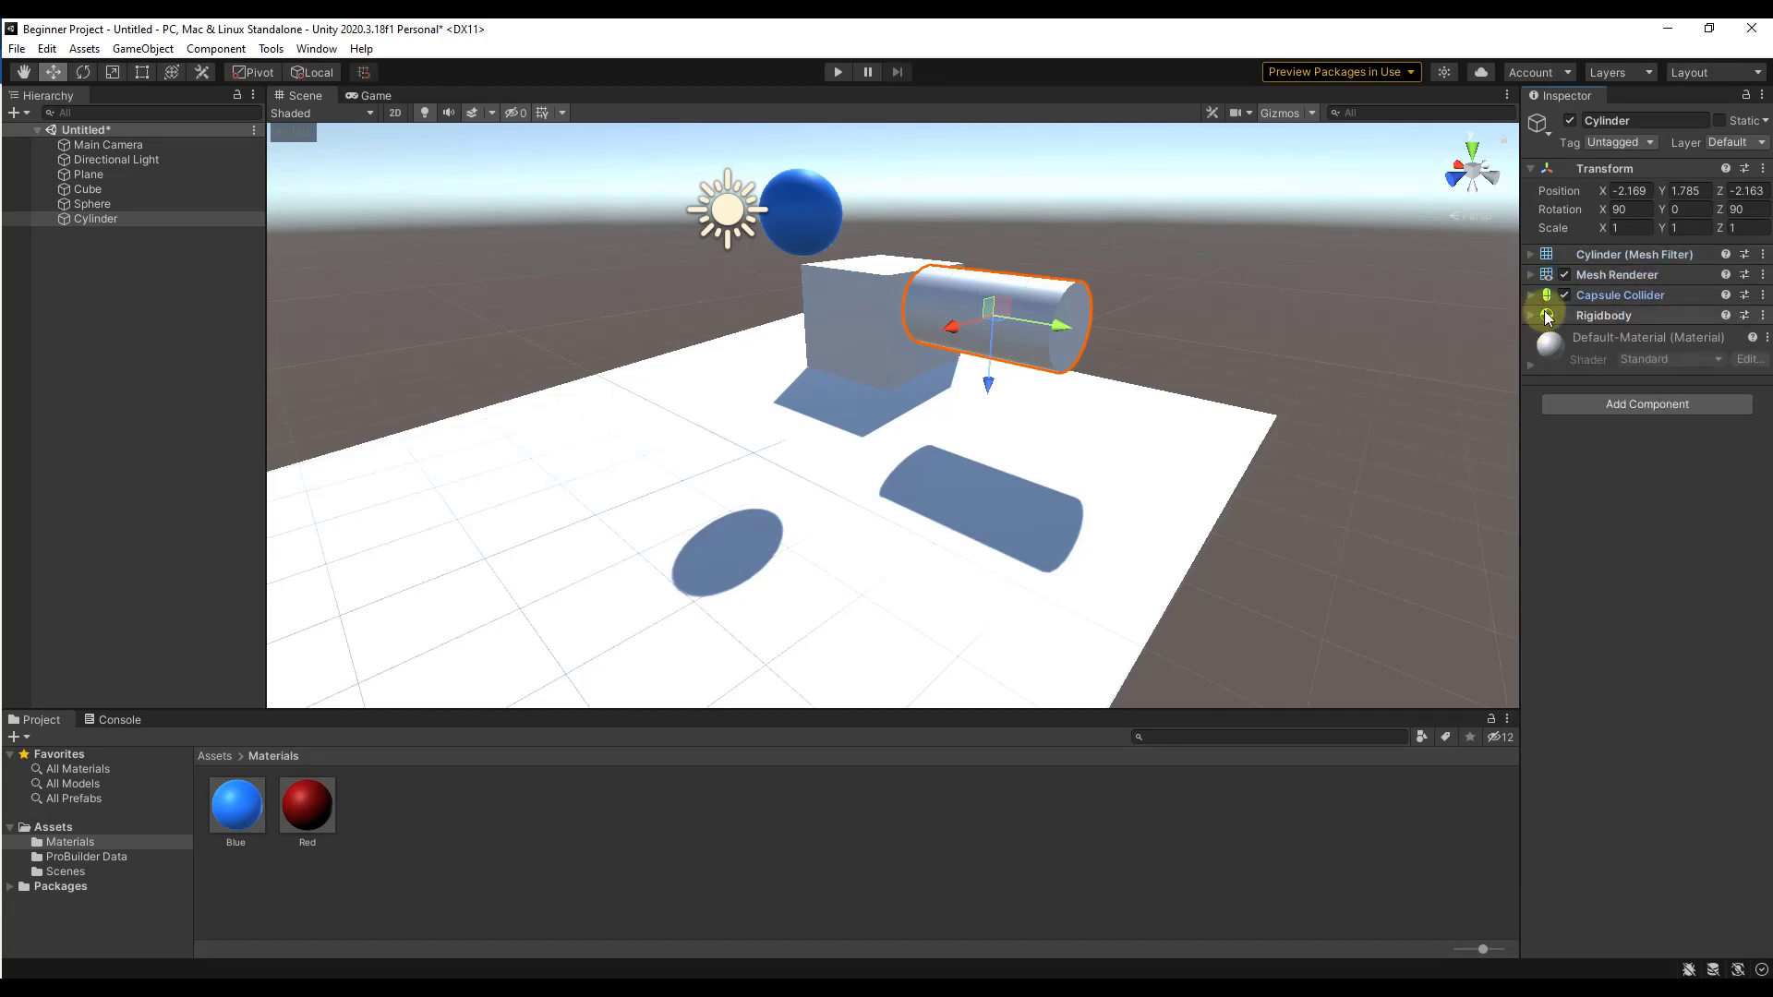
Step: Look through the component categories available for the cylinder, including Effects, without adding anything
{"action": "left_click", "coordinate": [1643, 405]}
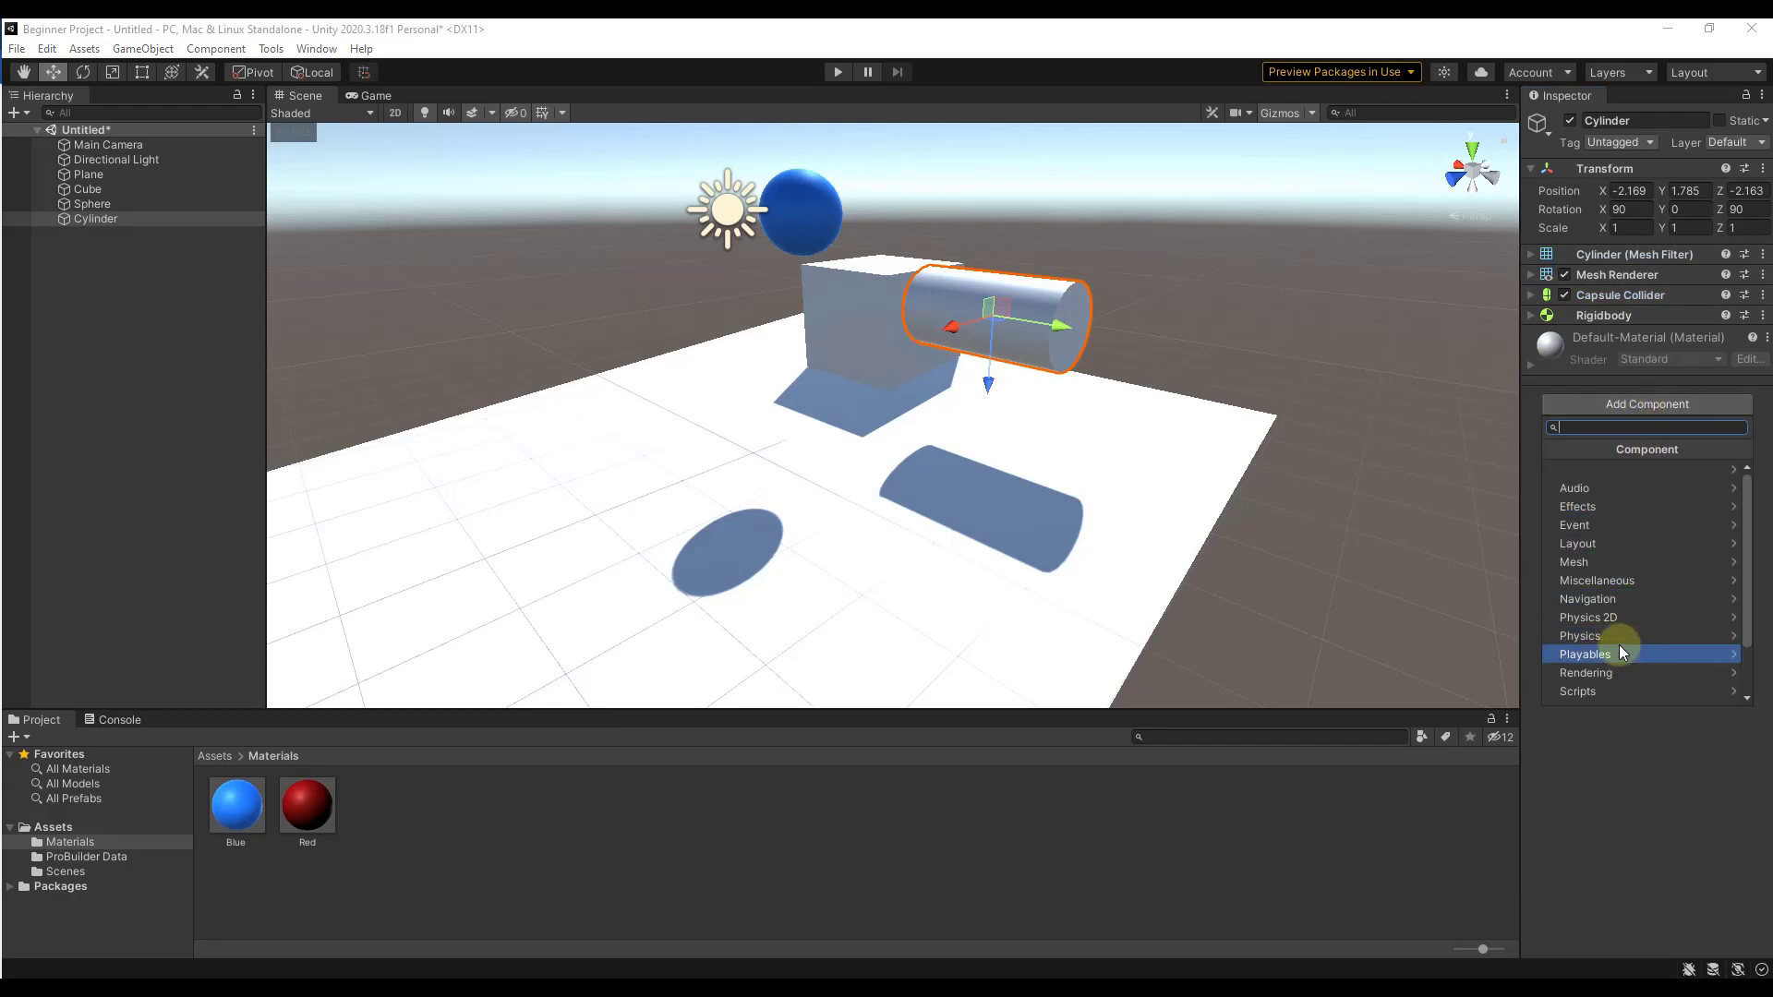
{"action": "left_click", "coordinate": [1593, 507]}
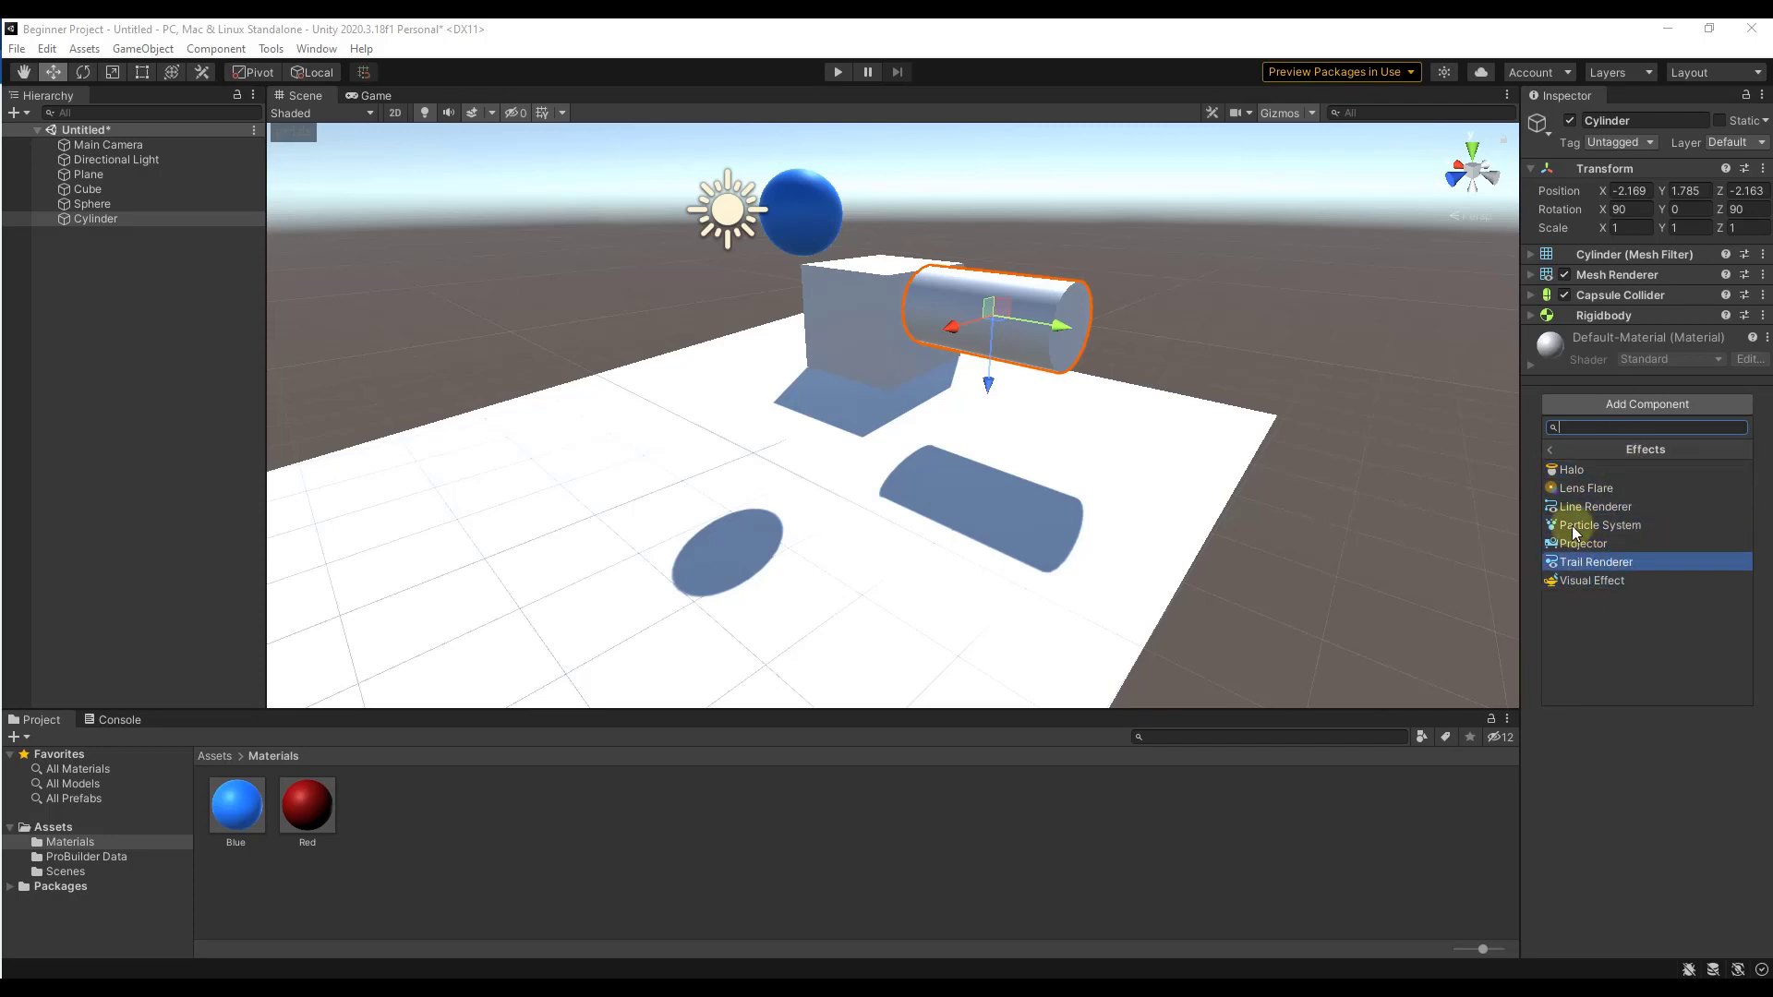
{"action": "left_click", "coordinate": [1632, 405]}
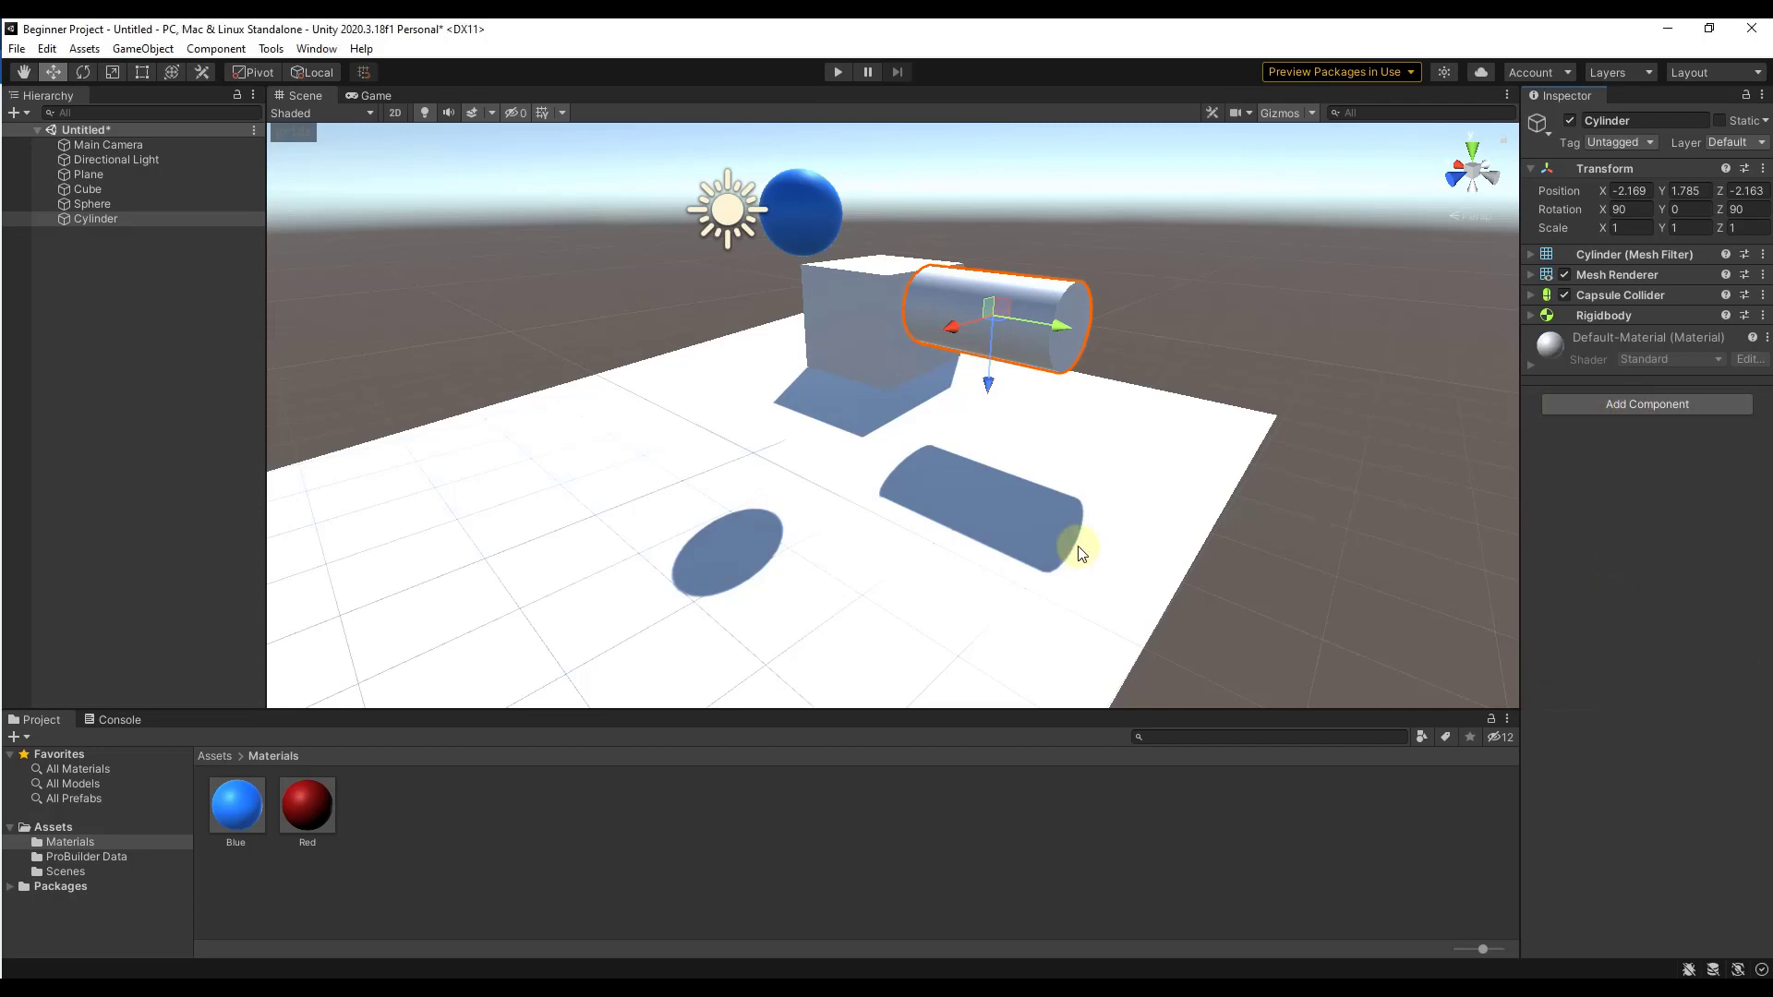